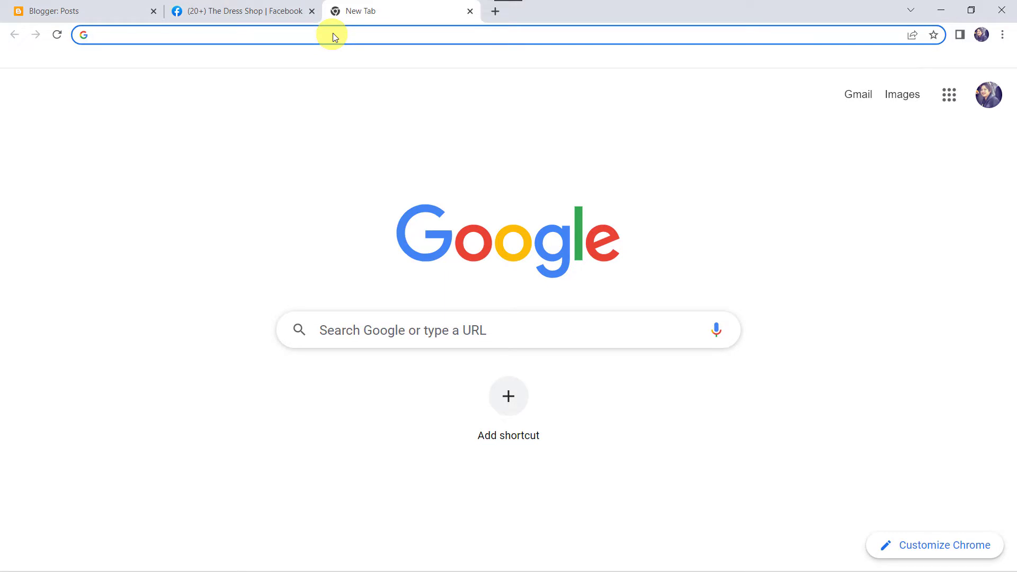
- Go to the Pabbly website and open the Pabbly Connect product page
{"action": "type", "text": "pabbly"}
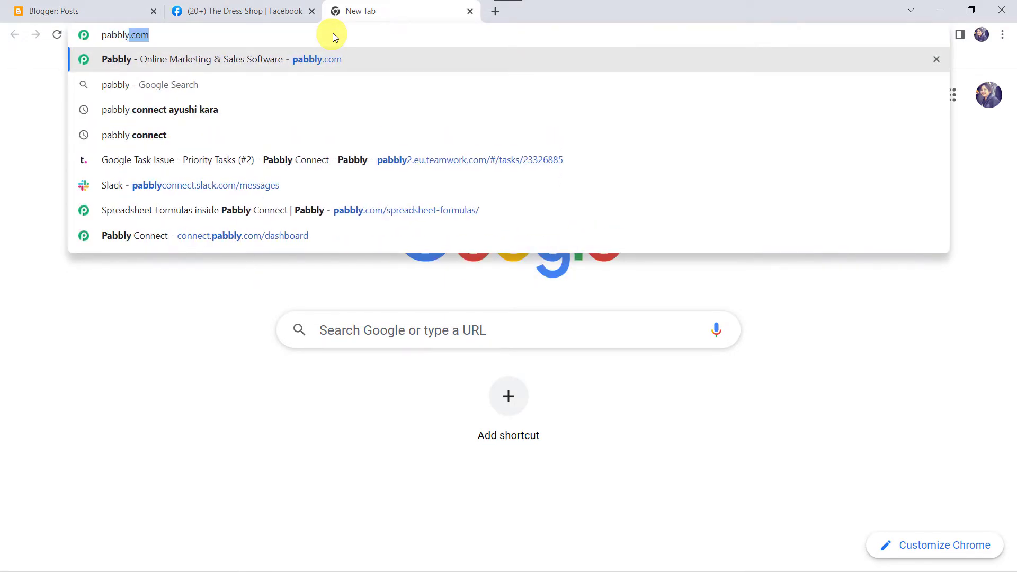
{"action": "key", "text": "Return"}
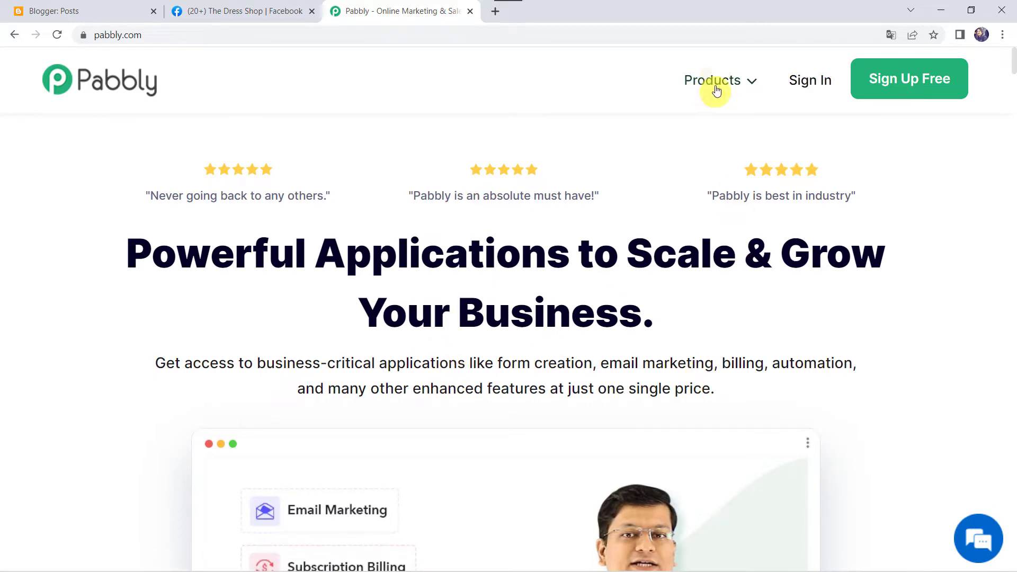
{"action": "mouse_move", "coordinate": [716, 81]}
{"action": "left_click", "coordinate": [319, 291]}
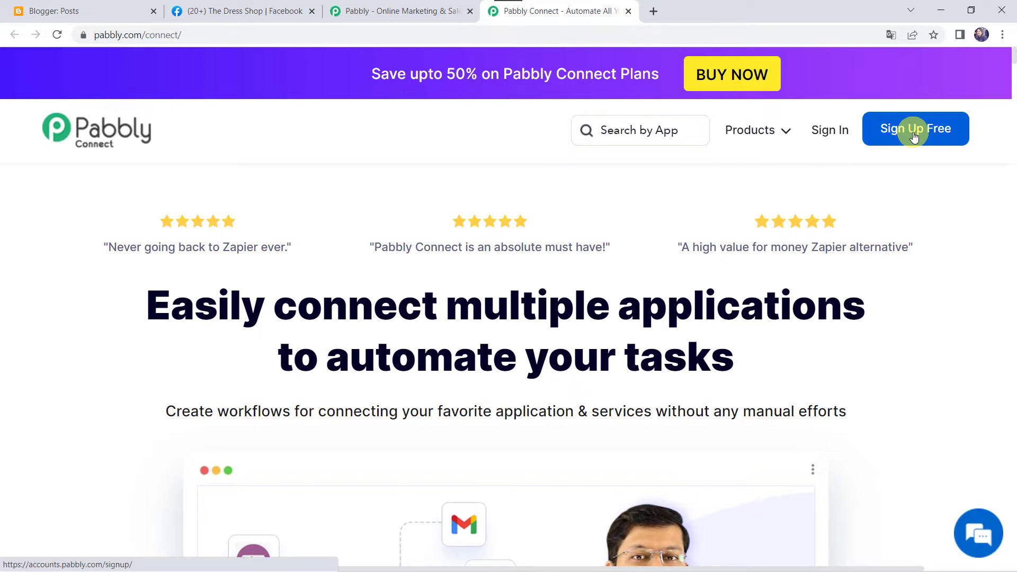
- Sign in to Pabbly, access Pabbly Connect and look over the existing workflows on its dashboard
{"action": "left_click", "coordinate": [824, 137]}
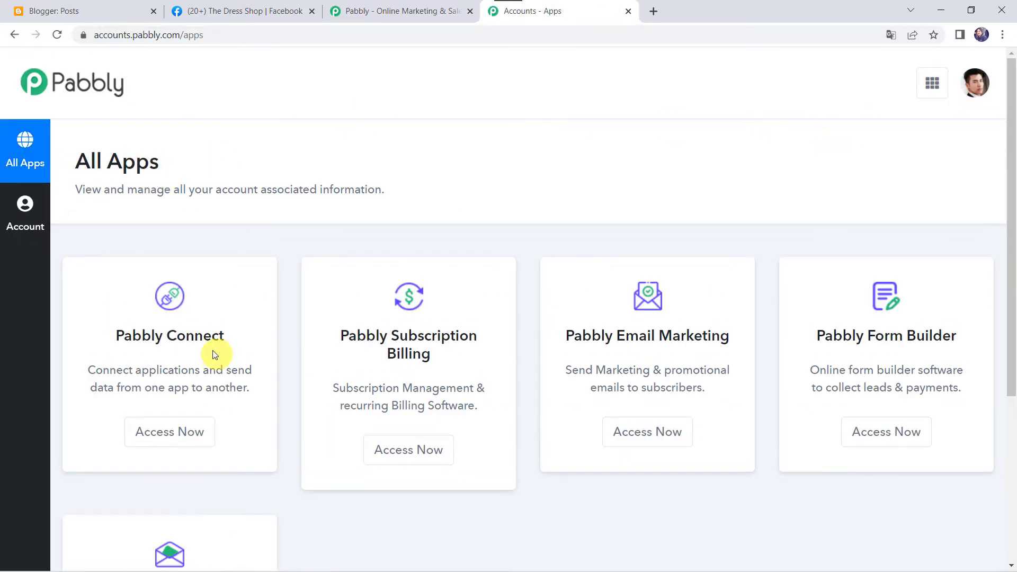
{"action": "left_click", "coordinate": [192, 436]}
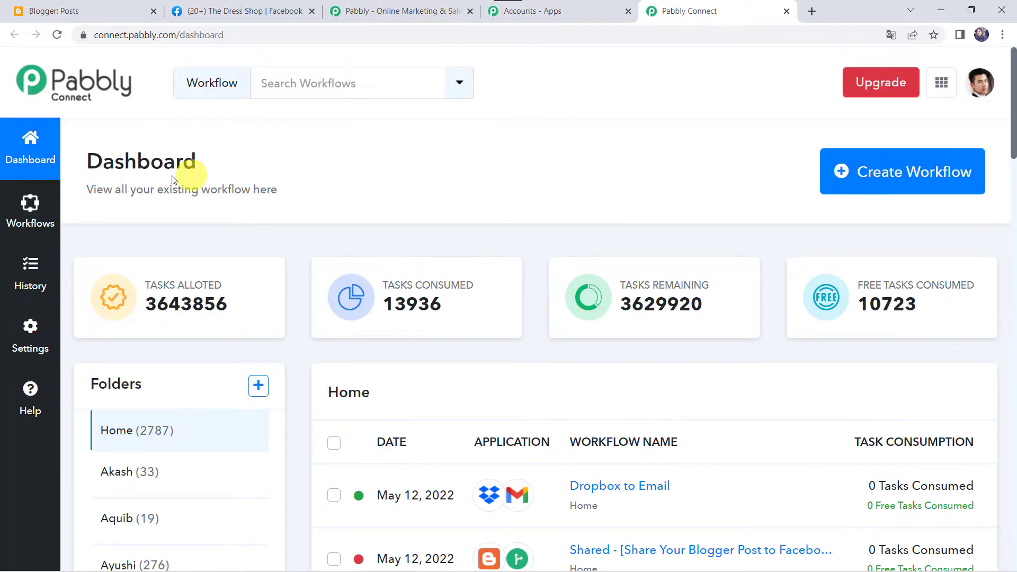
{"action": "scroll", "coordinate": [513, 344], "scroll_direction": "down", "scroll_amount": 8}
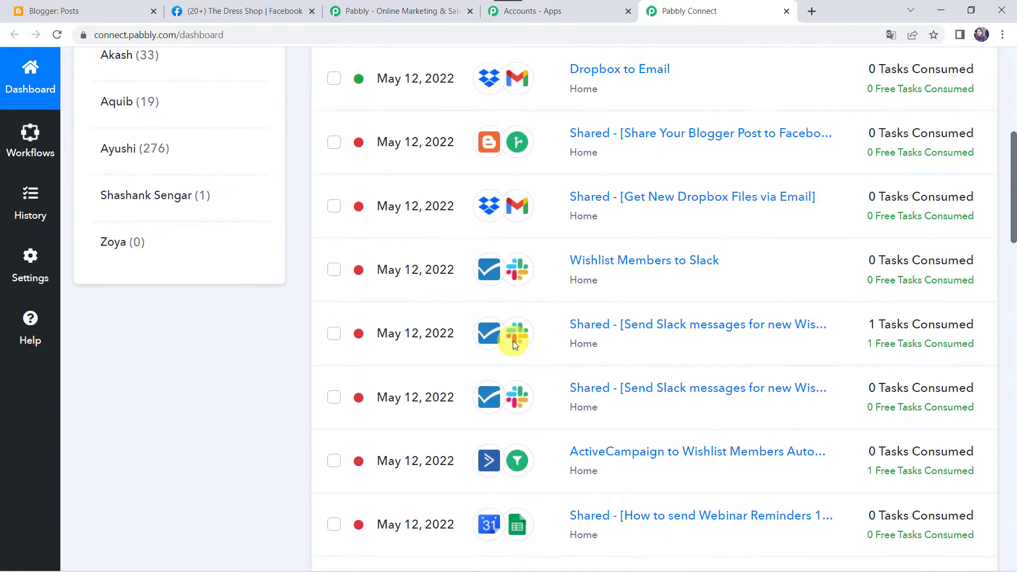
{"action": "scroll", "coordinate": [513, 341], "scroll_direction": "up", "scroll_amount": 8}
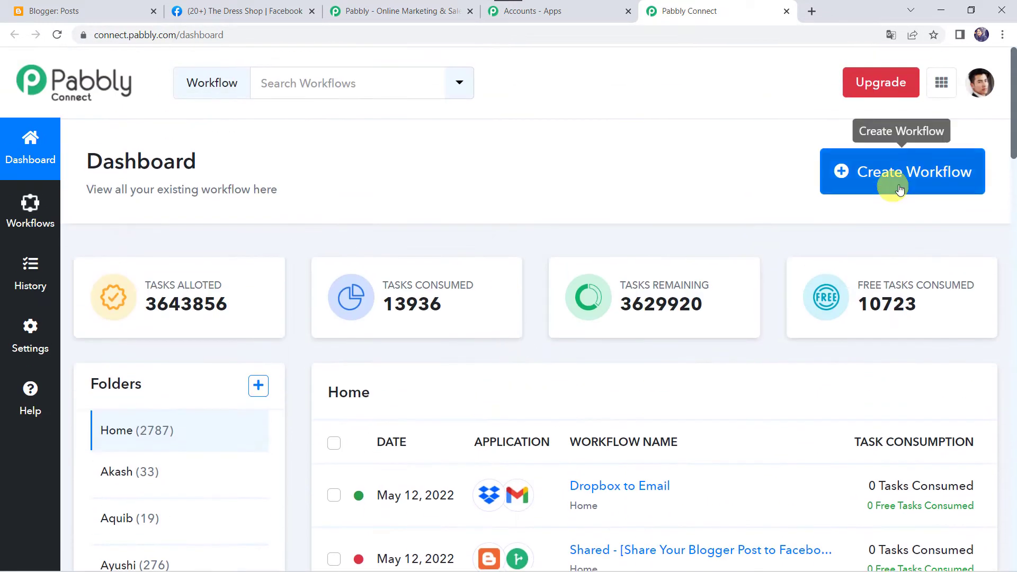
- Create a new workflow named "Blogger to Facebook Integration"
{"action": "left_click", "coordinate": [899, 180]}
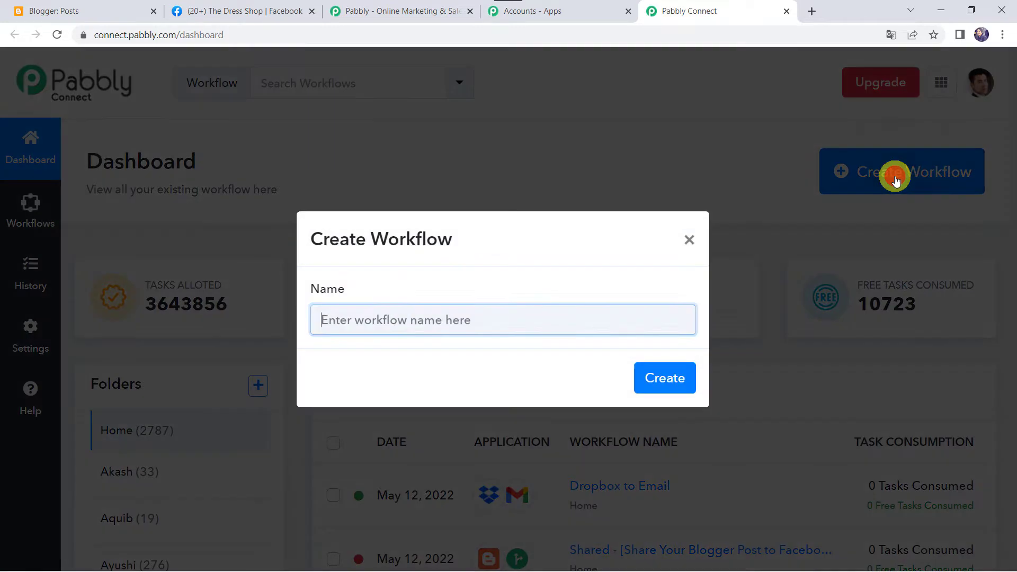
{"action": "left_click", "coordinate": [454, 310]}
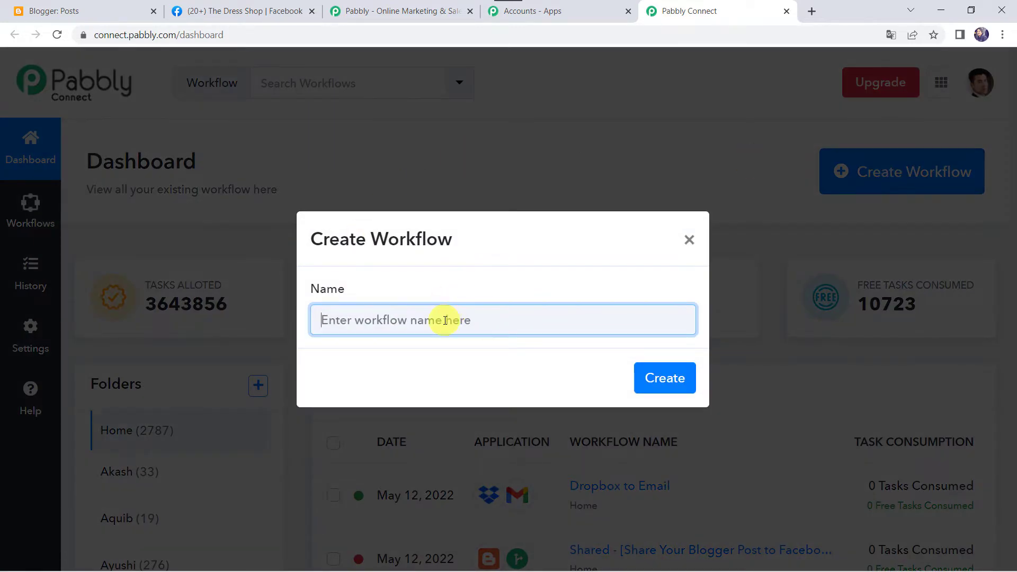
{"action": "type", "text": "Blogger to Facebook Integration"}
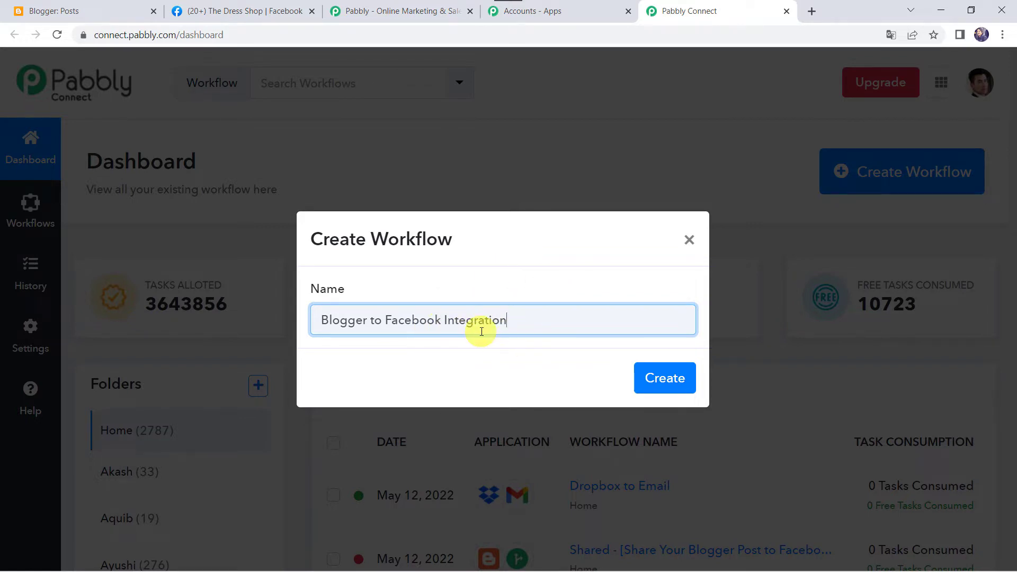
{"action": "left_click", "coordinate": [666, 377]}
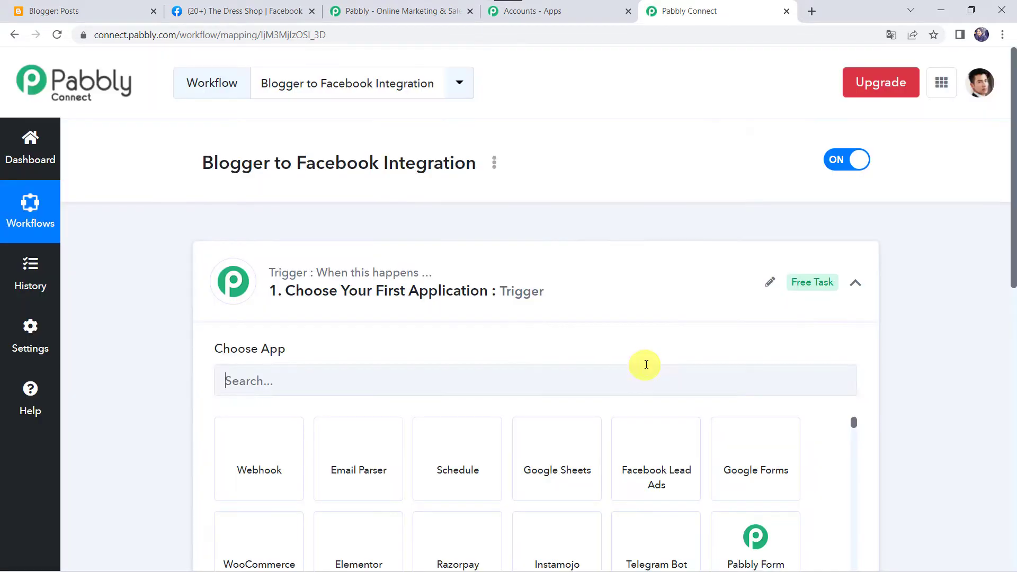
- Set the workflow's trigger to Google Blogger with the New Post Added event
{"action": "left_click", "coordinate": [549, 288]}
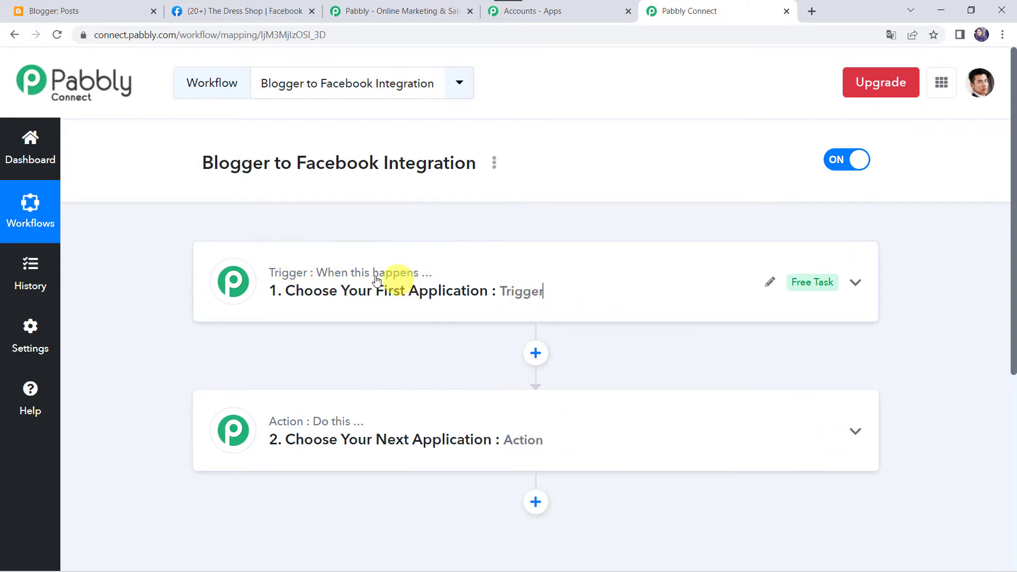
{"action": "mouse_move", "coordinate": [284, 421]}
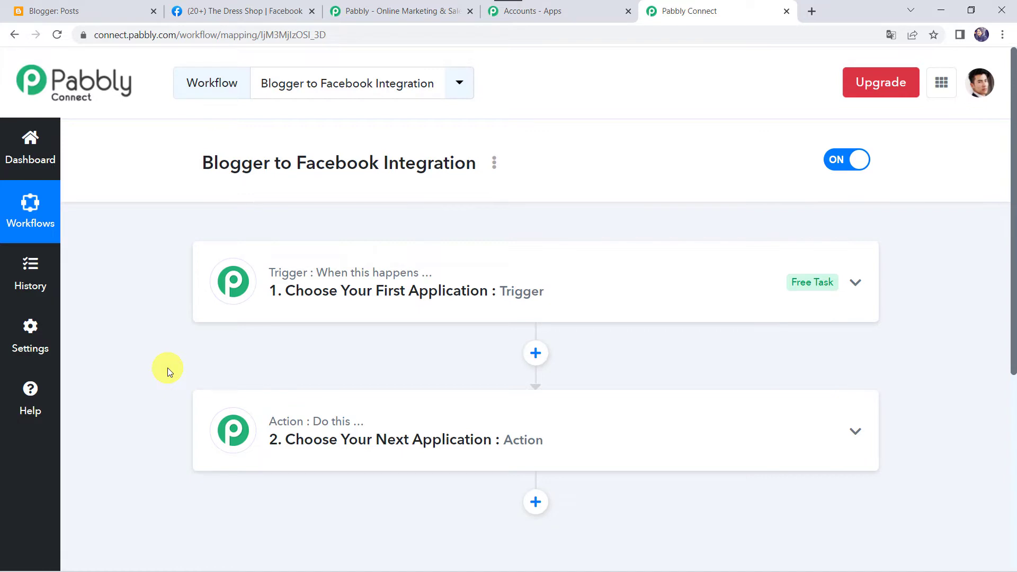
{"action": "left_click", "coordinate": [557, 280]}
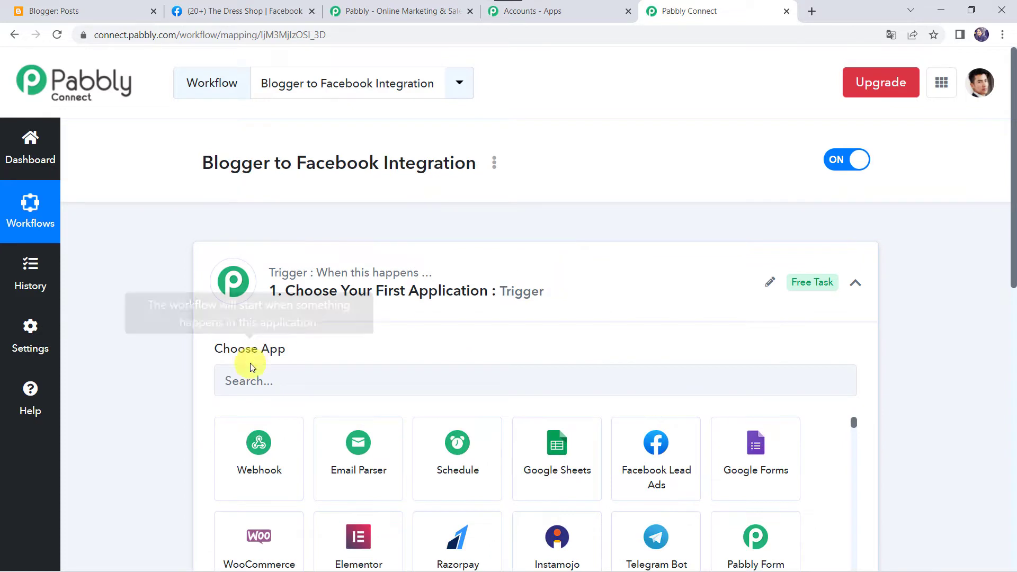
{"action": "left_click", "coordinate": [253, 378]}
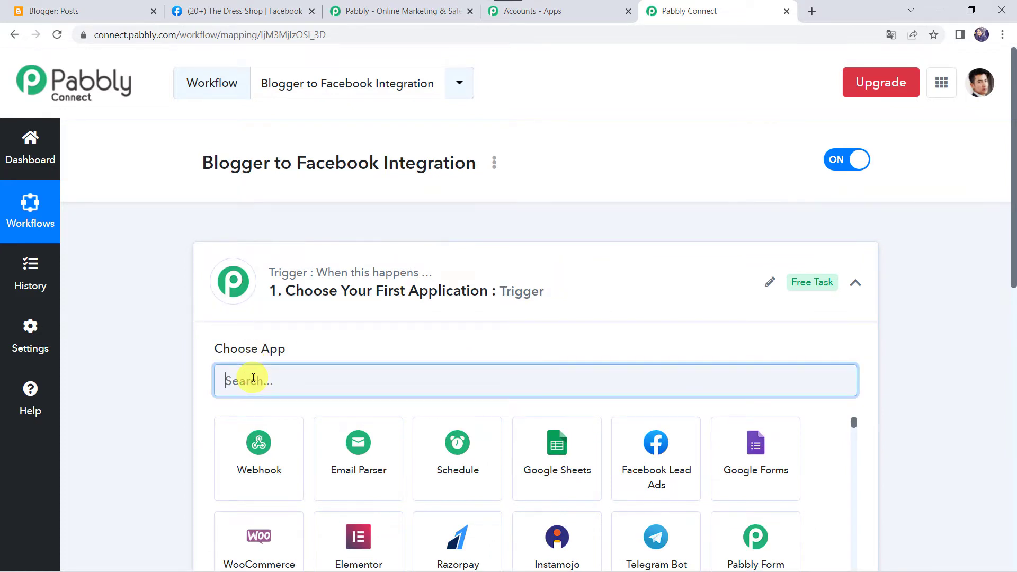
{"action": "type", "text": "Blo"}
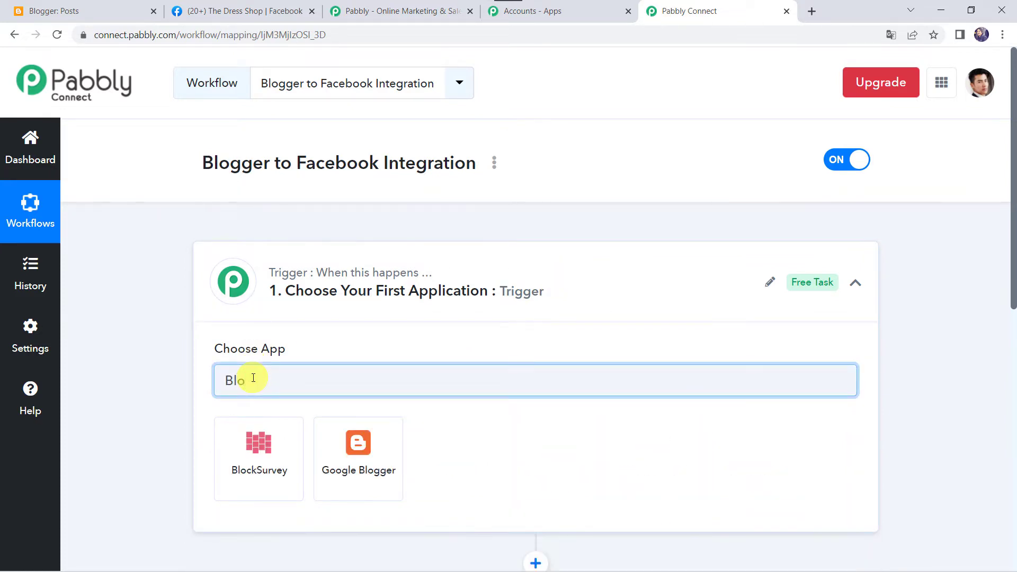
{"action": "left_click", "coordinate": [391, 464]}
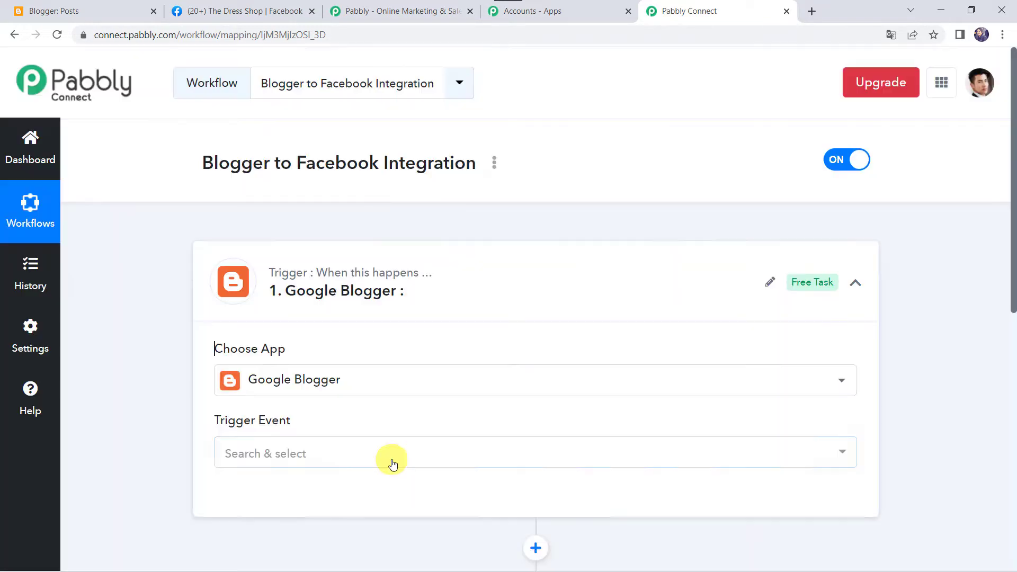
{"action": "scroll", "coordinate": [238, 387], "scroll_direction": "down", "scroll_amount": 3}
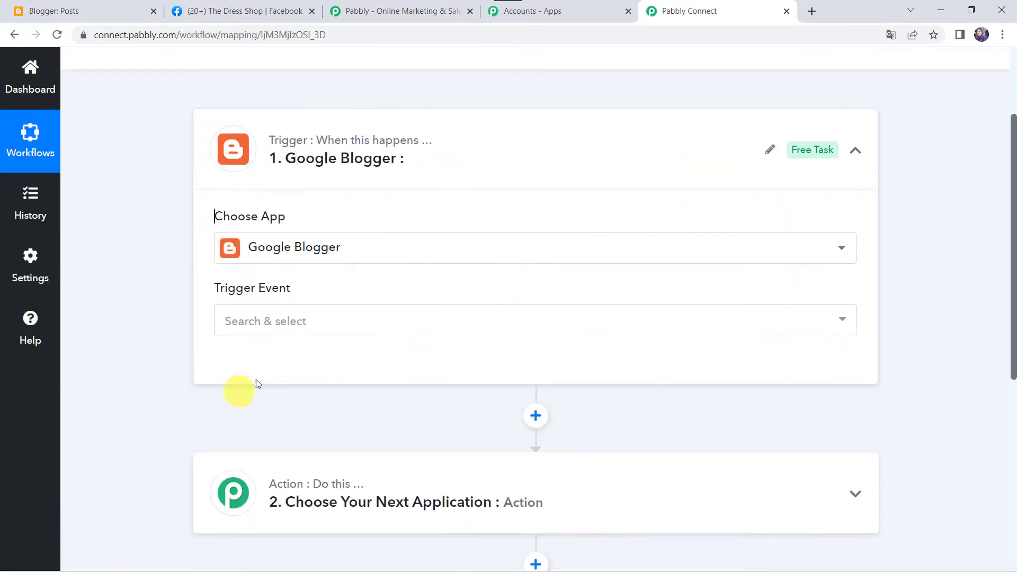
{"action": "left_click", "coordinate": [262, 324]}
{"action": "left_click", "coordinate": [285, 394]}
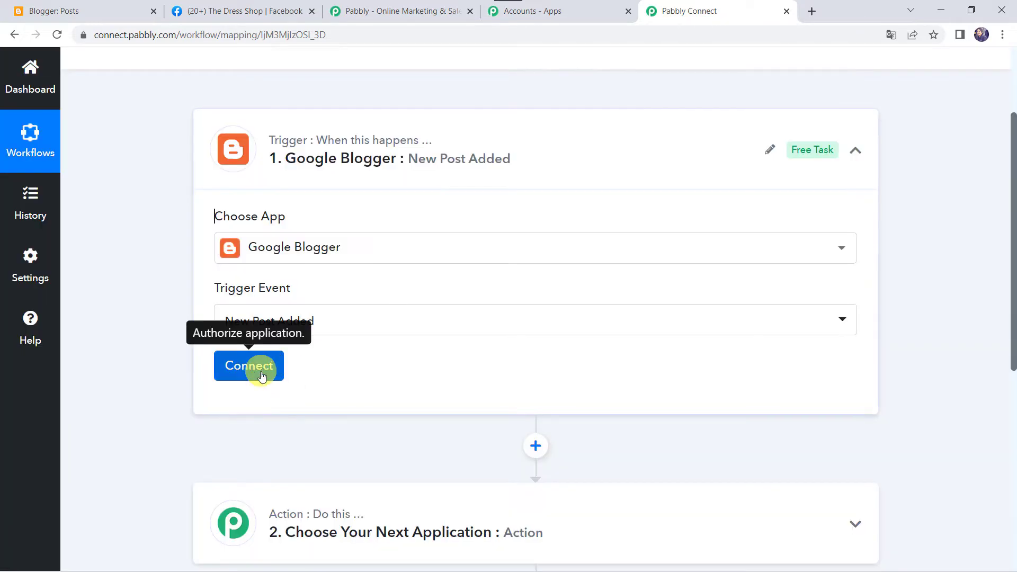
- Add a new Google Blogger connection and authorize Pabbly Connect Blogger with the Google account that owns the blog
{"action": "left_click", "coordinate": [261, 373]}
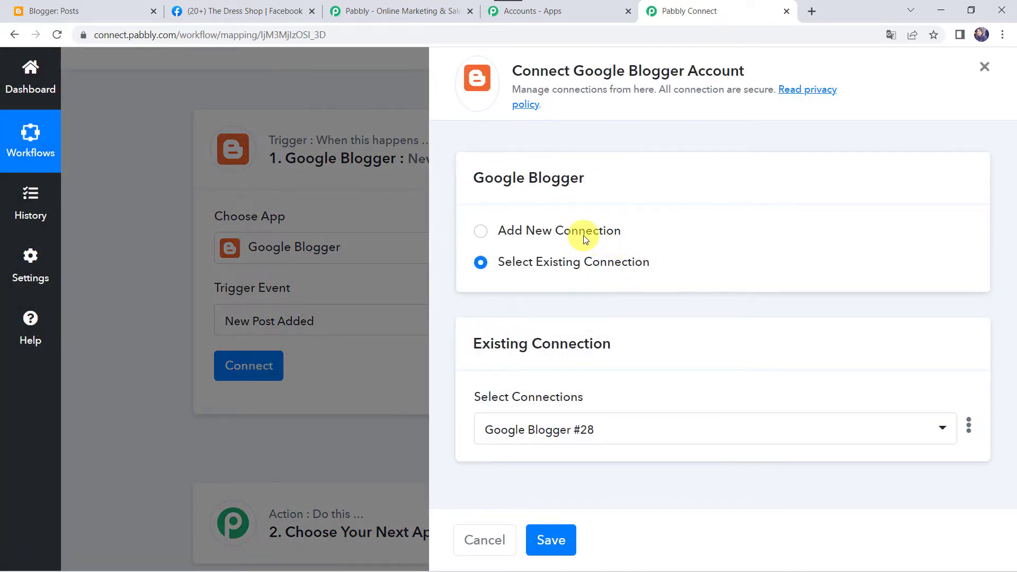
{"action": "left_click", "coordinate": [585, 237]}
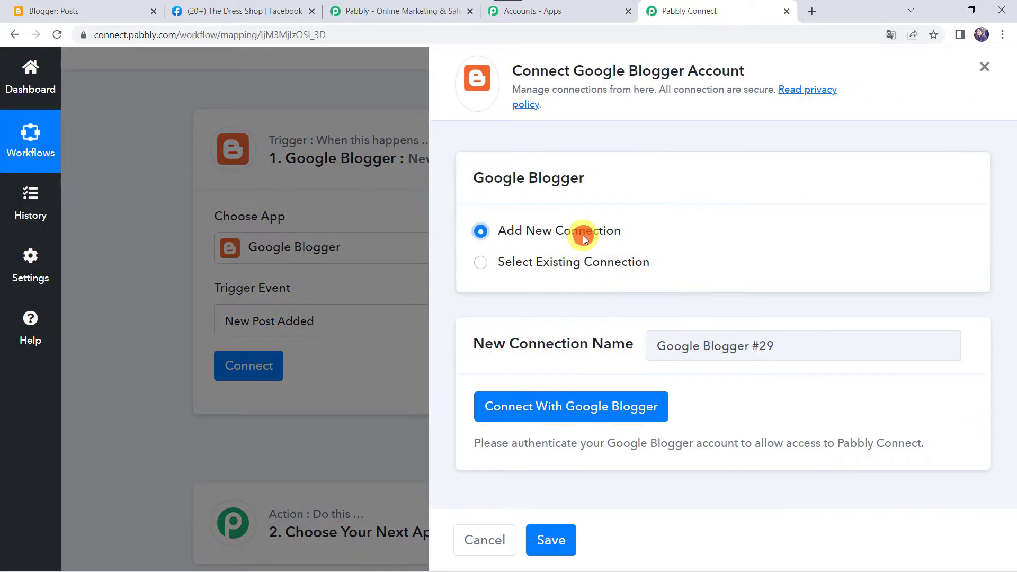
{"action": "left_click", "coordinate": [626, 416]}
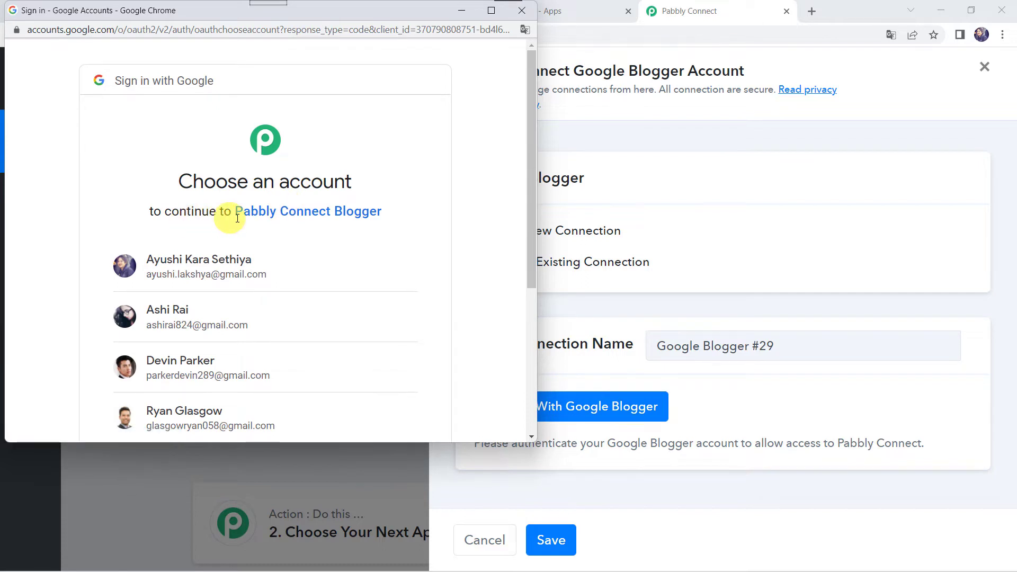
{"action": "left_click", "coordinate": [166, 314]}
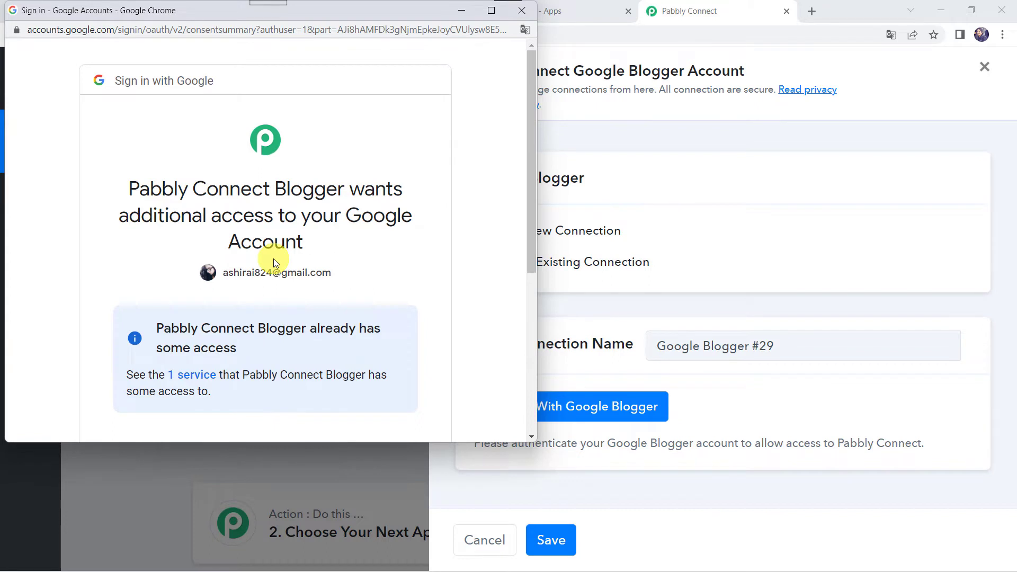
{"action": "scroll", "coordinate": [273, 261], "scroll_direction": "down", "scroll_amount": 5}
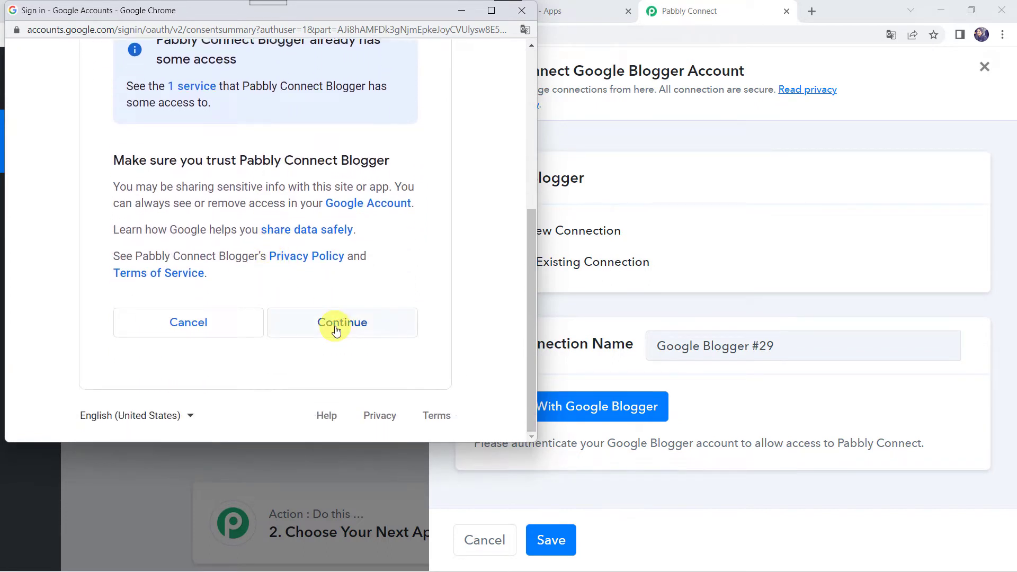
{"action": "left_click", "coordinate": [335, 328]}
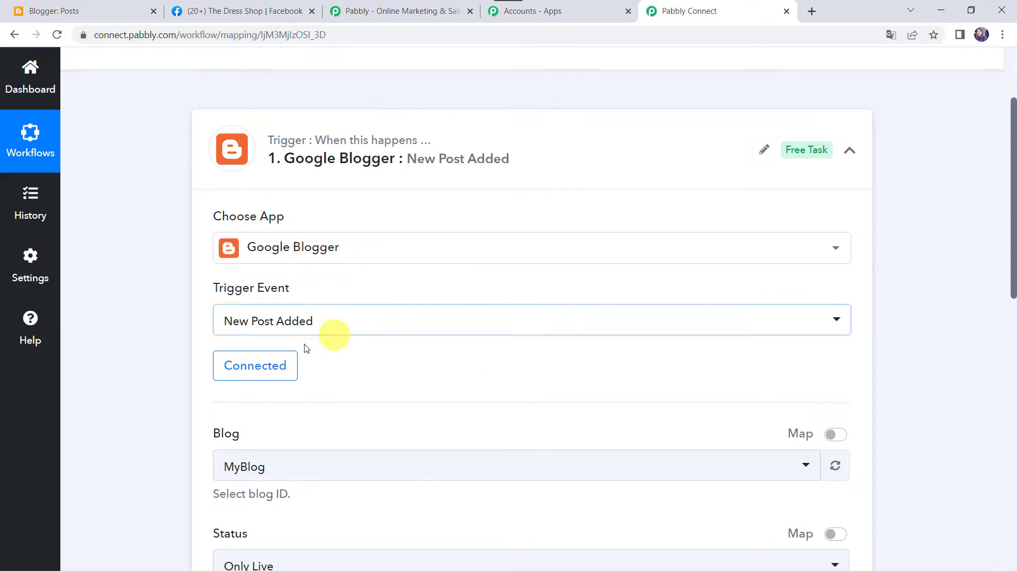
- Check the blog's name in Blogger and select MyBlog as the trigger's blog in Pabbly Connect
{"action": "scroll", "coordinate": [420, 357], "scroll_direction": "down", "scroll_amount": 3}
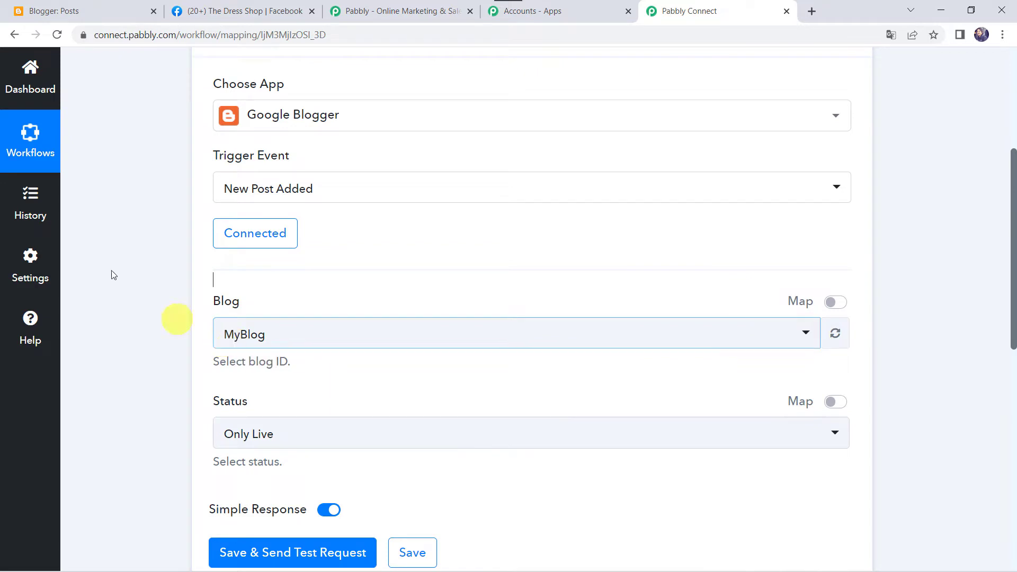
{"action": "left_click", "coordinate": [68, 7]}
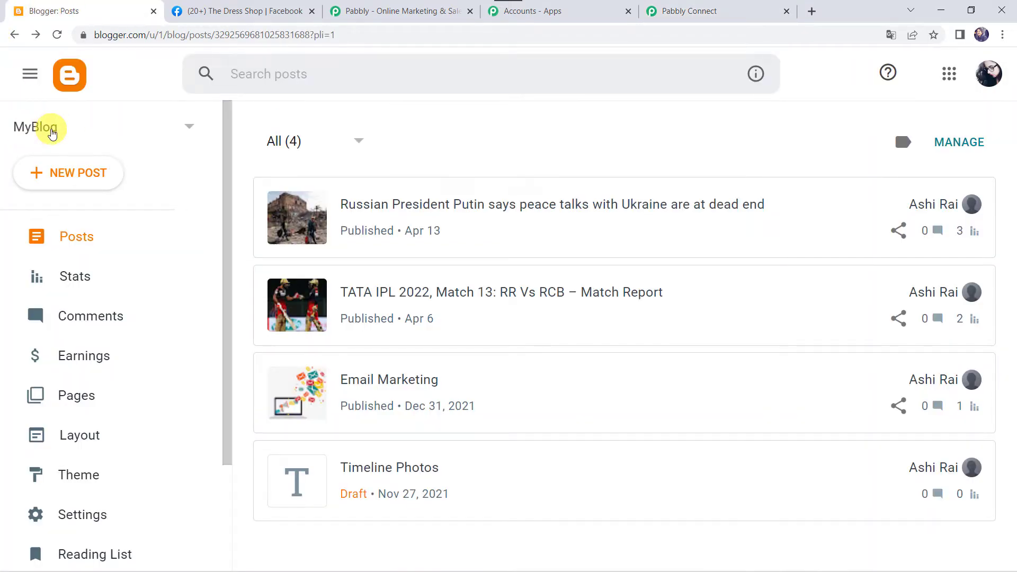
{"action": "left_click", "coordinate": [712, 10]}
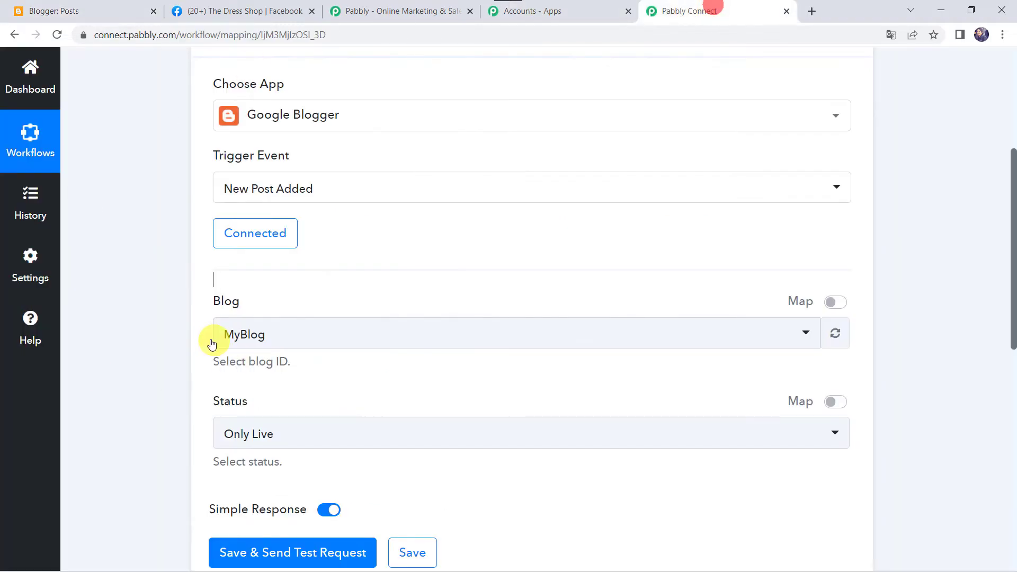
{"action": "left_click", "coordinate": [255, 336]}
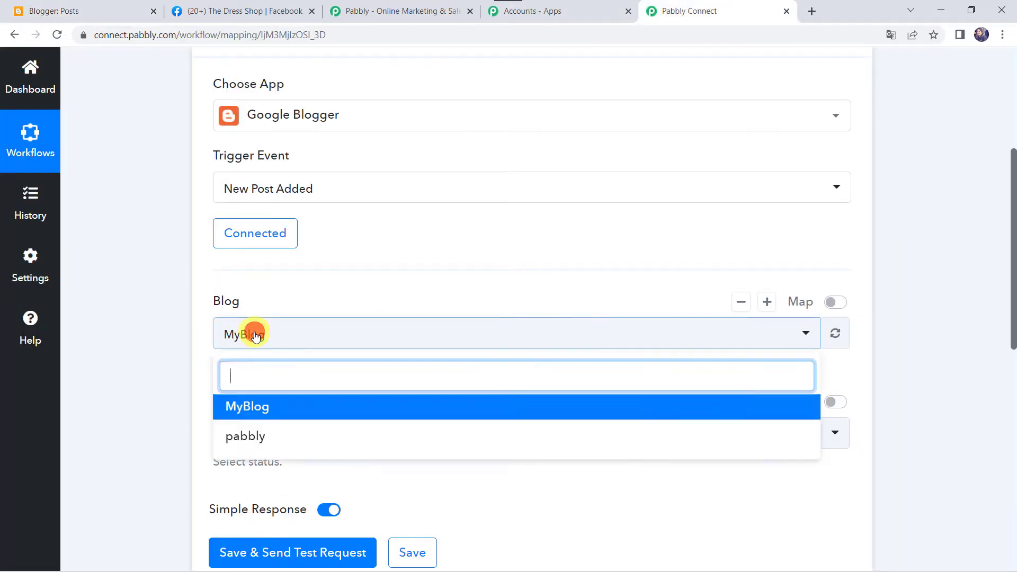
{"action": "left_click", "coordinate": [259, 407]}
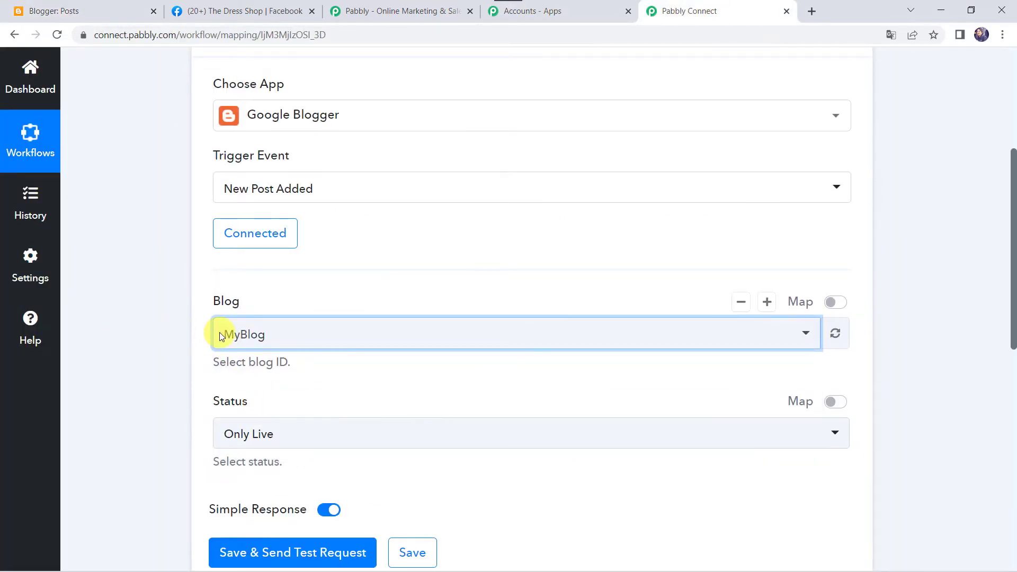
- Set the trigger's post status to Only Live
{"action": "scroll", "coordinate": [146, 336], "scroll_direction": "down", "scroll_amount": 3}
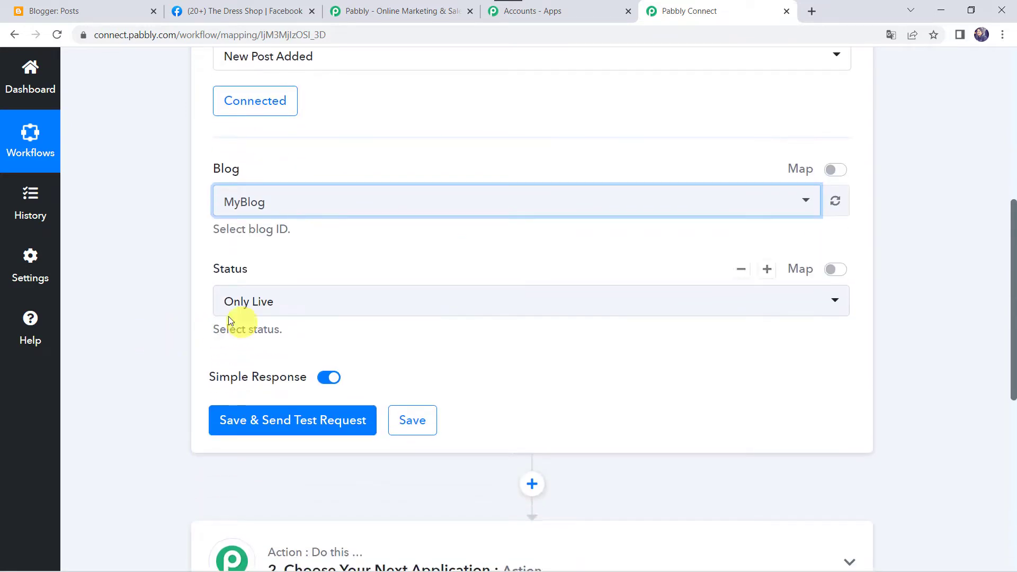
{"action": "left_click", "coordinate": [259, 301]}
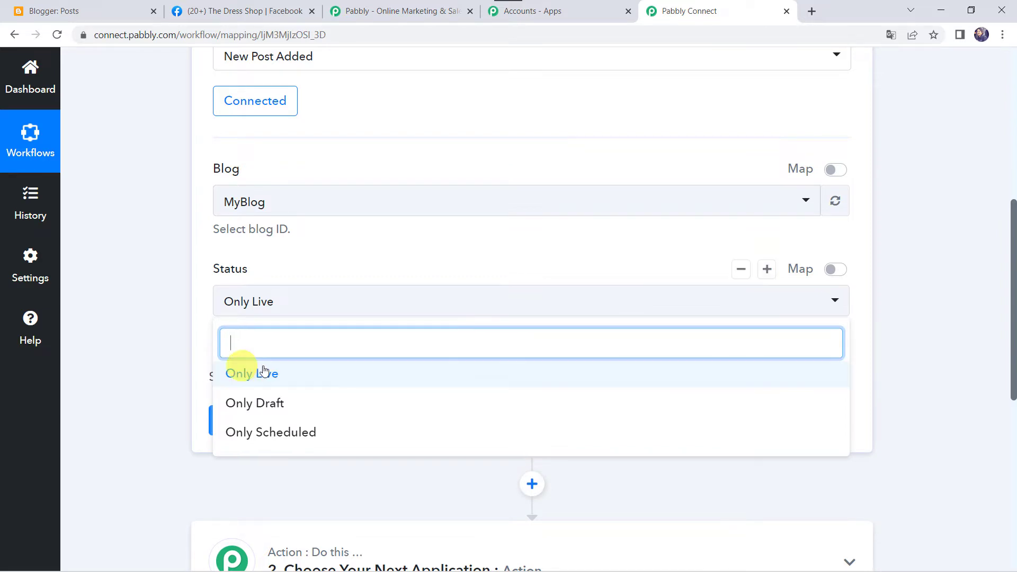
{"action": "left_click", "coordinate": [249, 376]}
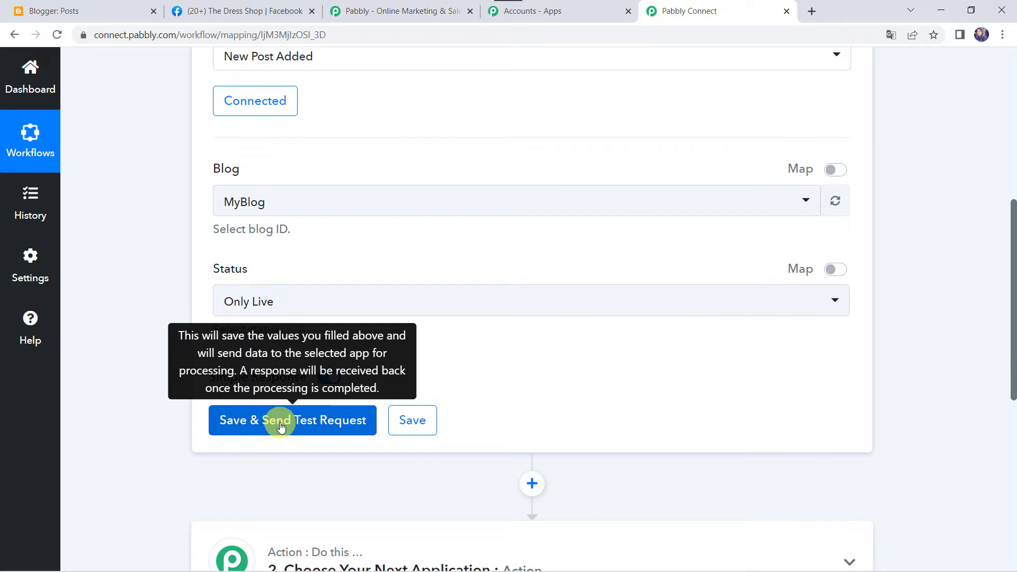
- Create a new Blogger post "Importance of Exercise" reading "Regular exercise and physical activity promotes strong muscles and bones. It improves respiratory, cardiovascular health, and overall health."
{"action": "left_click", "coordinate": [95, 15]}
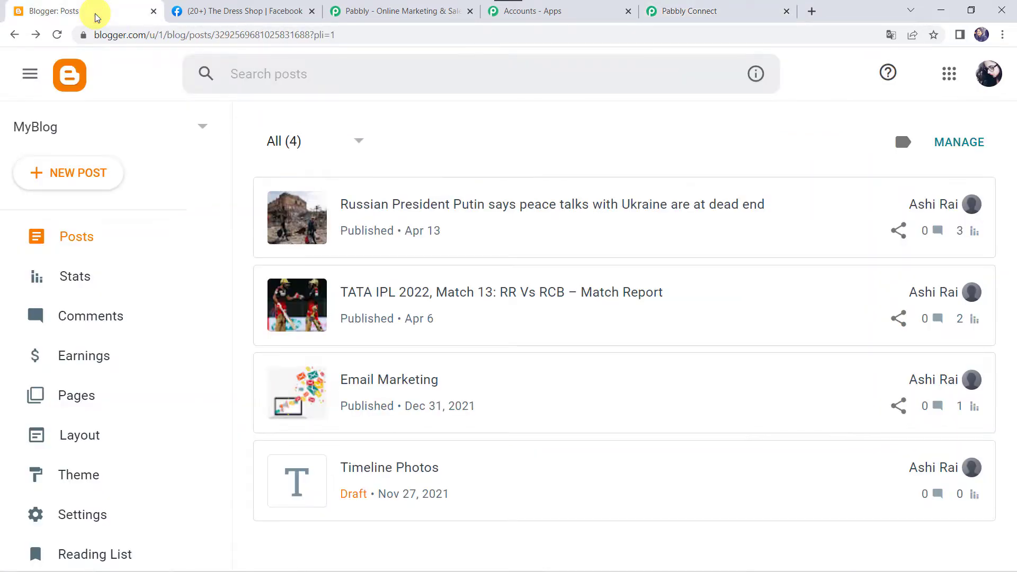
{"action": "left_click", "coordinate": [66, 179]}
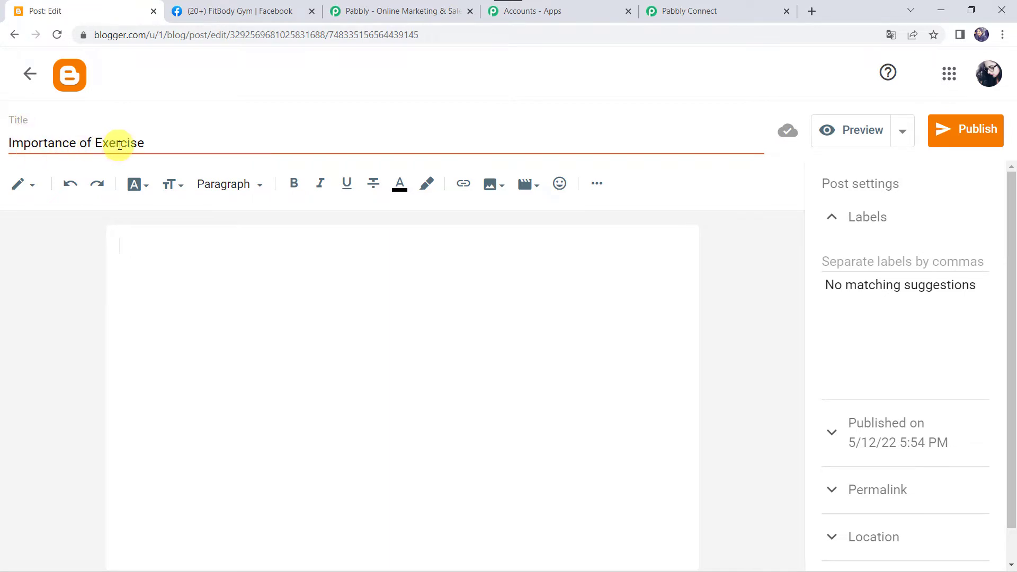
{"action": "left_click", "coordinate": [137, 225]}
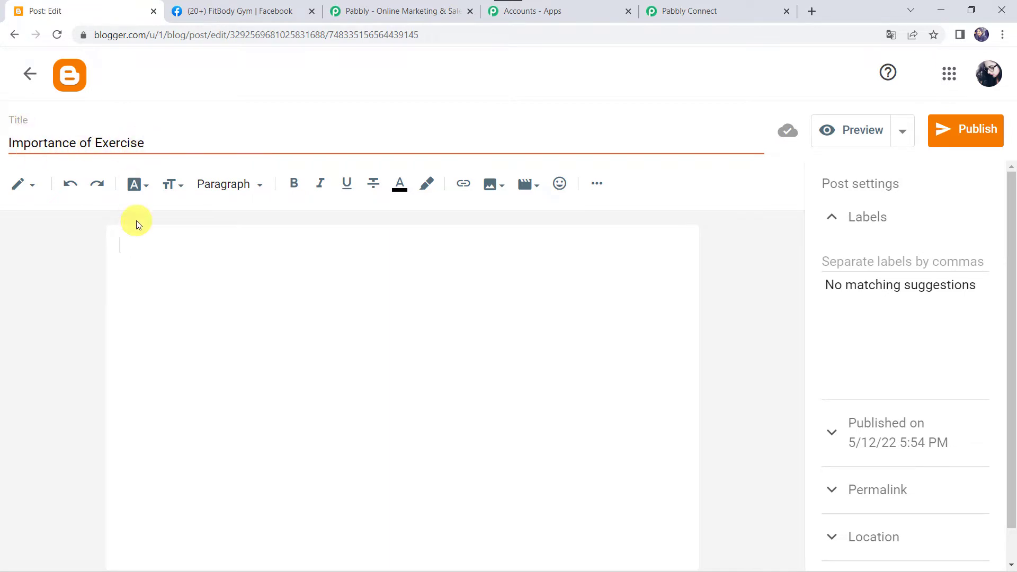
{"action": "left_click", "coordinate": [138, 247]}
{"action": "type", "text": "Regular exercise and physical activity promotes strong muscles and bones. It improves respiratory, cardiovascular health, and overall health."}
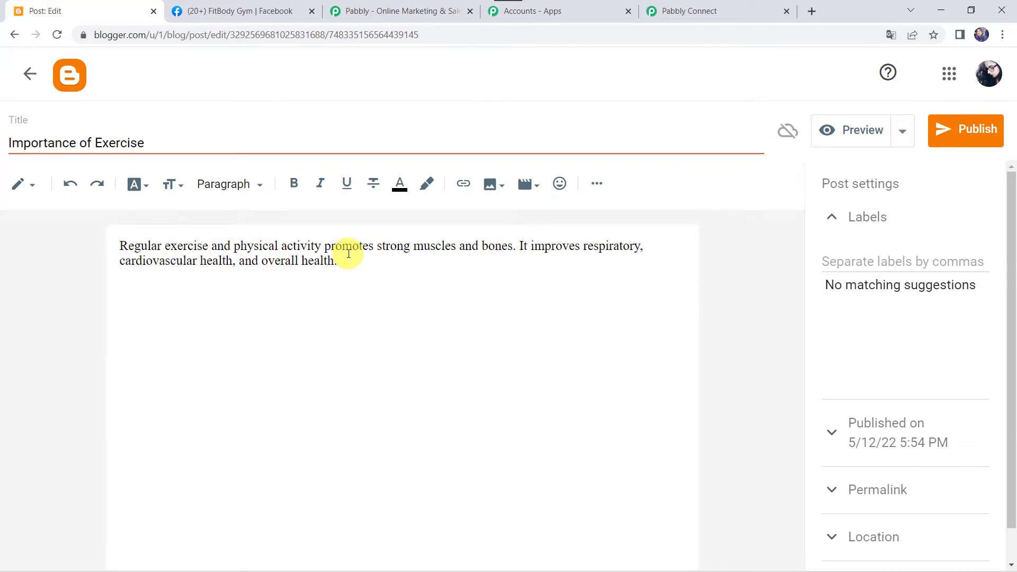
{"action": "key", "text": "Return"}
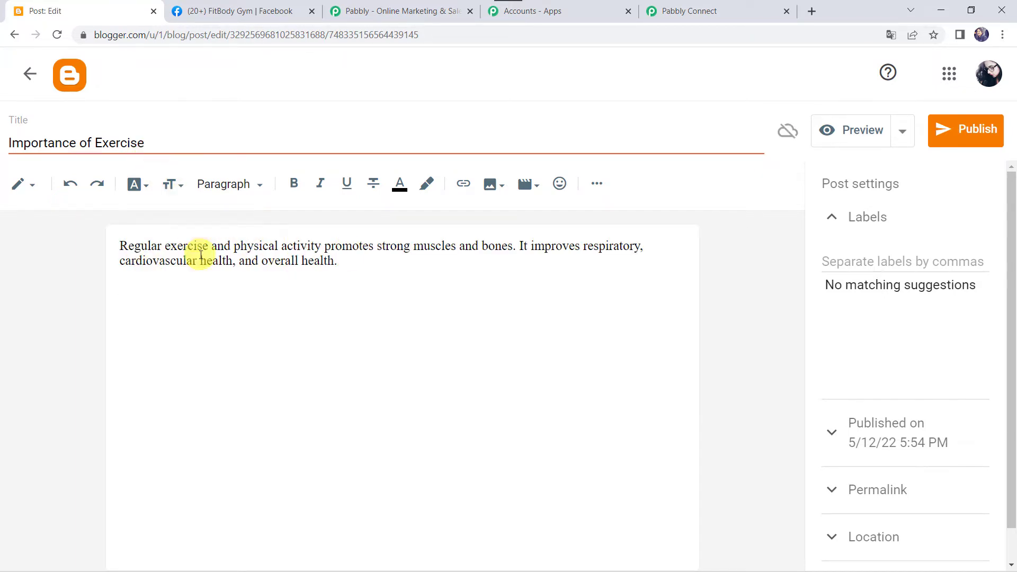
- Upload Exercise.jpg from the computer's Uploads folder into the post below the paragraph and enlarge the image slightly
{"action": "left_click", "coordinate": [488, 187]}
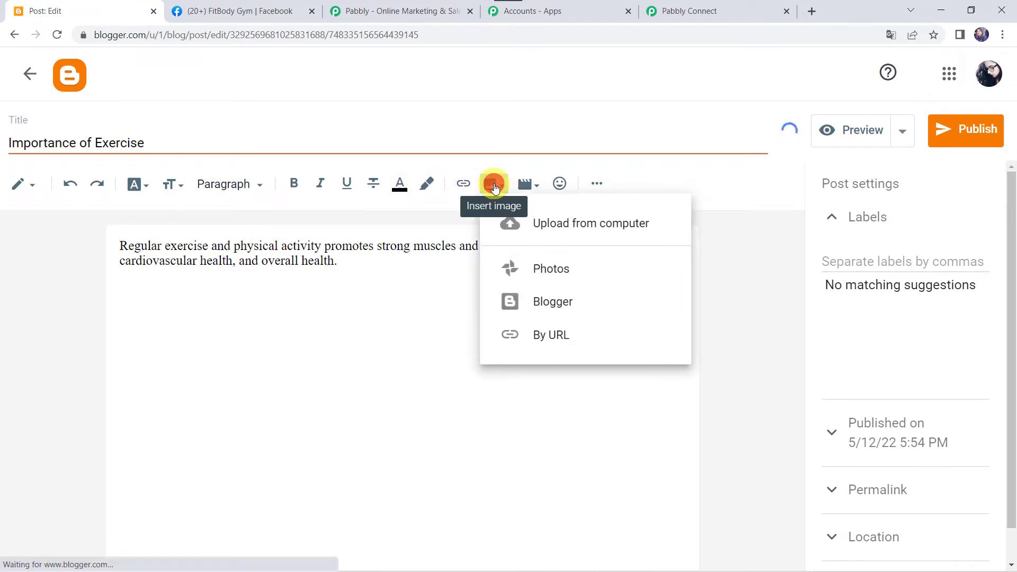
{"action": "left_click", "coordinate": [586, 223]}
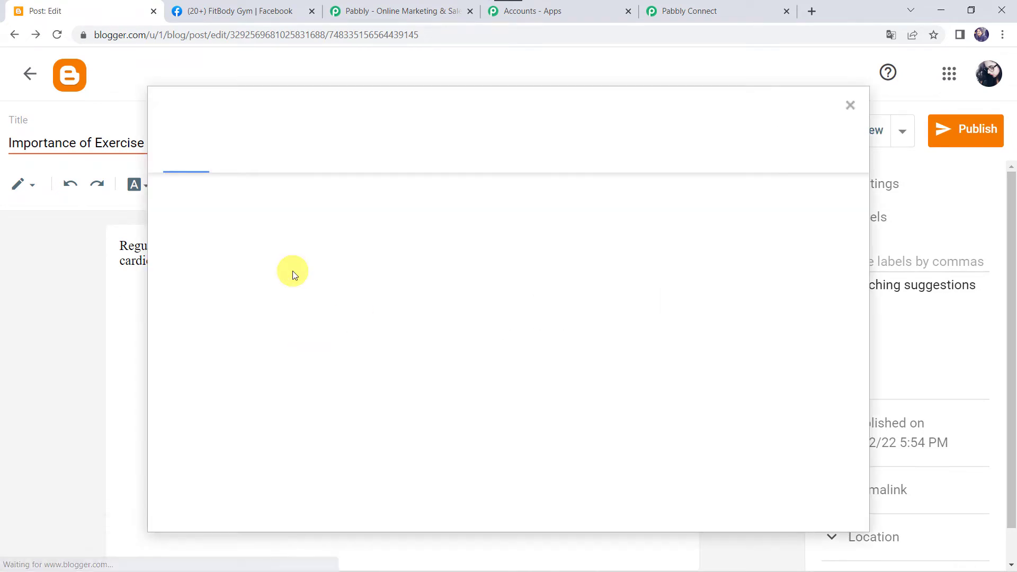
{"action": "left_click", "coordinate": [213, 192]}
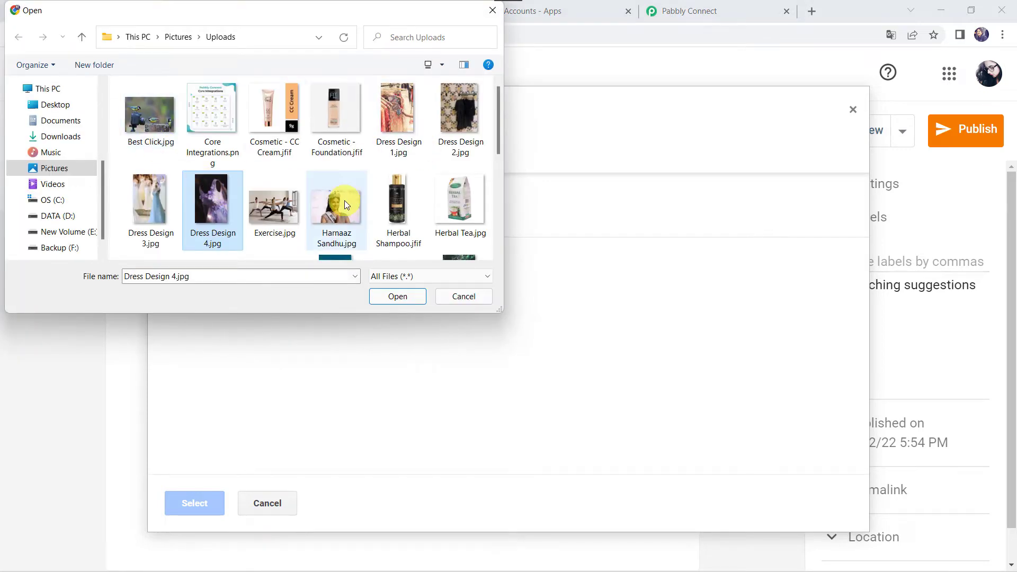
{"action": "scroll", "coordinate": [252, 224], "scroll_direction": "down", "scroll_amount": 1}
{"action": "double_click", "coordinate": [274, 140]}
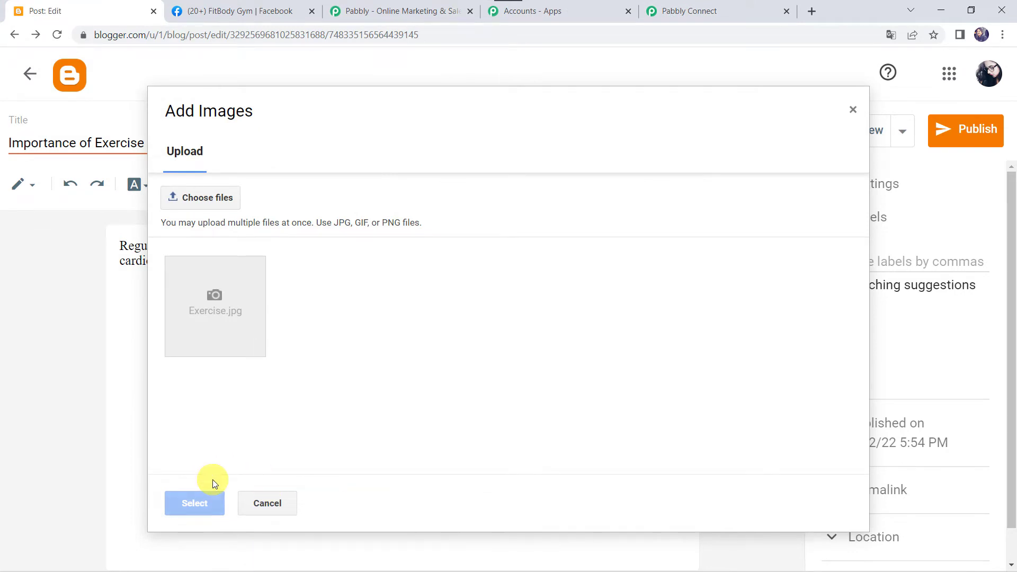
{"action": "left_click", "coordinate": [194, 500]}
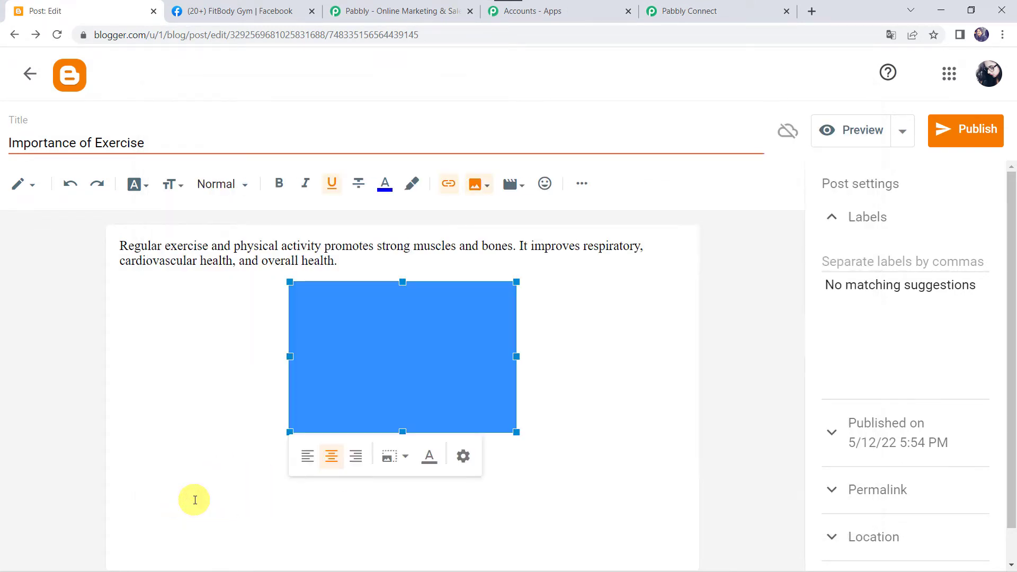
{"action": "left_click_drag", "start_coordinate": [288, 432], "coordinate": [252, 461]}
- Add a blank line between the paragraph and the image, and publish the post to the blog
{"action": "left_click", "coordinate": [376, 265]}
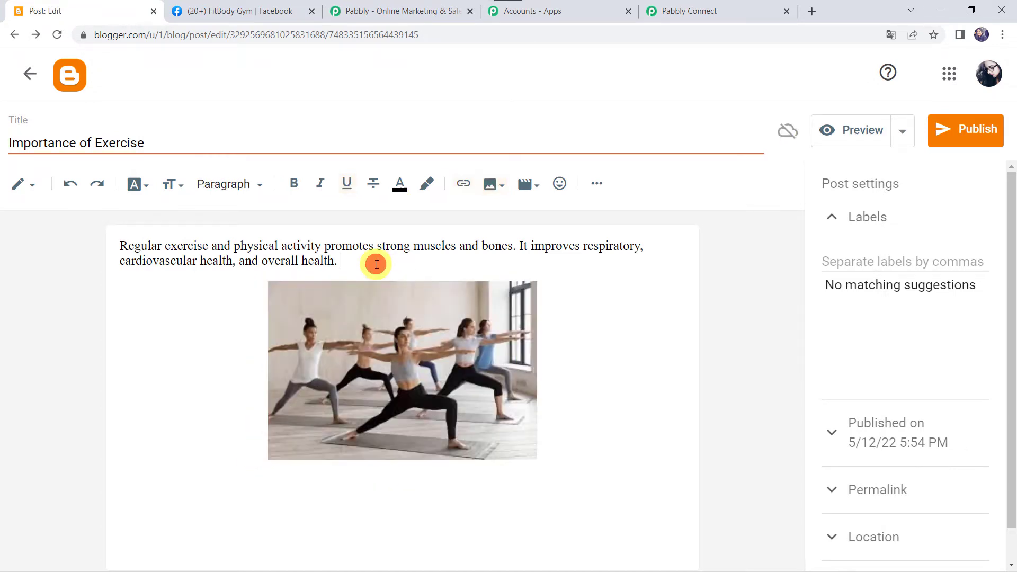
{"action": "key", "text": "Return"}
{"action": "left_click", "coordinate": [966, 130]}
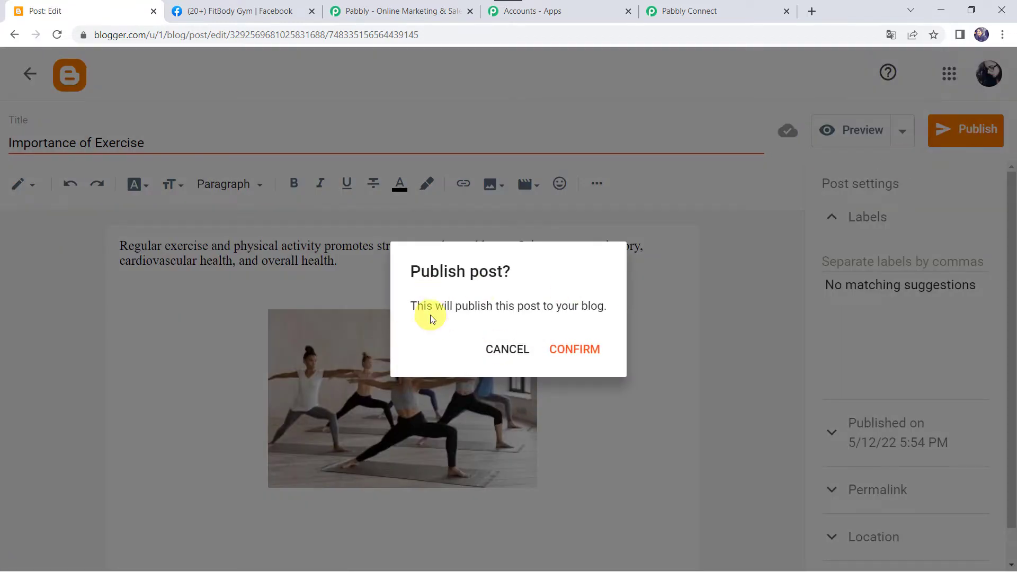
{"action": "left_click", "coordinate": [573, 349]}
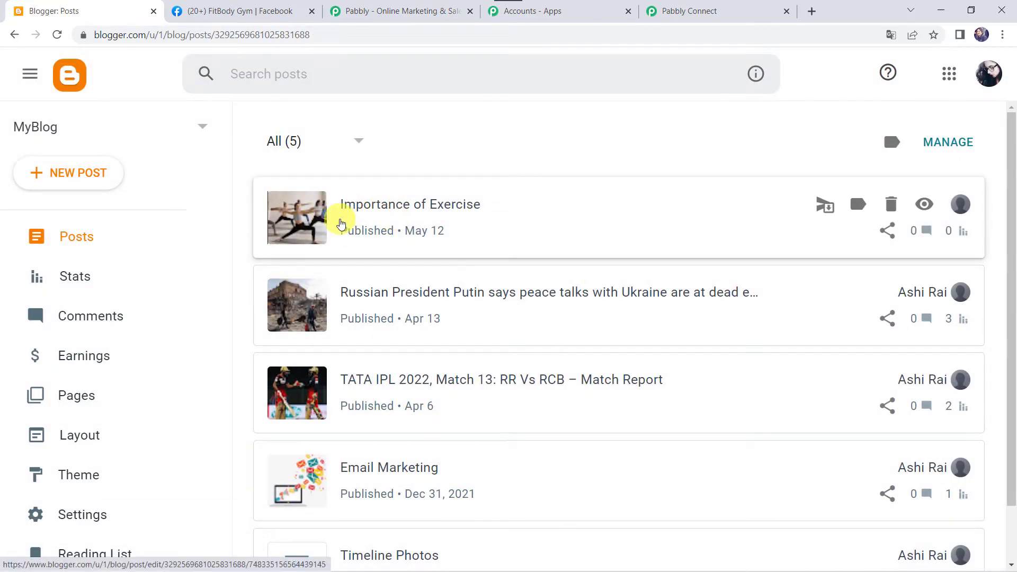
- Switch back to Pabbly Connect, save the Google Blogger trigger with a test request, and bring up the received response
{"action": "left_click", "coordinate": [710, 11]}
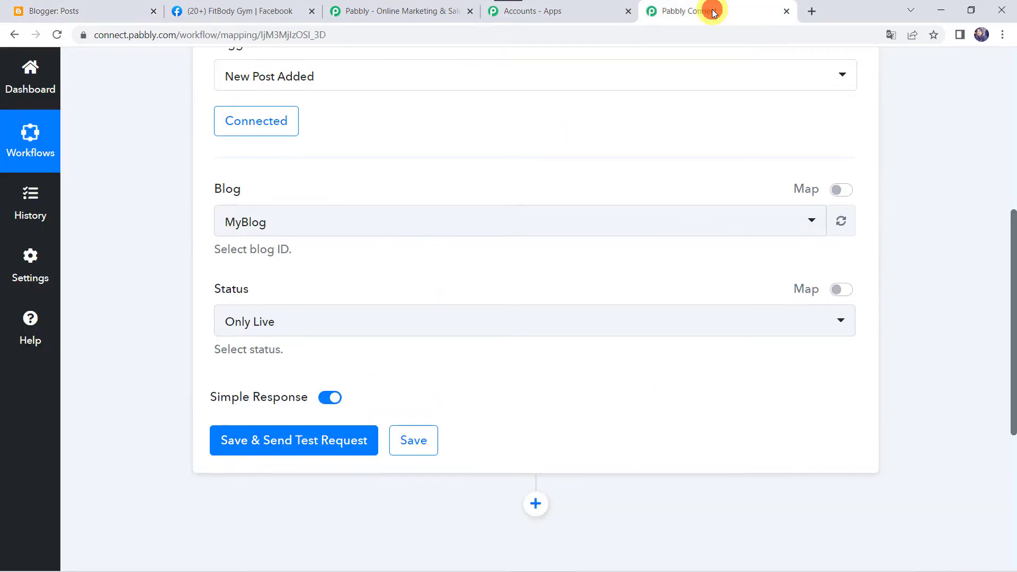
{"action": "left_click", "coordinate": [275, 443]}
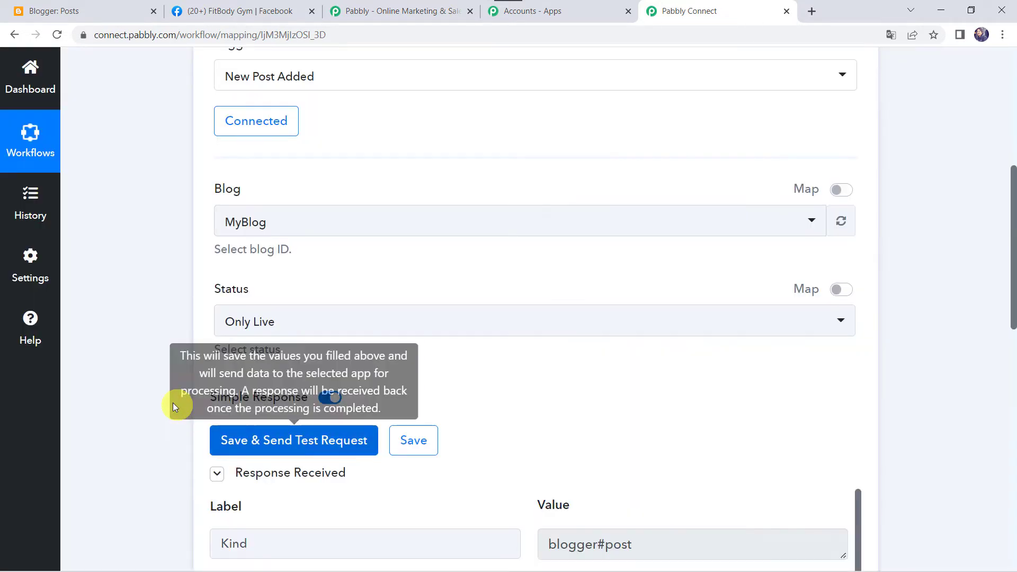
{"action": "scroll", "coordinate": [152, 394], "scroll_direction": "down", "scroll_amount": 9}
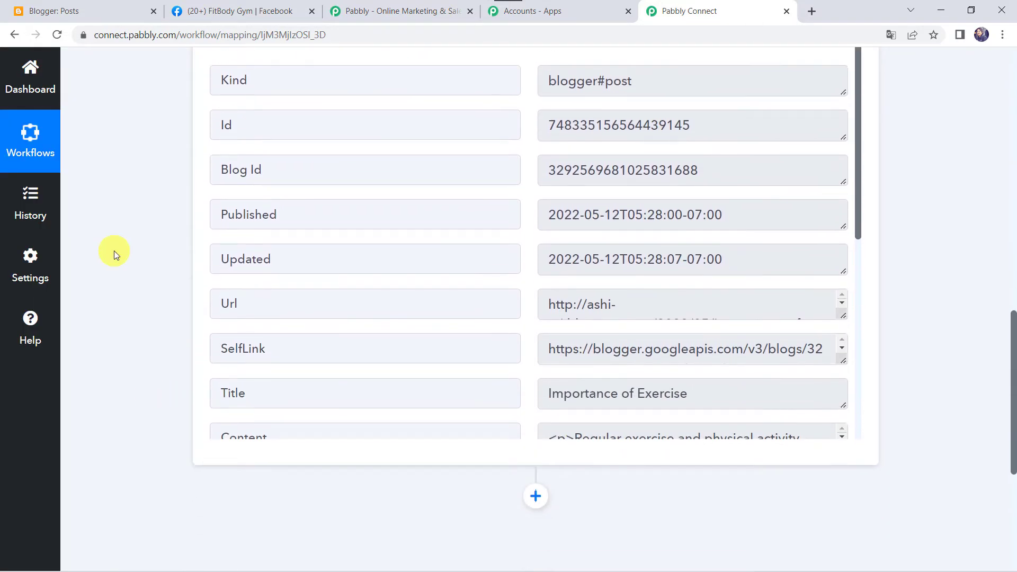
{"action": "scroll", "coordinate": [114, 251], "scroll_direction": "up", "scroll_amount": 1}
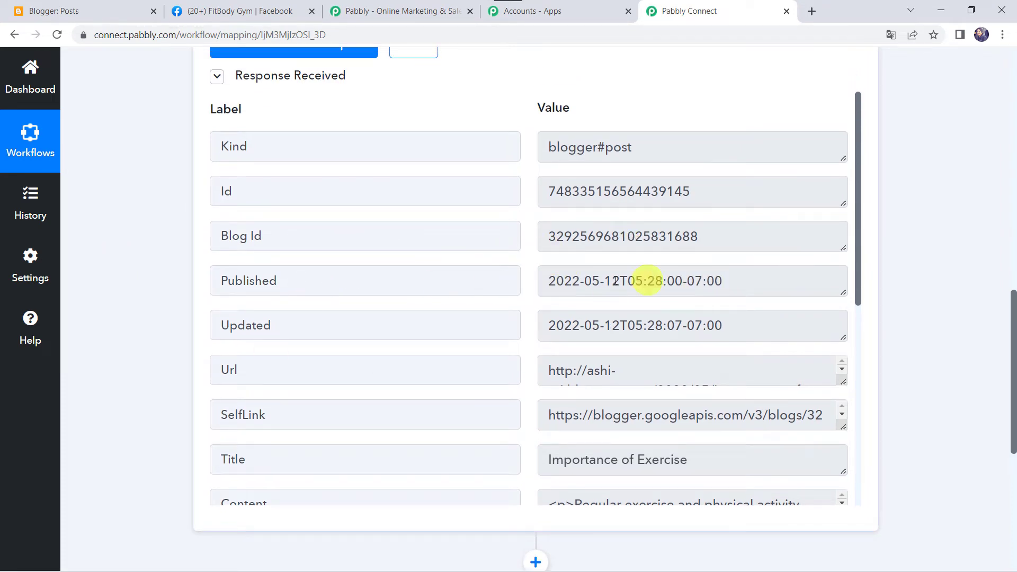
- Examine the title, content, image and URL values in the trigger's response, enlarging the Url and Content boxes to read them
{"action": "scroll", "coordinate": [525, 281], "scroll_direction": "down", "scroll_amount": 5}
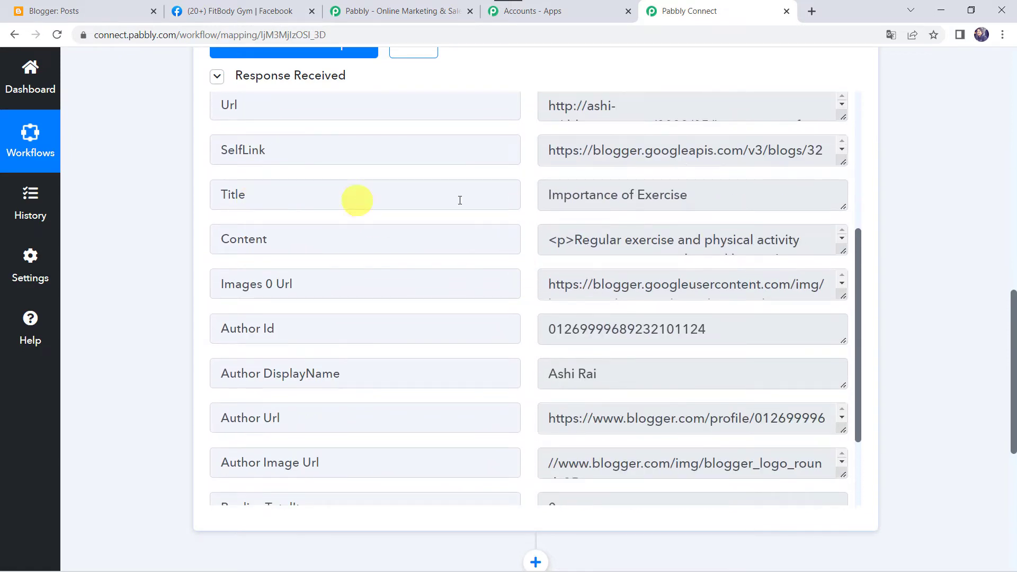
{"action": "left_click_drag", "start_coordinate": [732, 200], "coordinate": [493, 204]}
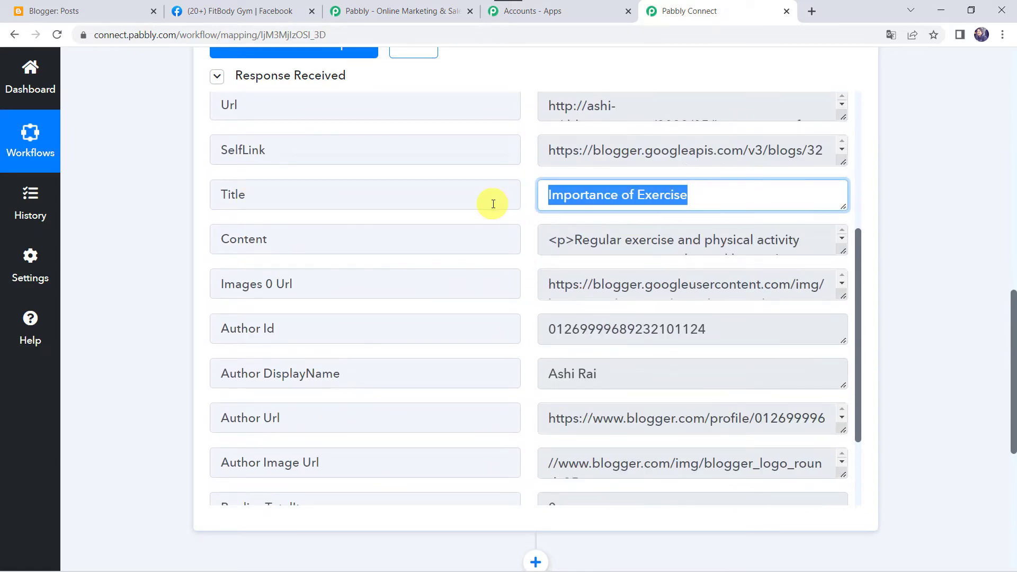
{"action": "left_click_drag", "start_coordinate": [842, 250], "coordinate": [842, 335]}
{"action": "scroll", "coordinate": [469, 290], "scroll_direction": "down", "scroll_amount": 1}
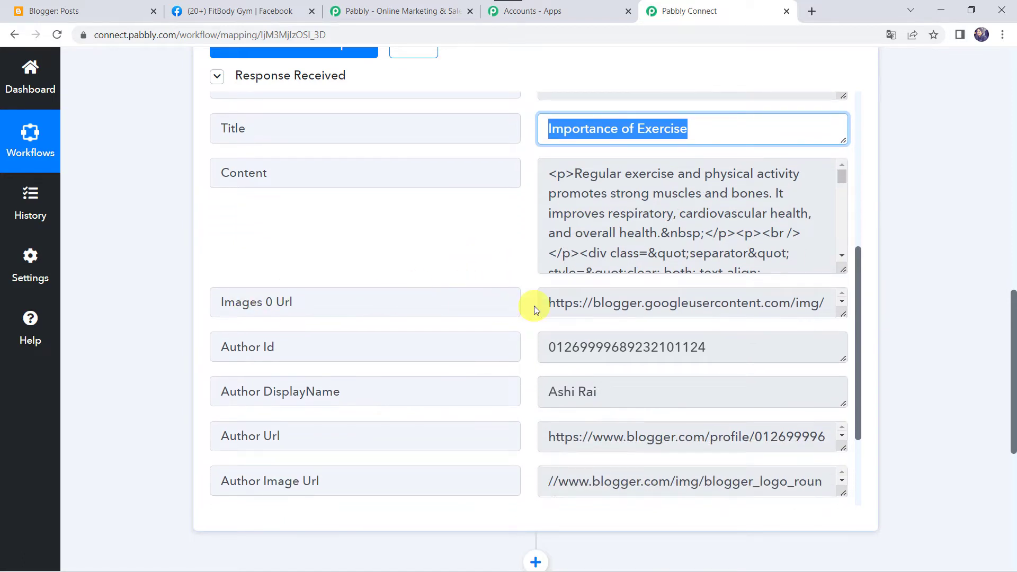
{"action": "scroll", "coordinate": [375, 321], "scroll_direction": "up", "scroll_amount": 2}
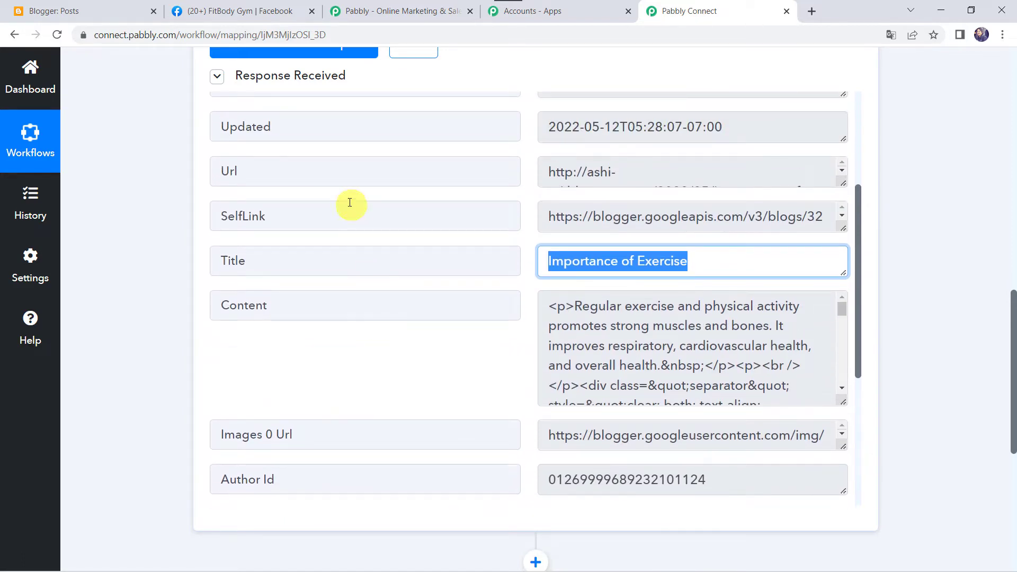
{"action": "left_click_drag", "start_coordinate": [845, 185], "coordinate": [837, 292]}
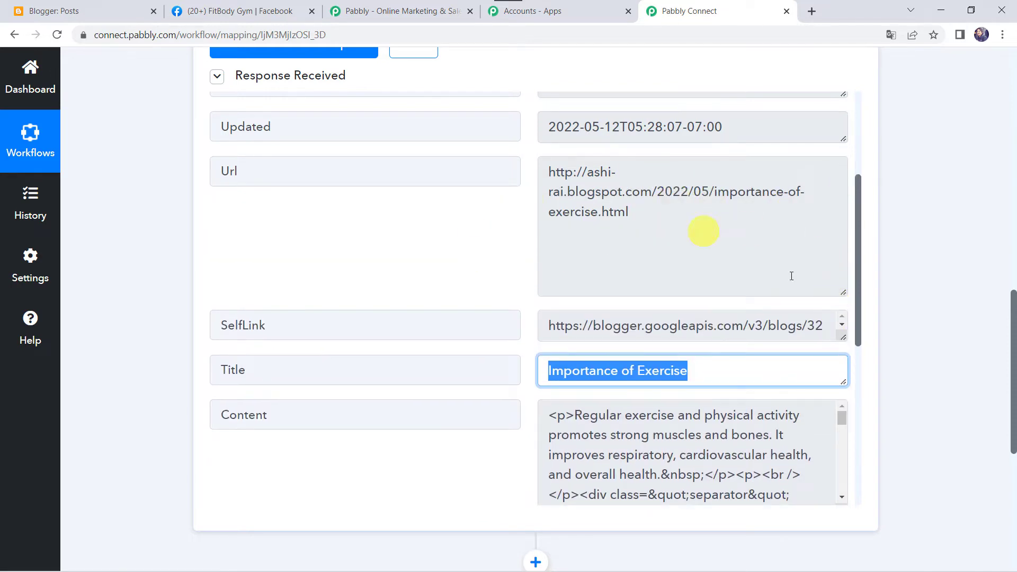
{"action": "left_click_drag", "start_coordinate": [848, 293], "coordinate": [828, 226]}
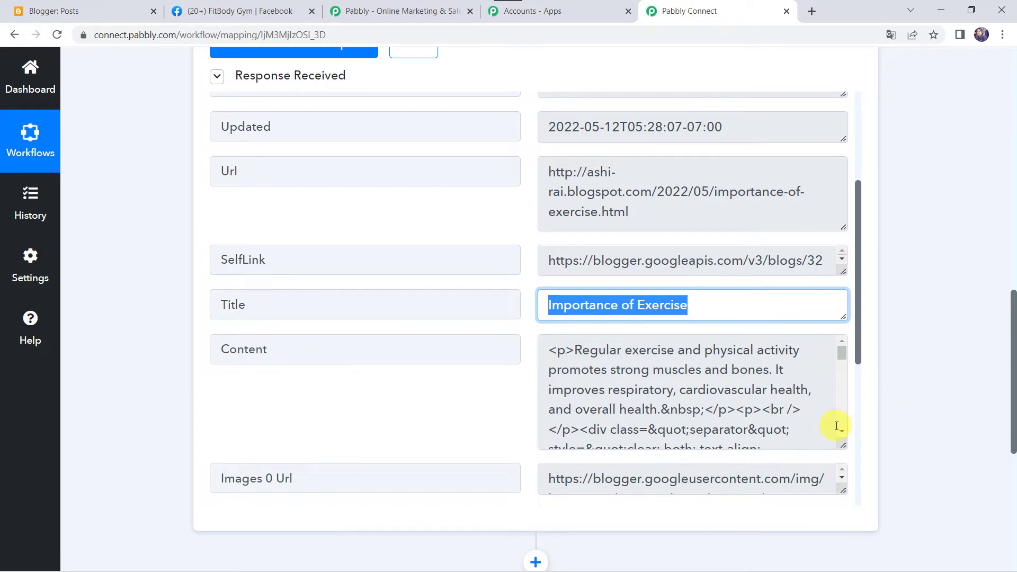
{"action": "left_click_drag", "start_coordinate": [845, 447], "coordinate": [844, 501]}
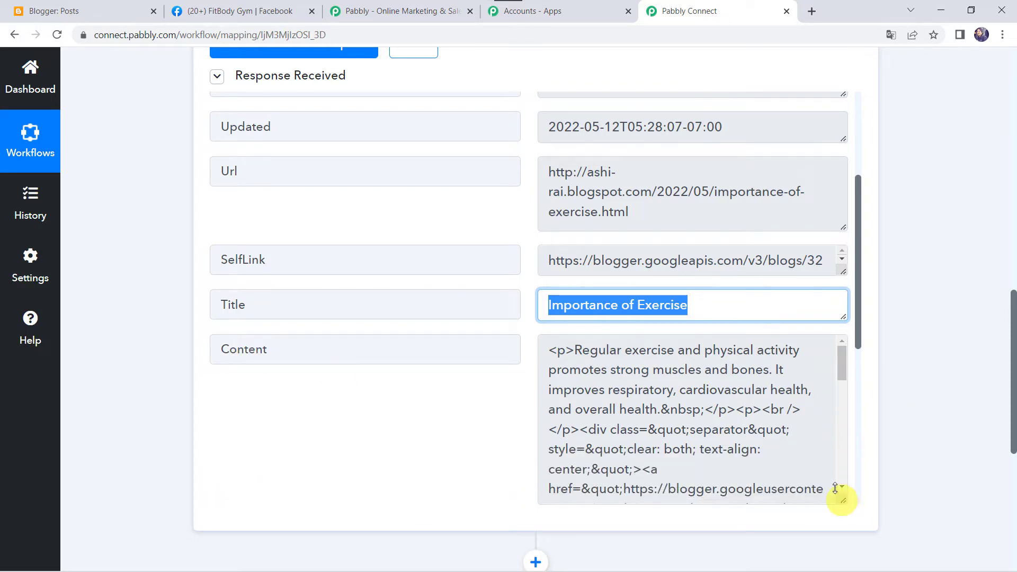
{"action": "scroll", "coordinate": [653, 416], "scroll_direction": "down", "scroll_amount": 4}
{"action": "scroll", "coordinate": [679, 409], "scroll_direction": "up", "scroll_amount": 3}
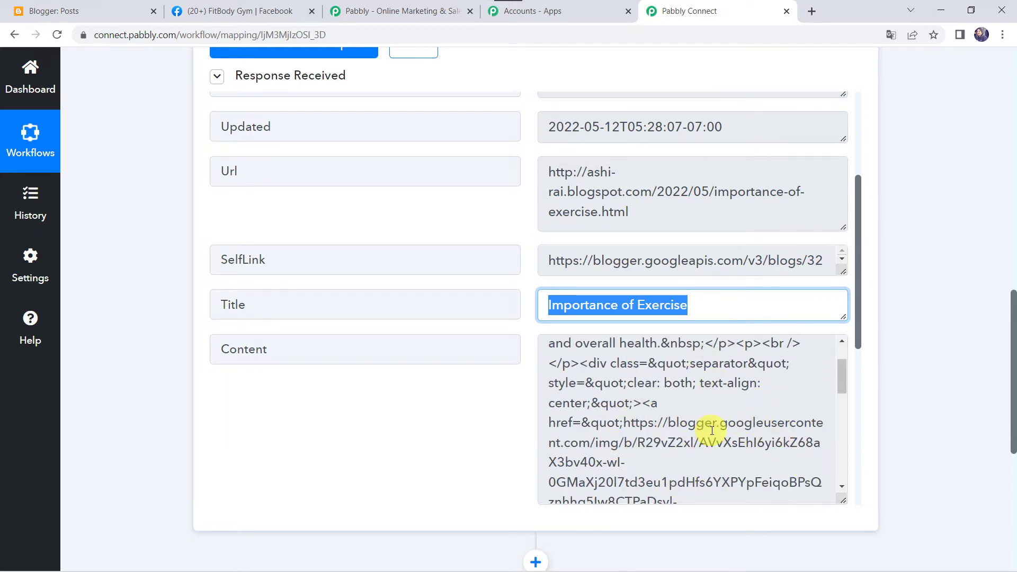
- Add an action step below the trigger using Data Transformer by Pabbly with the Strip HTML Tags event and connect it
{"action": "scroll", "coordinate": [182, 401], "scroll_direction": "down", "scroll_amount": 7}
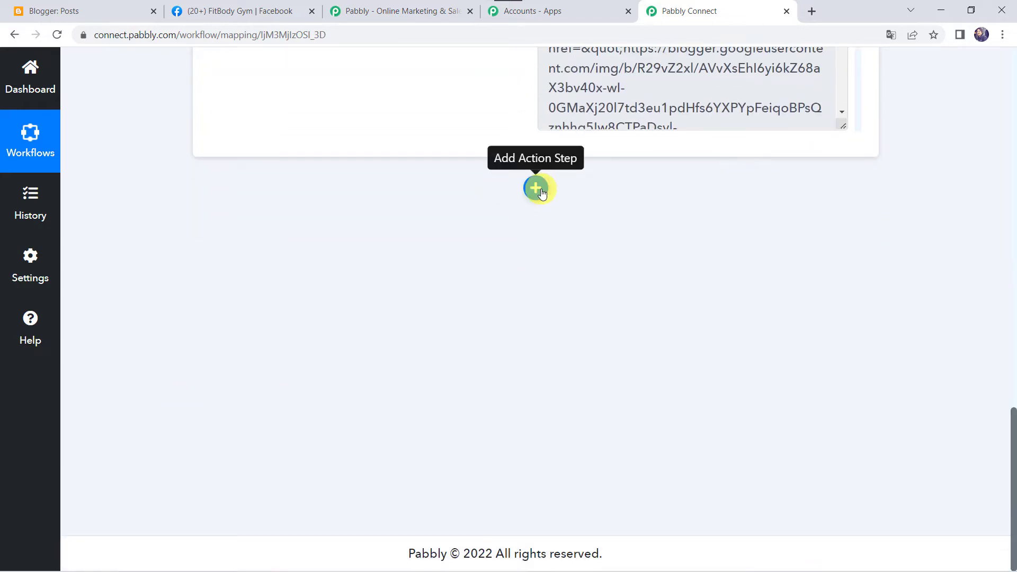
{"action": "left_click", "coordinate": [537, 189]}
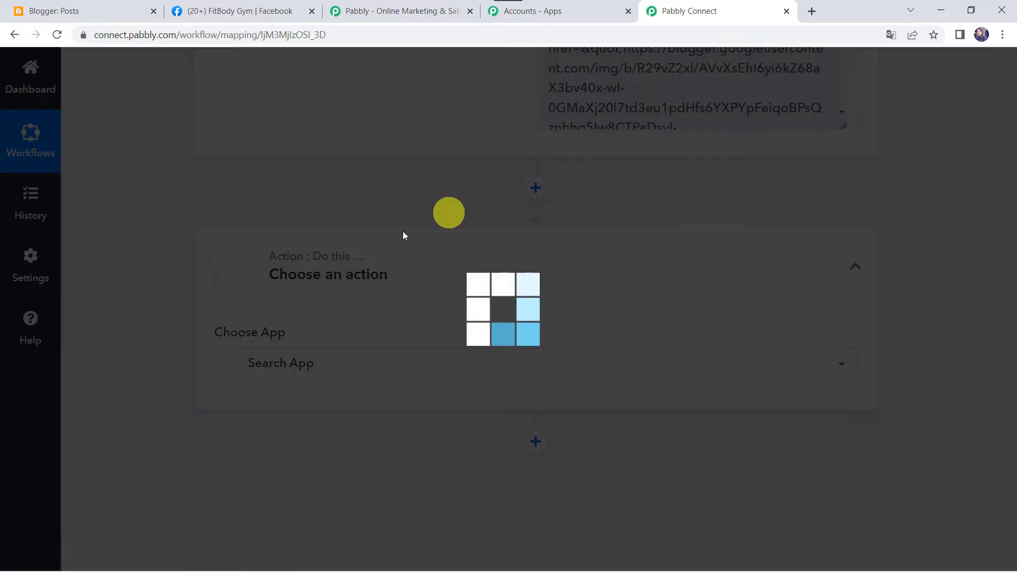
{"action": "left_click", "coordinate": [326, 369]}
{"action": "left_click", "coordinate": [327, 370]}
{"action": "type", "text": "dat"}
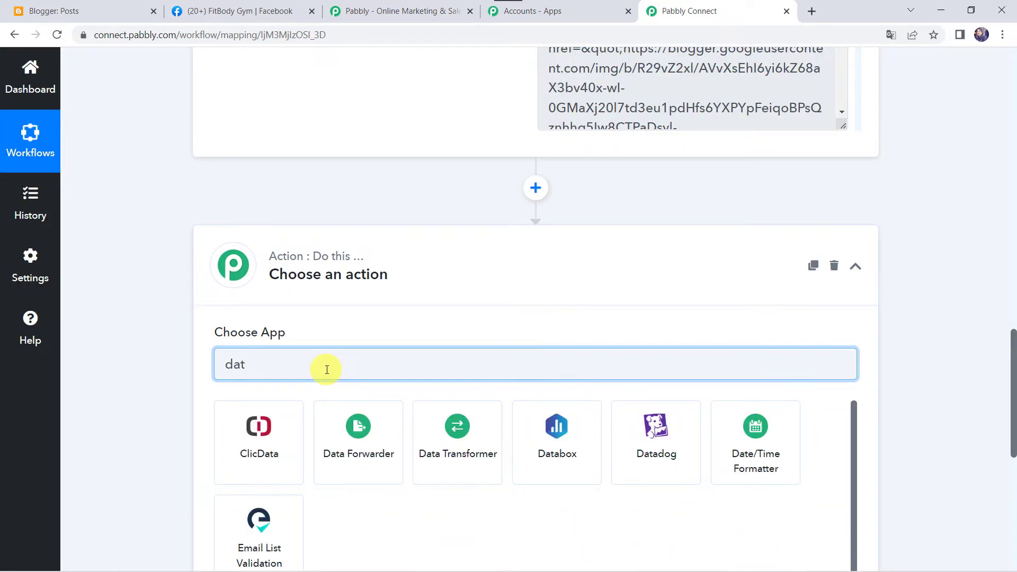
{"action": "left_click", "coordinate": [466, 445]}
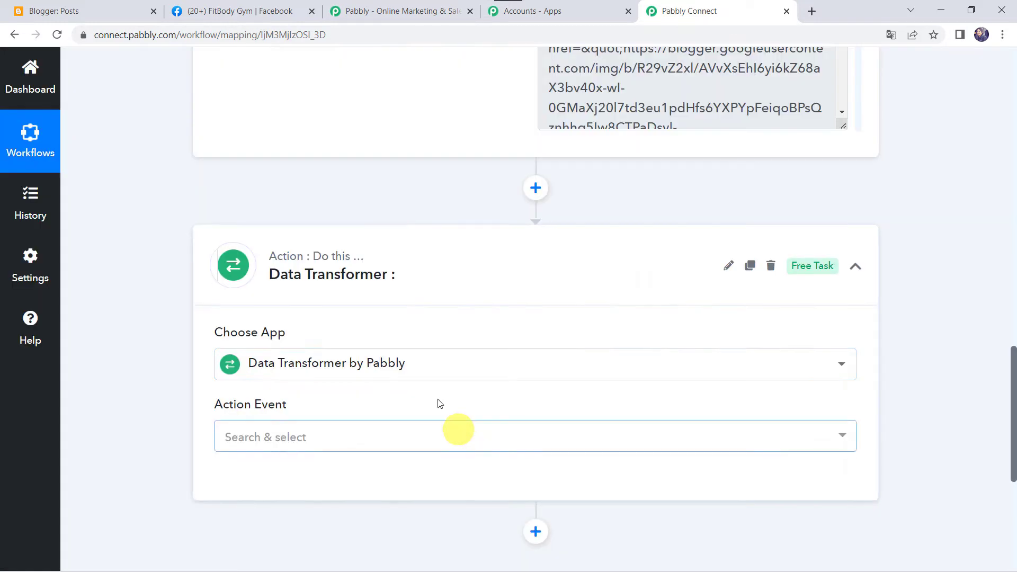
{"action": "left_click", "coordinate": [293, 312]}
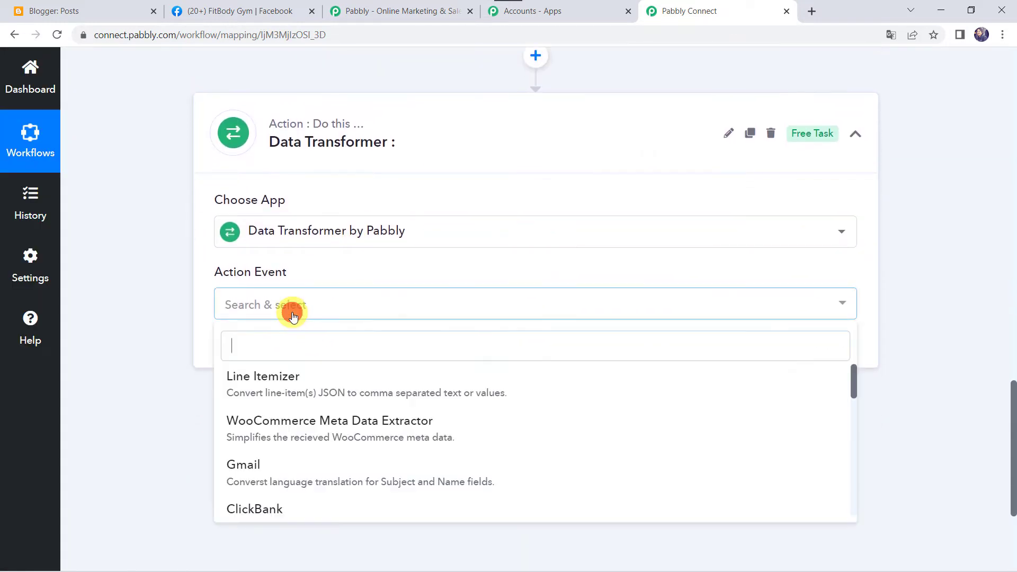
{"action": "type", "text": "str"}
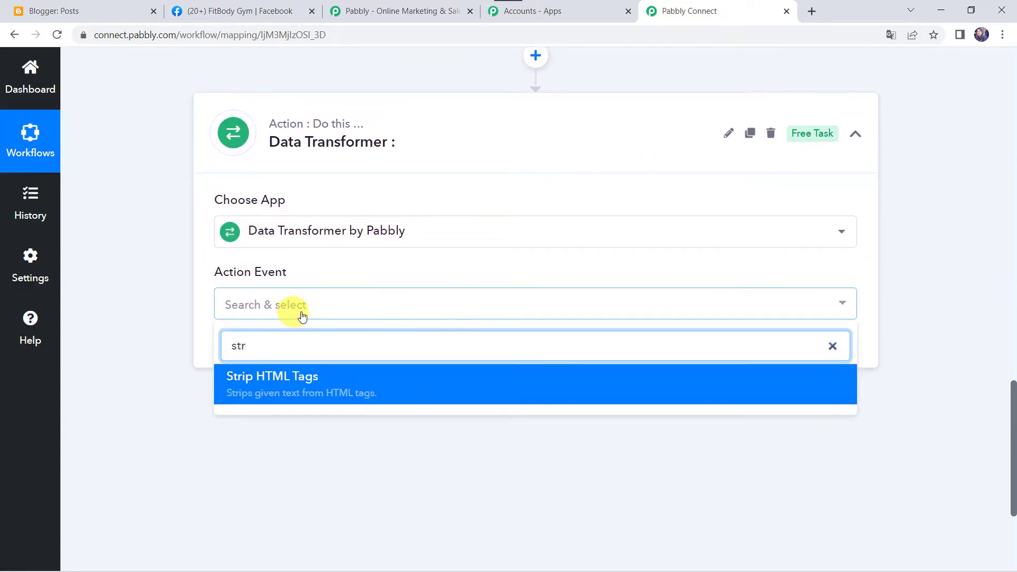
{"action": "left_click", "coordinate": [329, 379]}
{"action": "left_click", "coordinate": [256, 354]}
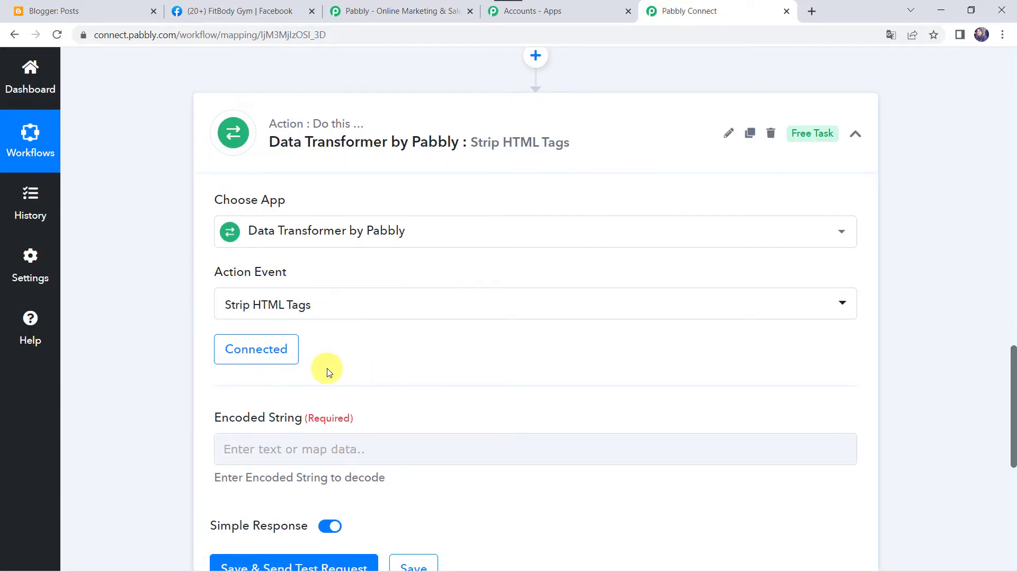
- Map the Content value from the Google Blogger trigger into the Encoded String of the Strip HTML Tags action
{"action": "scroll", "coordinate": [327, 373], "scroll_direction": "down", "scroll_amount": 3}
{"action": "left_click", "coordinate": [227, 314]}
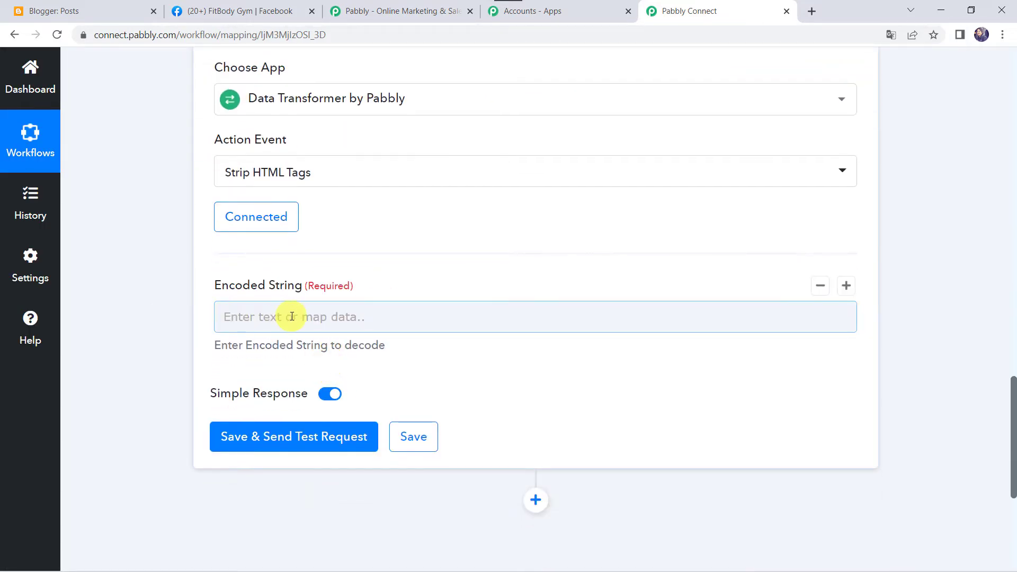
{"action": "scroll", "coordinate": [167, 285], "scroll_direction": "up", "scroll_amount": 12}
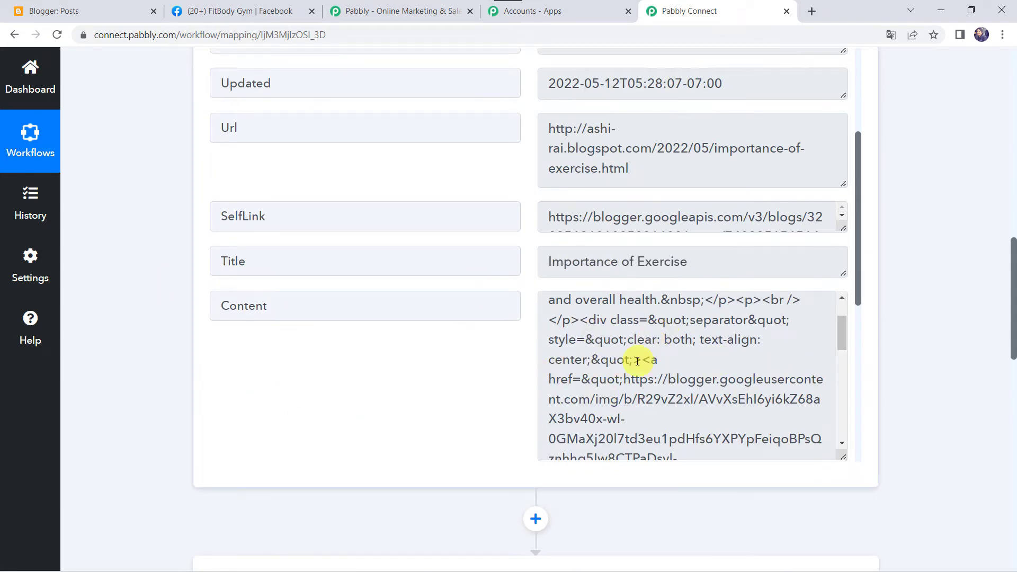
{"action": "scroll", "coordinate": [164, 406], "scroll_direction": "down", "scroll_amount": 10}
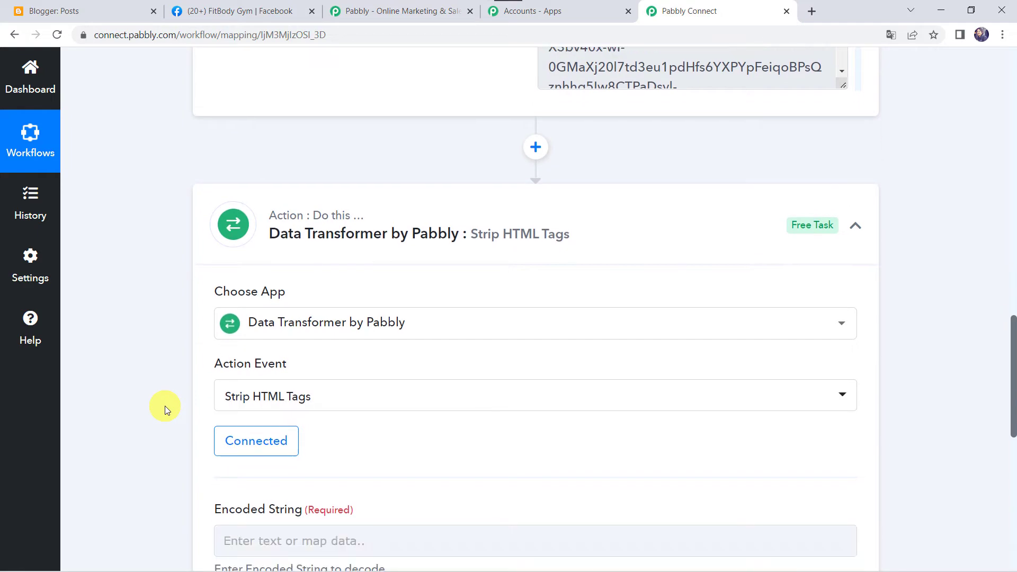
{"action": "left_click", "coordinate": [270, 322]}
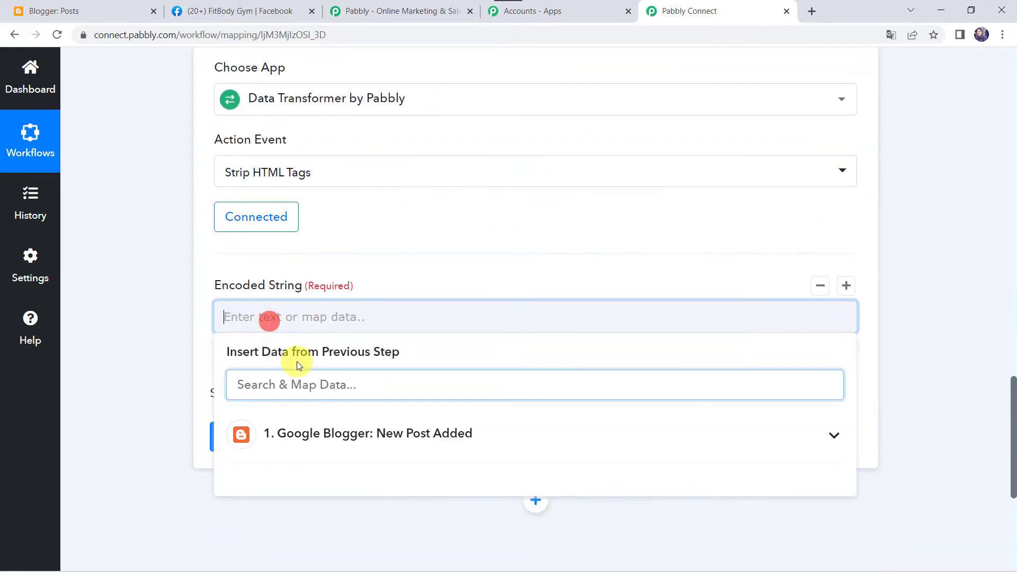
{"action": "left_click", "coordinate": [306, 431]}
{"action": "scroll", "coordinate": [309, 438], "scroll_direction": "down", "scroll_amount": 4}
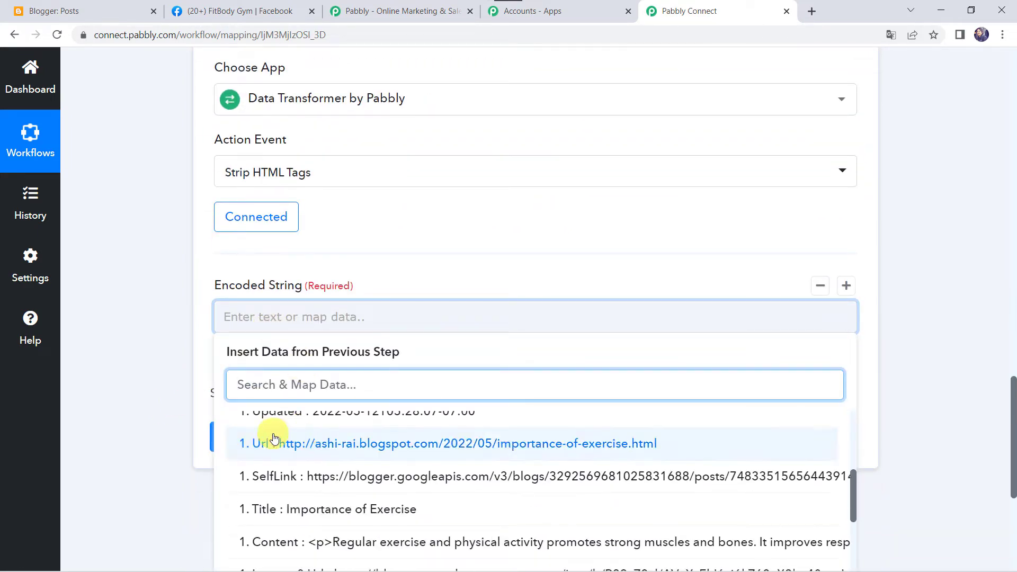
{"action": "left_click", "coordinate": [292, 539]}
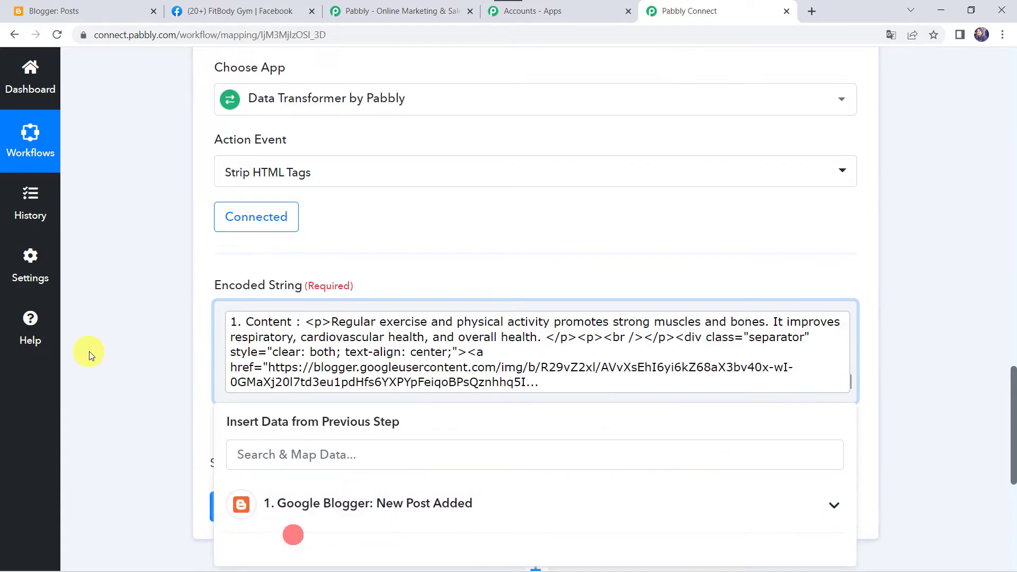
{"action": "left_click", "coordinate": [146, 353]}
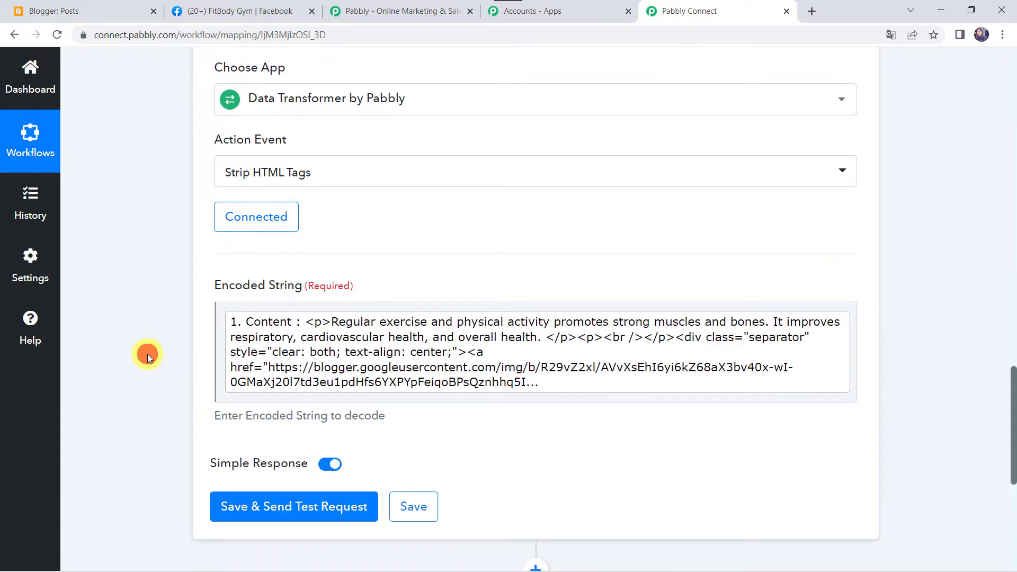
- Save the Strip HTML Tags action with a test request and enlarge the Result box to read the stripped text
{"action": "left_click", "coordinate": [275, 509]}
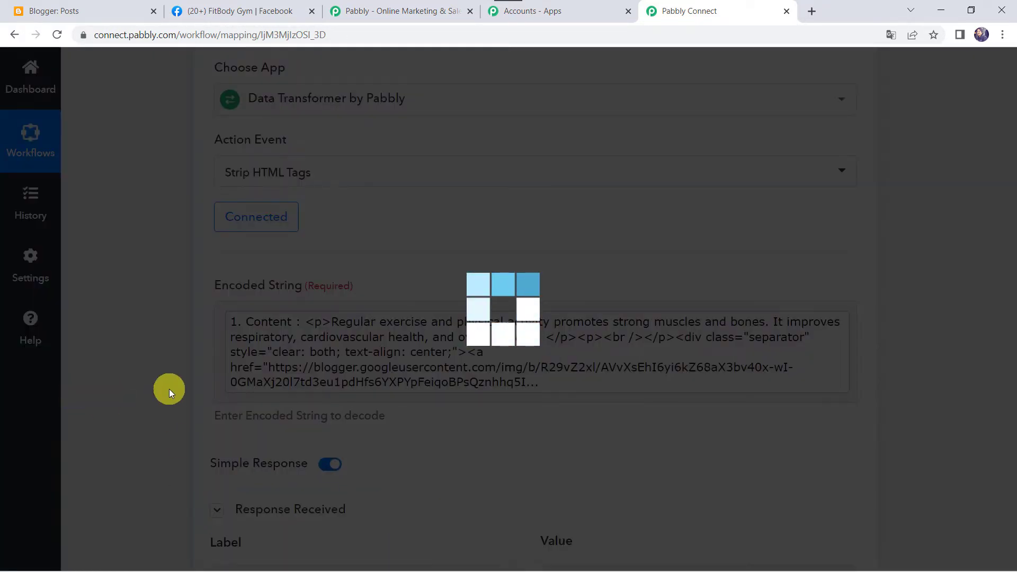
{"action": "scroll", "coordinate": [170, 389], "scroll_direction": "down", "scroll_amount": 6}
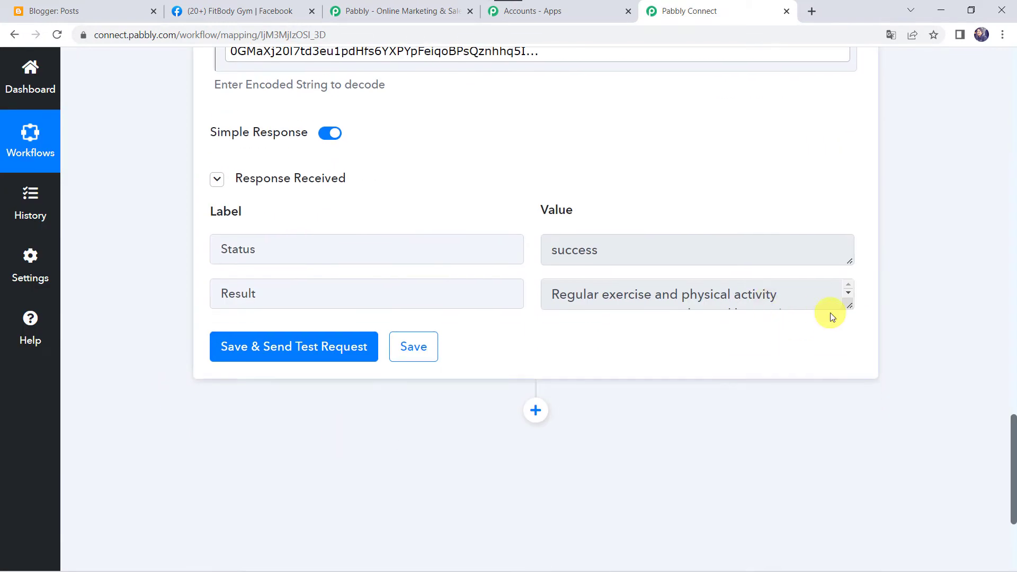
{"action": "left_click_drag", "start_coordinate": [849, 304], "coordinate": [863, 423]}
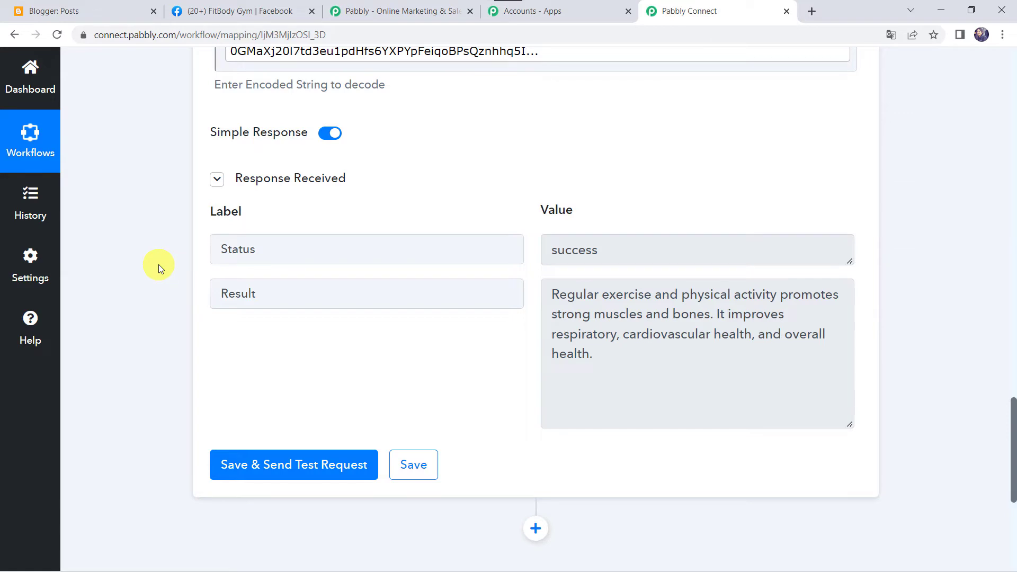
- Add another action step below the Data Transformer and choose Router by Pabbly as its app
{"action": "scroll", "coordinate": [158, 264], "scroll_direction": "down", "scroll_amount": 6}
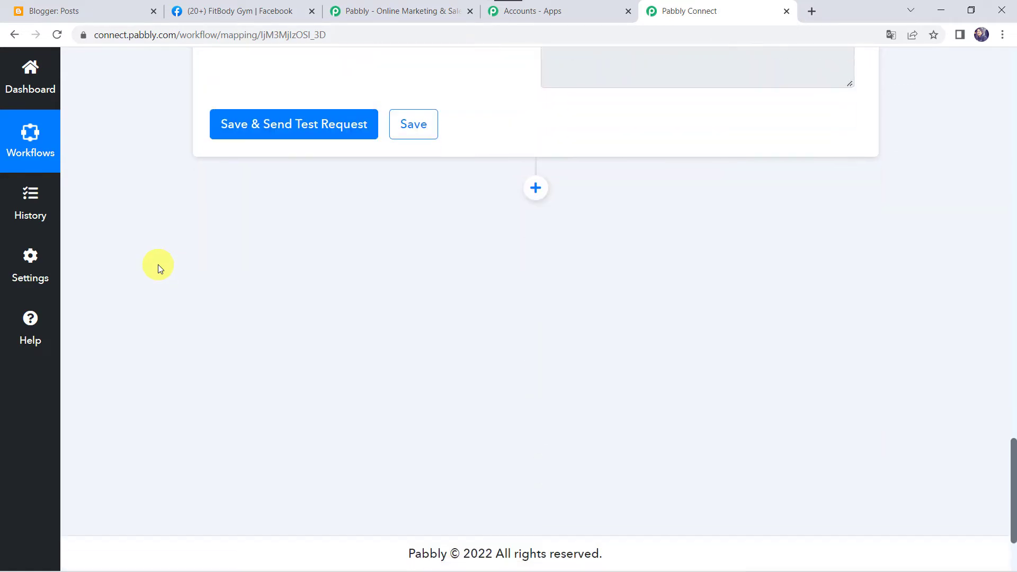
{"action": "left_click", "coordinate": [536, 188]}
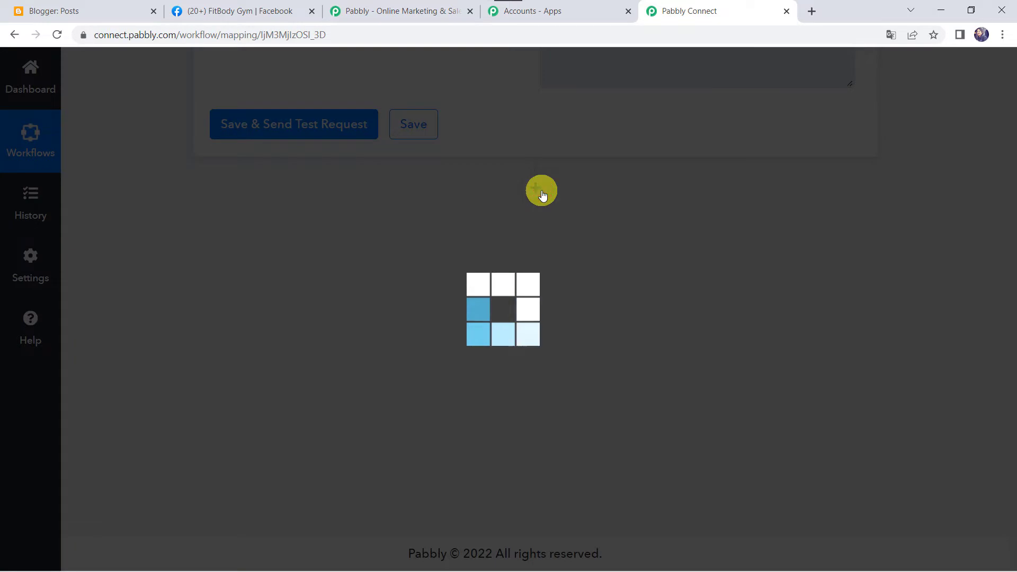
{"action": "scroll", "coordinate": [399, 268], "scroll_direction": "down", "scroll_amount": 3}
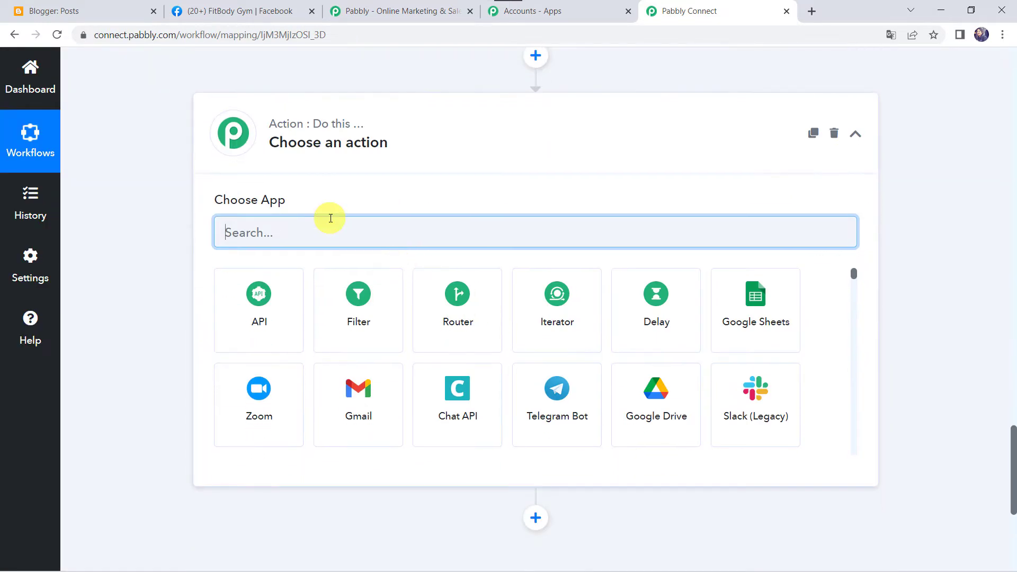
{"action": "type", "text": "rou"}
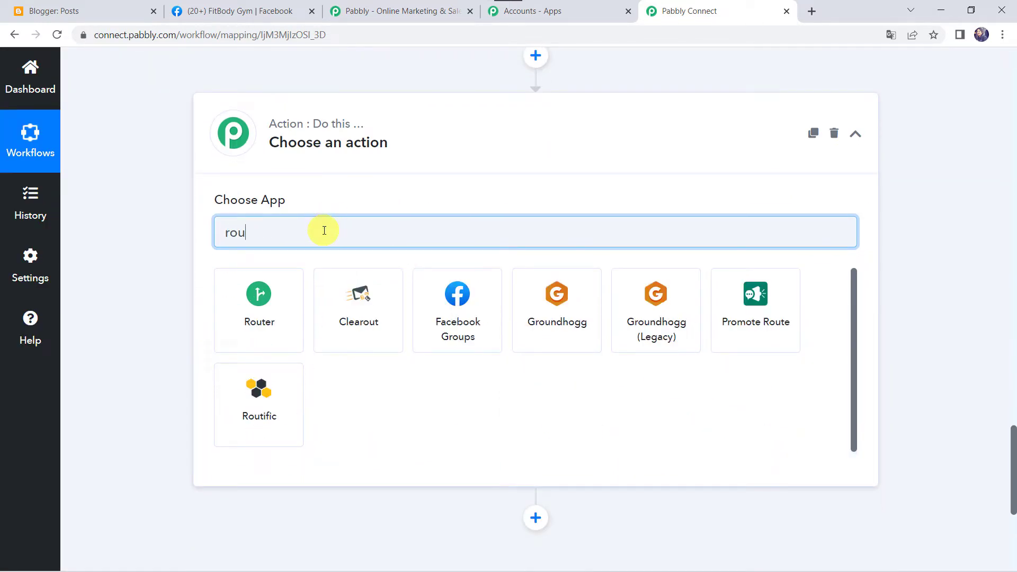
{"action": "left_click", "coordinate": [280, 305]}
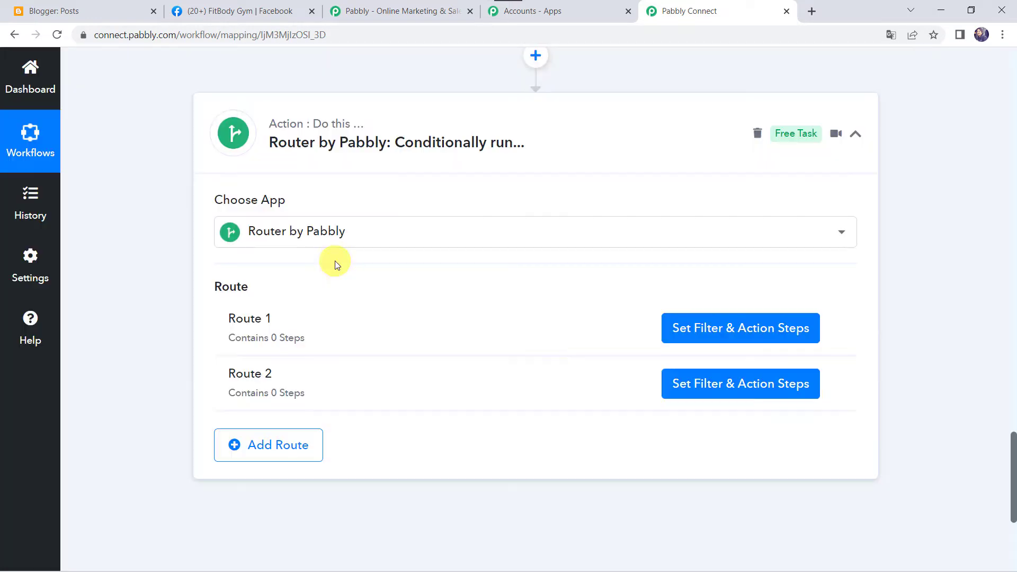
- Rename Route 1 as "Image Present in the Content" and copy that name for reuse
{"action": "mouse_move", "coordinate": [241, 318]}
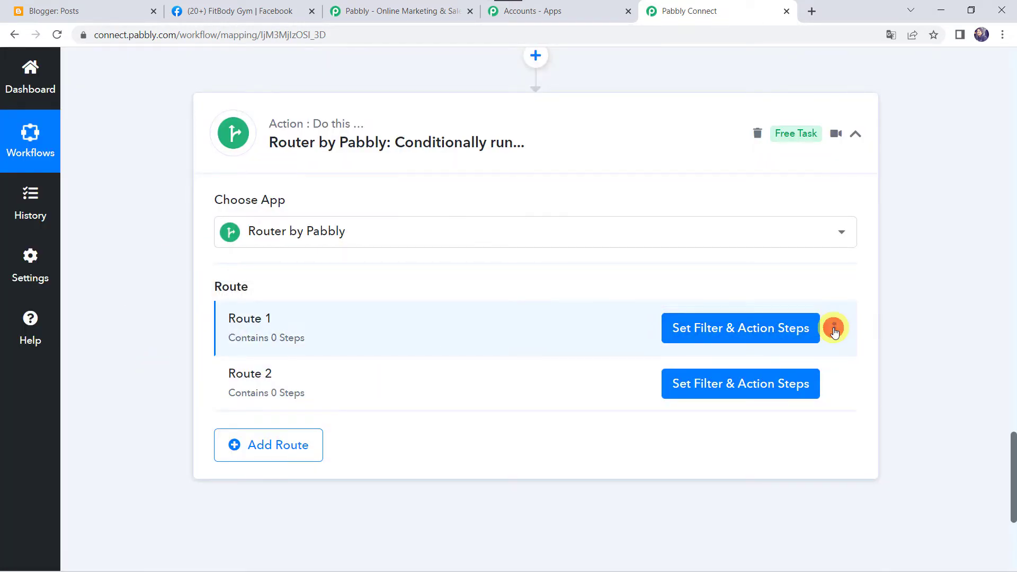
{"action": "left_click", "coordinate": [835, 330]}
{"action": "left_click", "coordinate": [782, 358]}
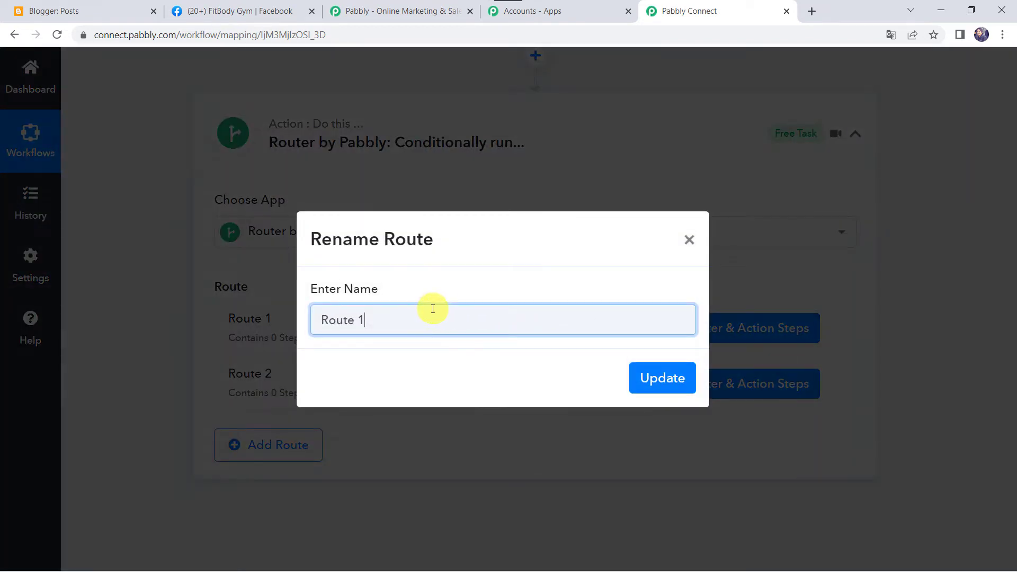
{"action": "triple_click", "coordinate": [429, 321]}
{"action": "key", "text": "BackSpace"}
{"action": "type", "text": "Image Present in the Content"}
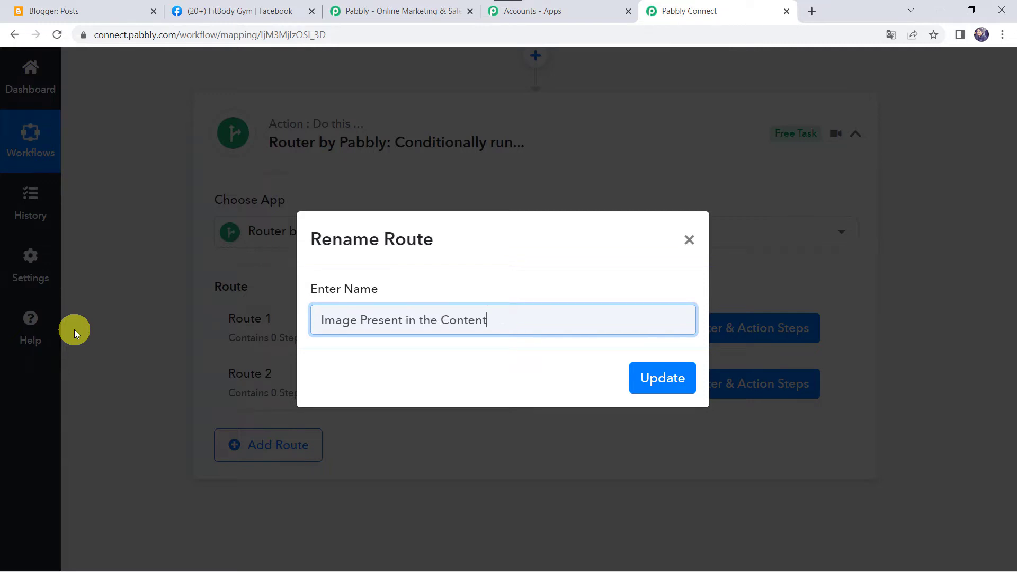
{"action": "key", "text": "ctrl+a"}
{"action": "key", "text": "ctrl+c"}
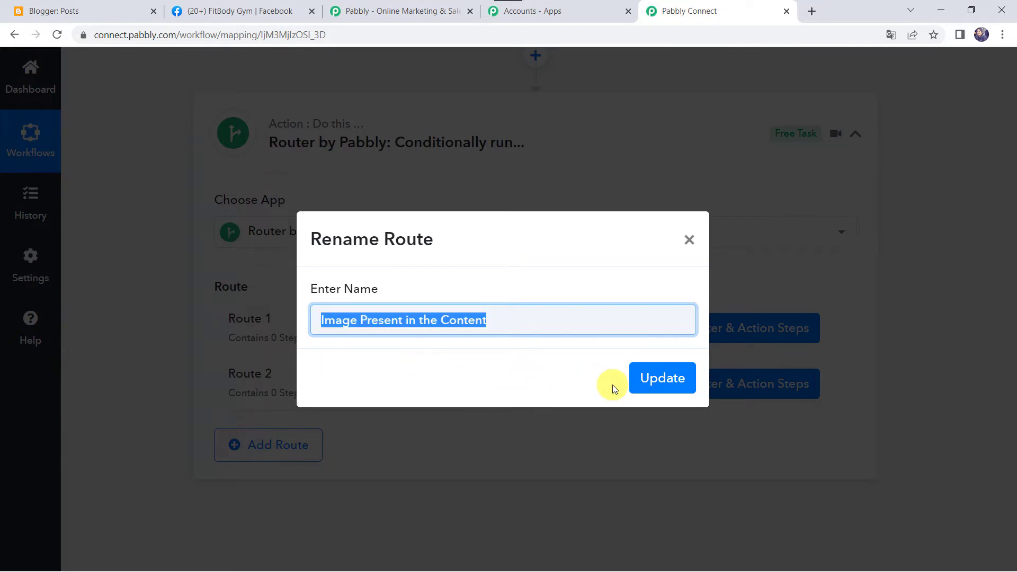
{"action": "left_click", "coordinate": [687, 381]}
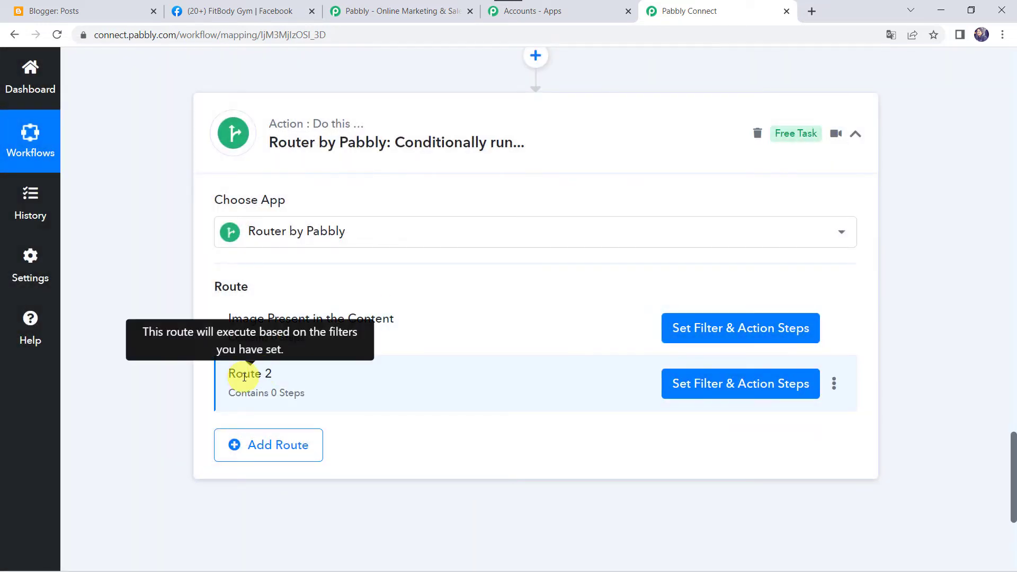
- Rename Route 2 as "Image Absent in the Content", reusing the copied name with its second word replaced
{"action": "left_click", "coordinate": [834, 385]}
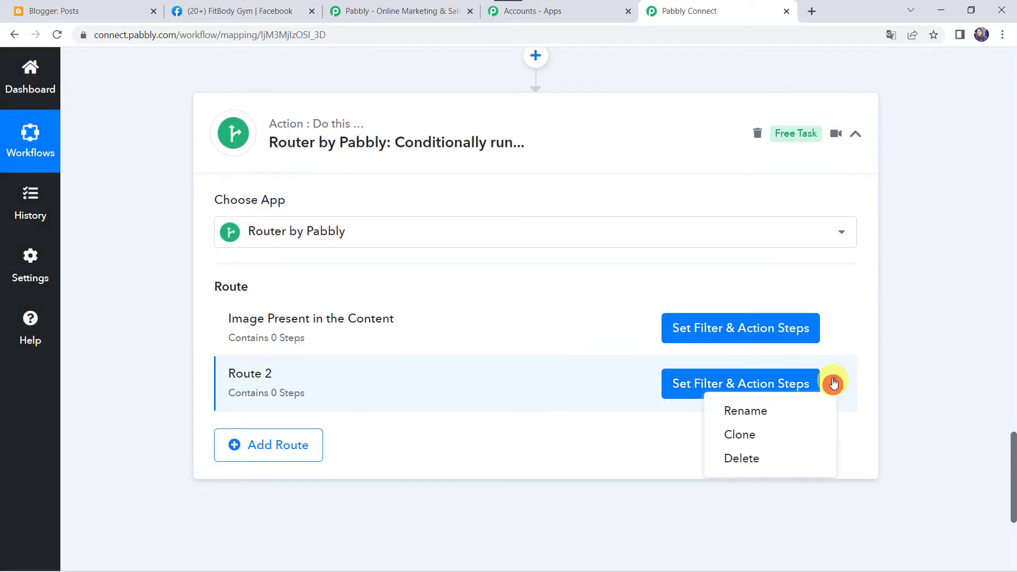
{"action": "left_click", "coordinate": [759, 412]}
{"action": "left_click", "coordinate": [465, 320]}
{"action": "key", "text": "ctrl+a"}
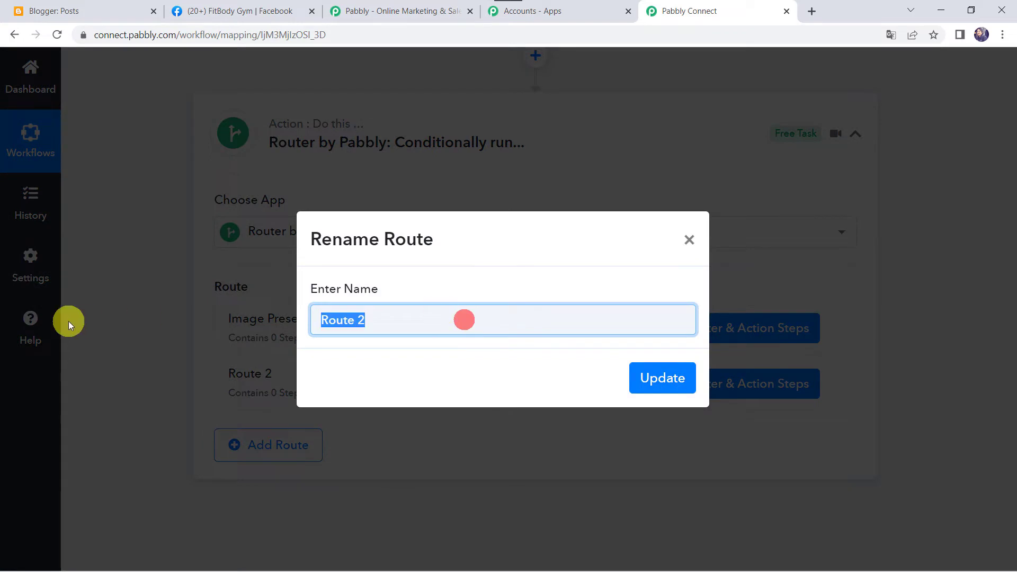
{"action": "key", "text": "ctrl+v"}
{"action": "double_click", "coordinate": [397, 324]}
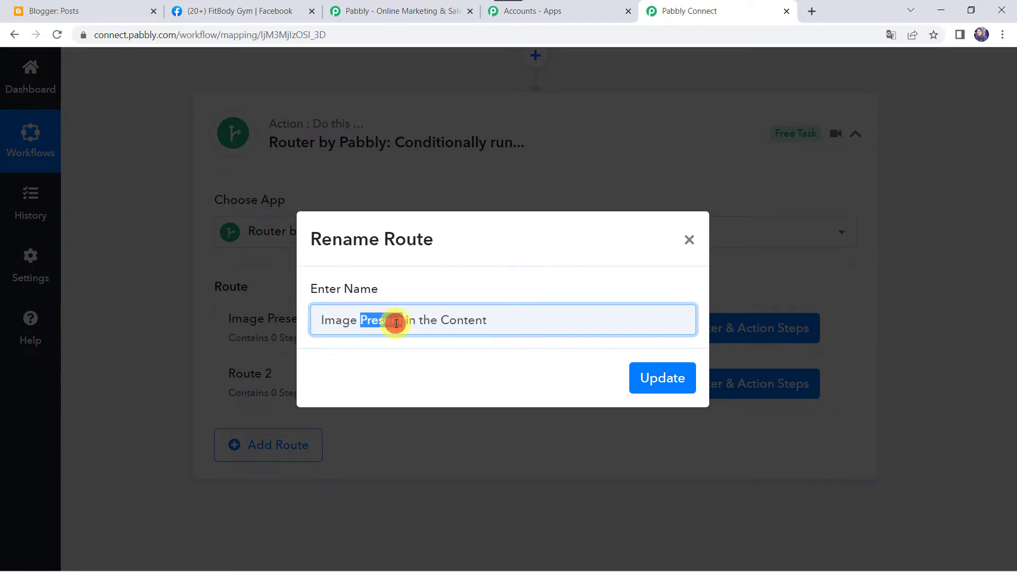
{"action": "type", "text": "Ab"}
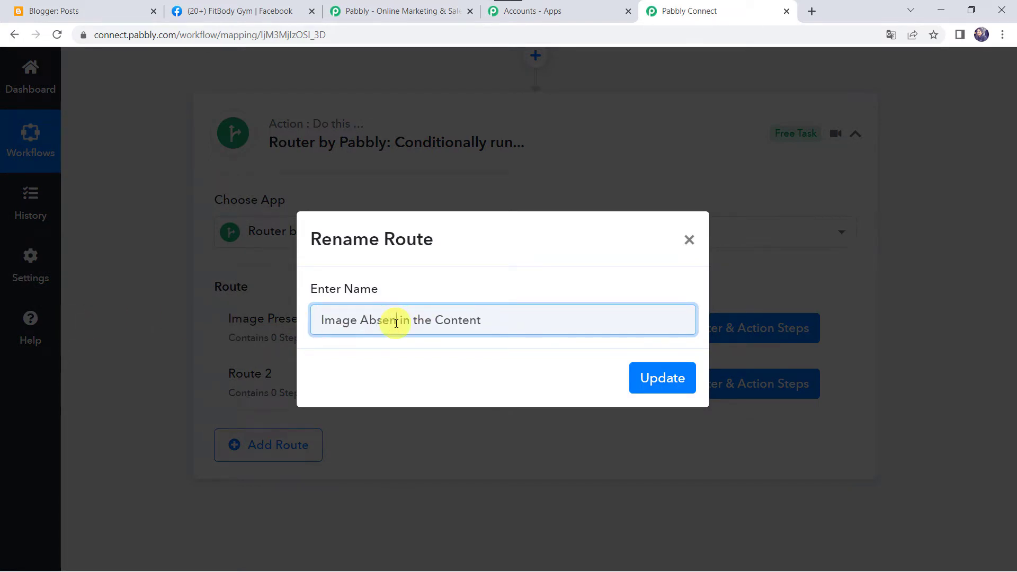
{"action": "left_click", "coordinate": [660, 379]}
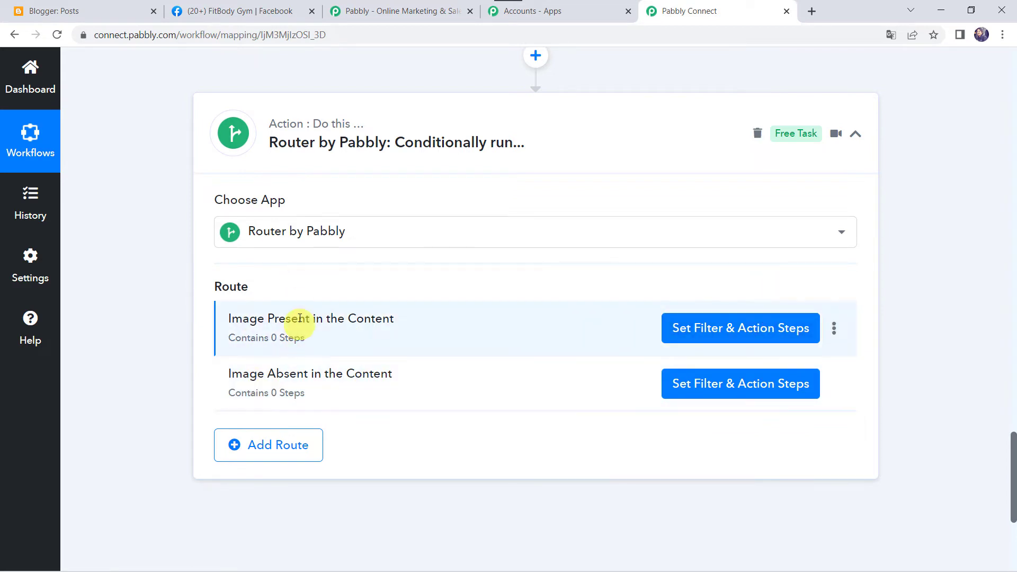
- Filter the "Image Present in the Content" route on the Blogger Images 0 Url with type Is exist, and test the condition
{"action": "left_click", "coordinate": [744, 334]}
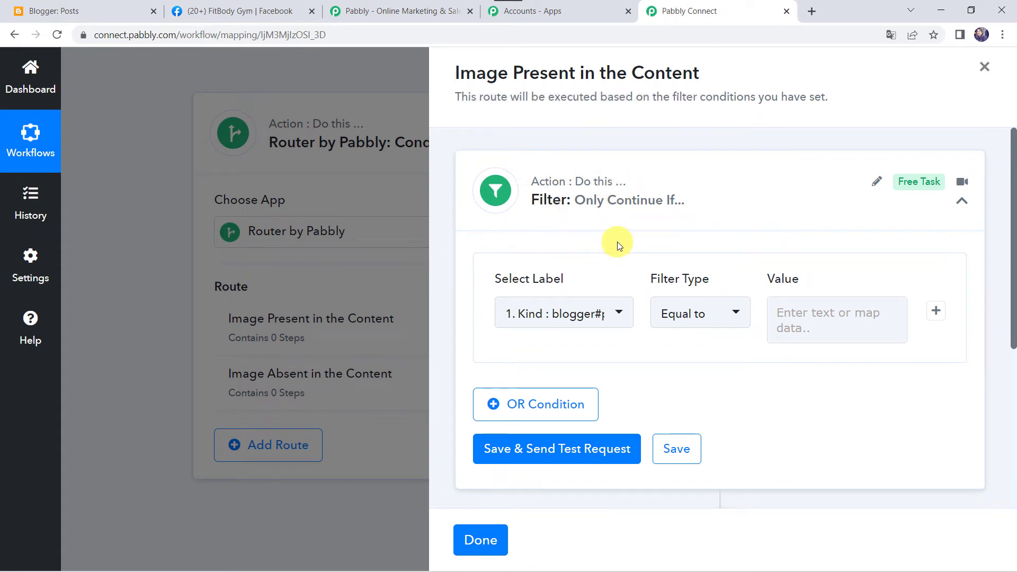
{"action": "scroll", "coordinate": [618, 241], "scroll_direction": "down", "scroll_amount": 3}
{"action": "left_click", "coordinate": [546, 181]}
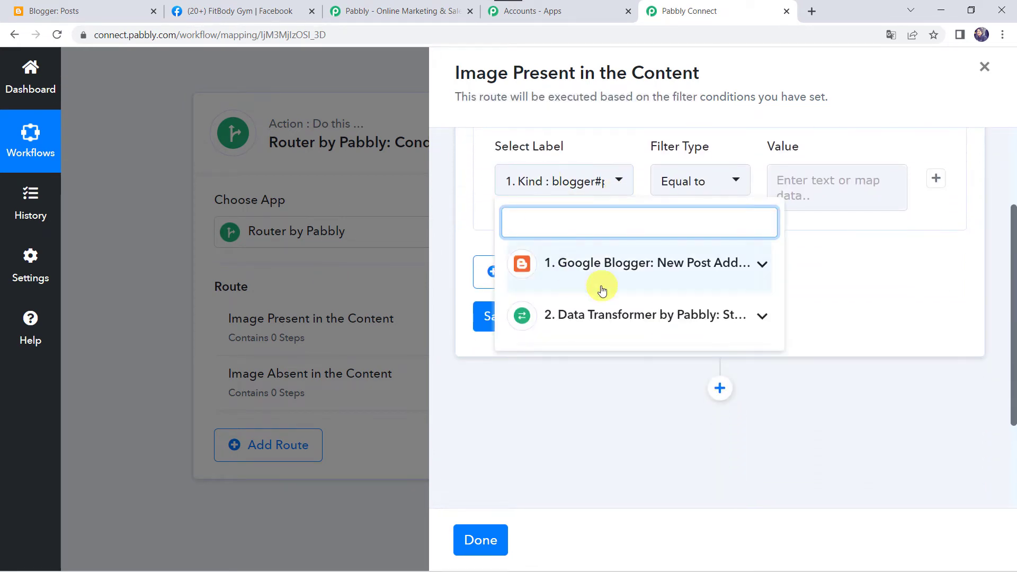
{"action": "left_click", "coordinate": [584, 270]}
{"action": "scroll", "coordinate": [580, 424], "scroll_direction": "down", "scroll_amount": 3}
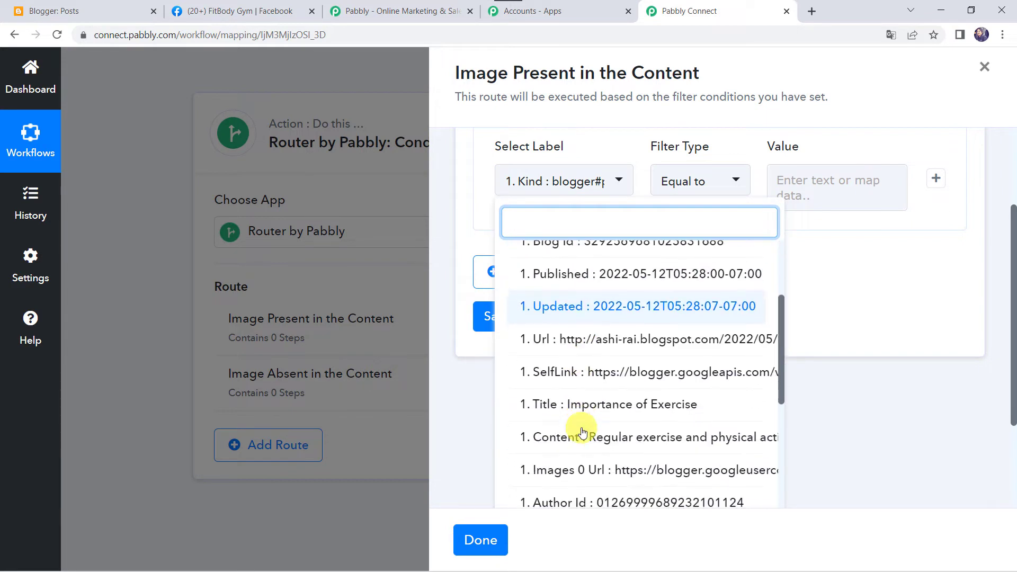
{"action": "left_click", "coordinate": [593, 473]}
{"action": "left_click", "coordinate": [676, 183]}
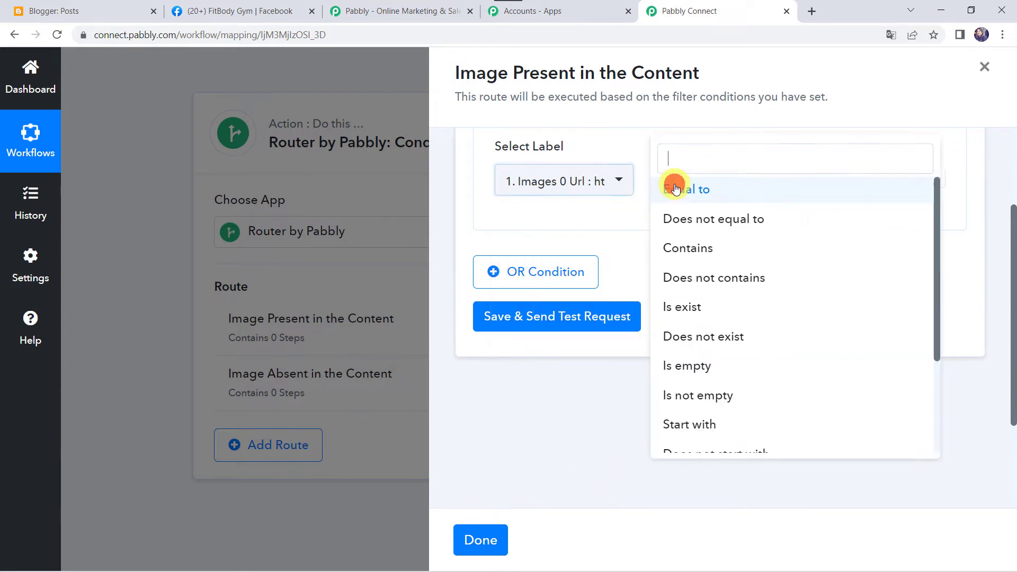
{"action": "left_click", "coordinate": [690, 317]}
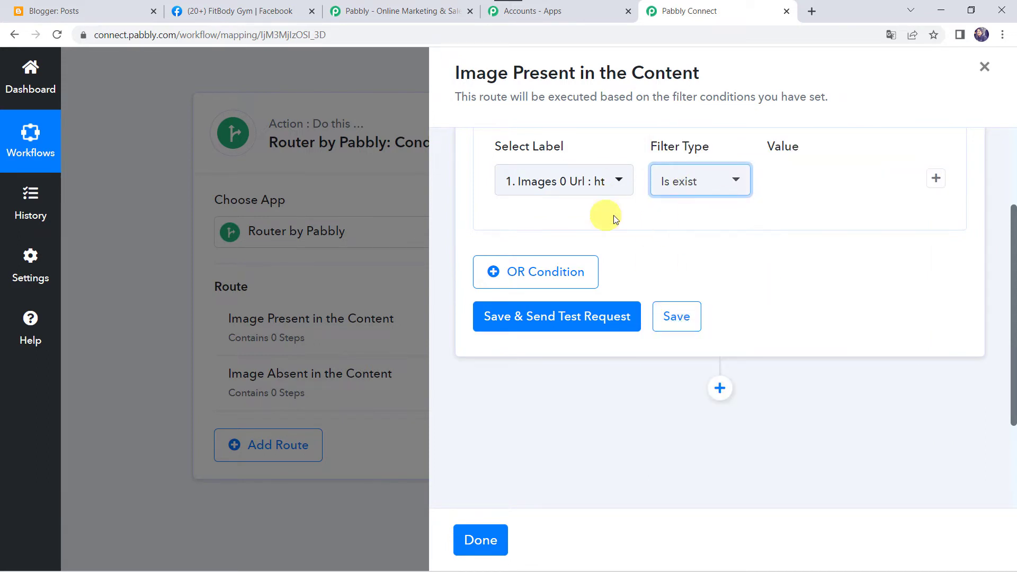
{"action": "left_click", "coordinate": [543, 321]}
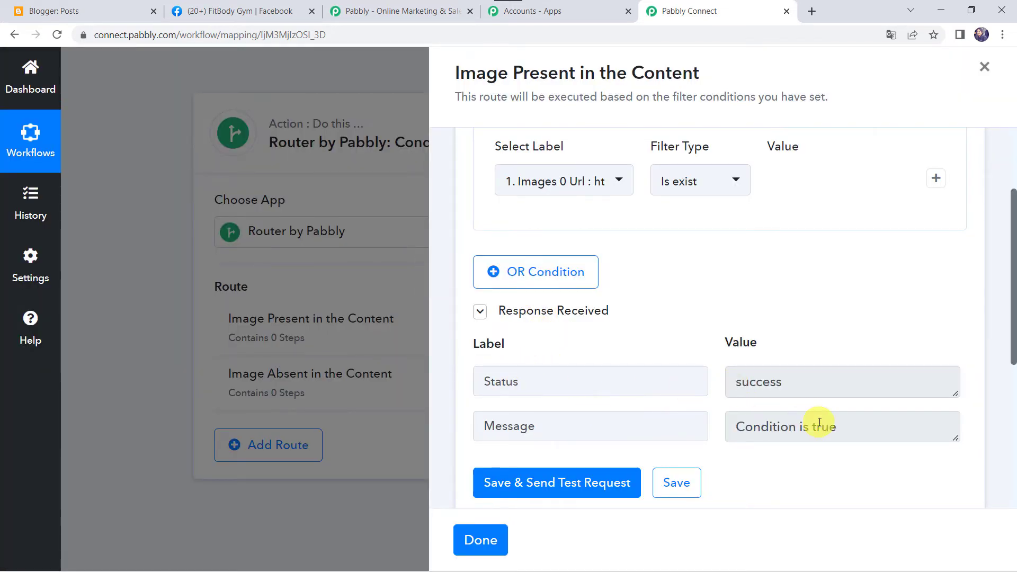
- Check the post list in Blogger, and connect the route's Facebook Pages Create Page Photo action in Pabbly Connect through a new connection
{"action": "left_click", "coordinate": [72, 7]}
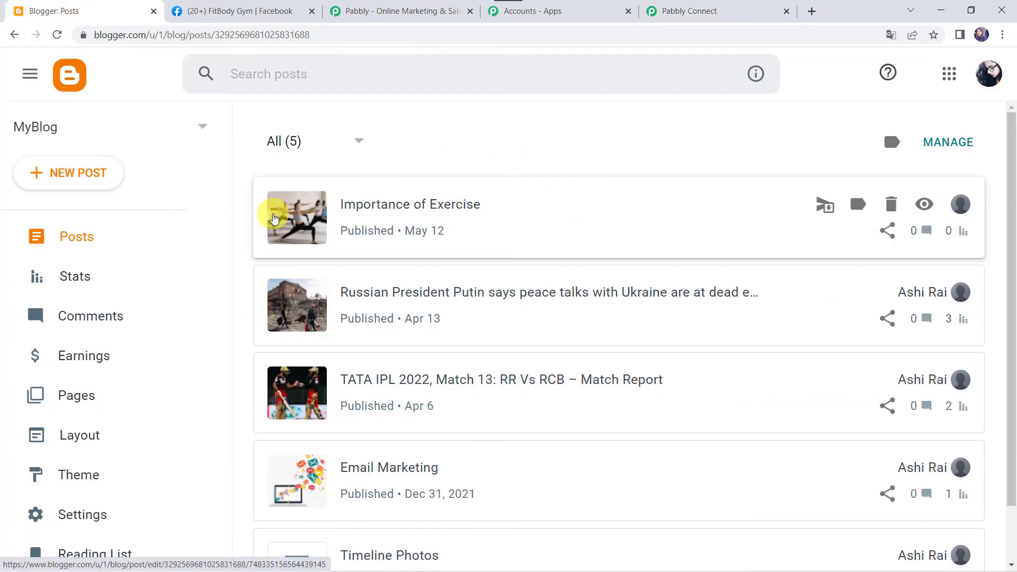
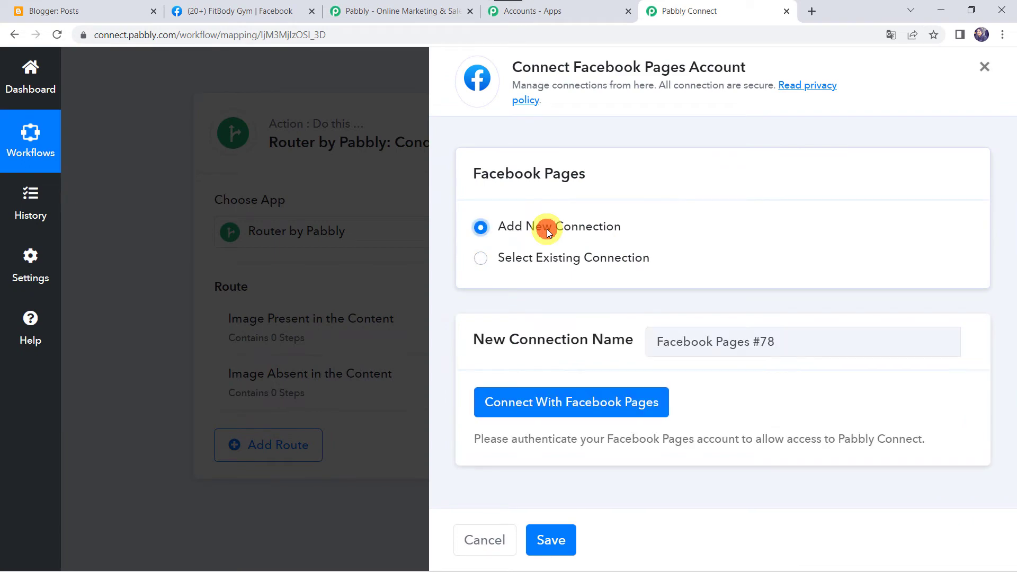
{"action": "left_click", "coordinate": [610, 406]}
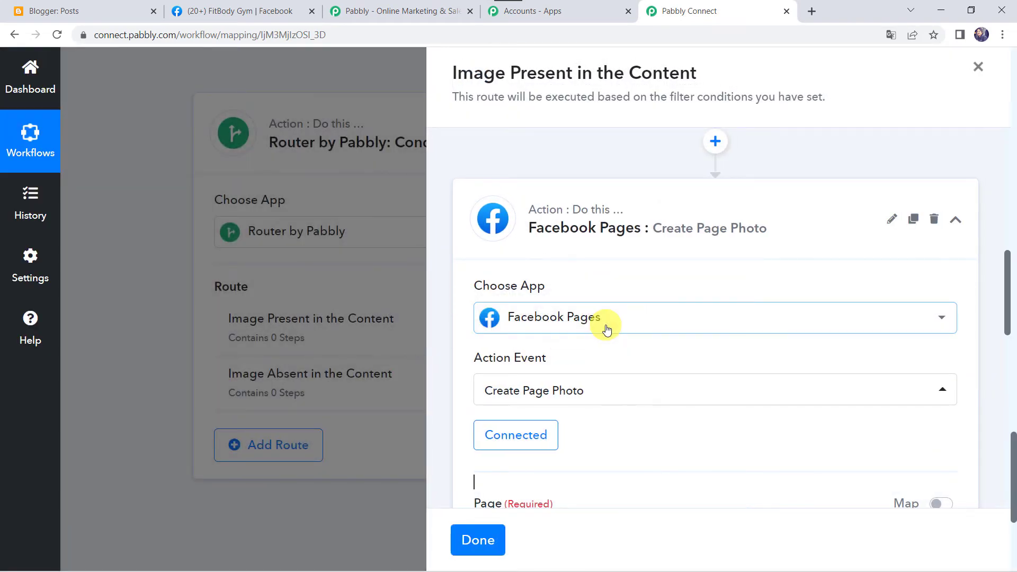
{"action": "scroll", "coordinate": [598, 219], "scroll_direction": "down", "scroll_amount": 2}
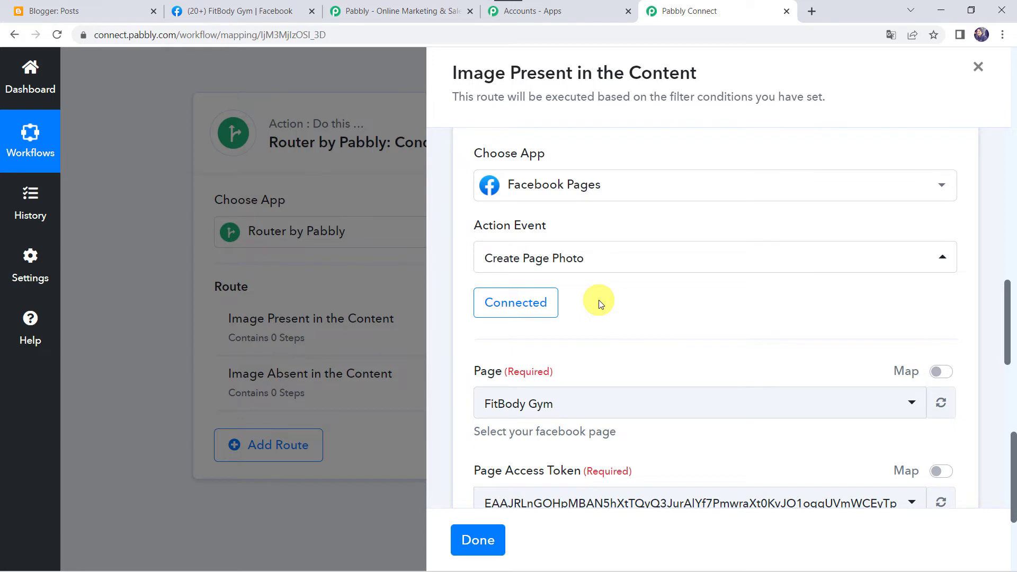
- Check the Facebook page's name in Facebook, and select FitBody Gym as the page for the photo action in Pabbly Connect
{"action": "scroll", "coordinate": [599, 300], "scroll_direction": "down", "scroll_amount": 2}
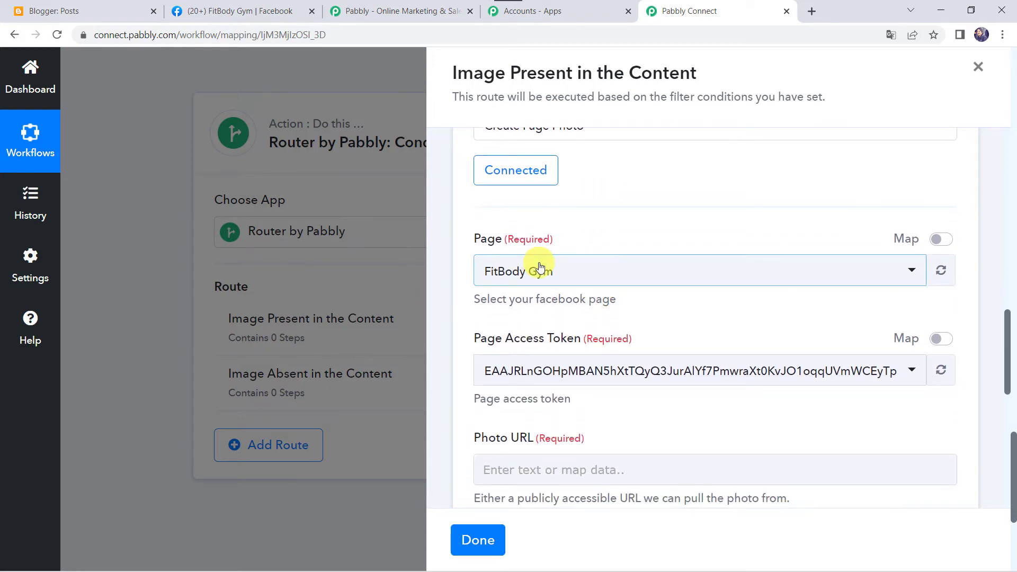
{"action": "left_click", "coordinate": [264, 16]}
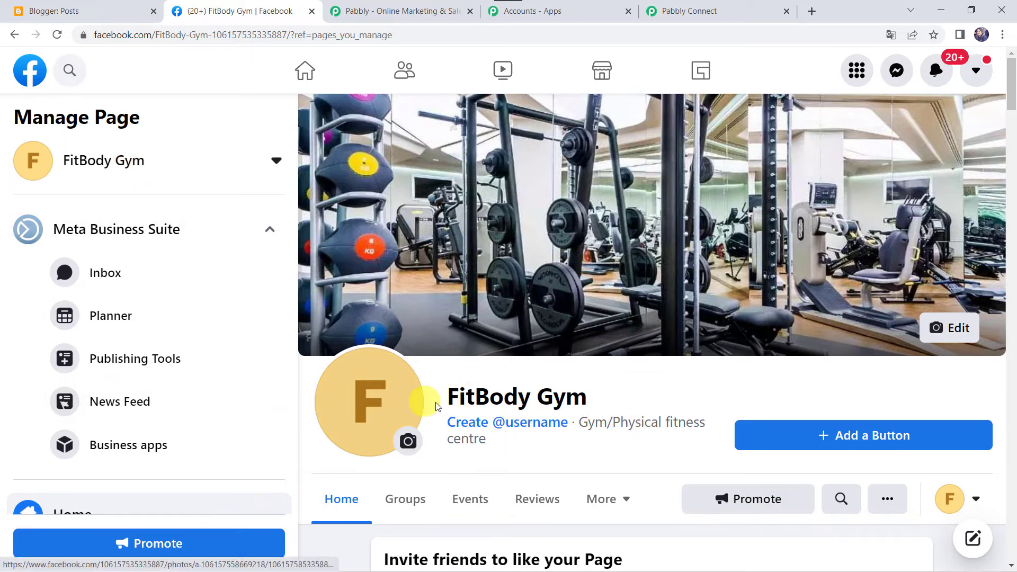
{"action": "left_click", "coordinate": [699, 11]}
{"action": "left_click", "coordinate": [595, 281]}
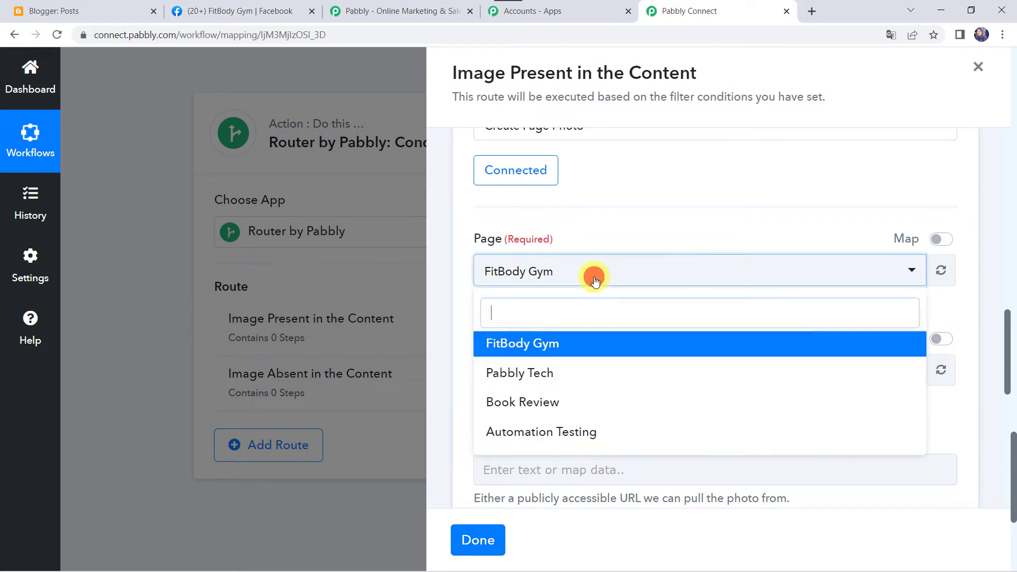
{"action": "left_click", "coordinate": [542, 345]}
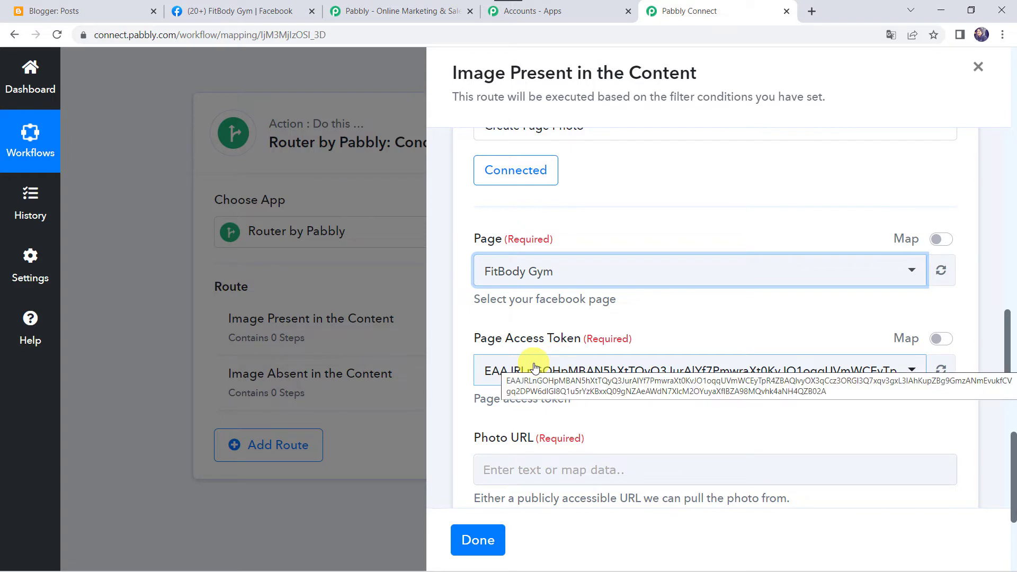
- Map the Photo URL to Images 0 Url from the Google Blogger: New Post Added step
{"action": "scroll", "coordinate": [530, 371], "scroll_direction": "down", "scroll_amount": 1}
{"action": "scroll", "coordinate": [523, 390], "scroll_direction": "down", "scroll_amount": 1}
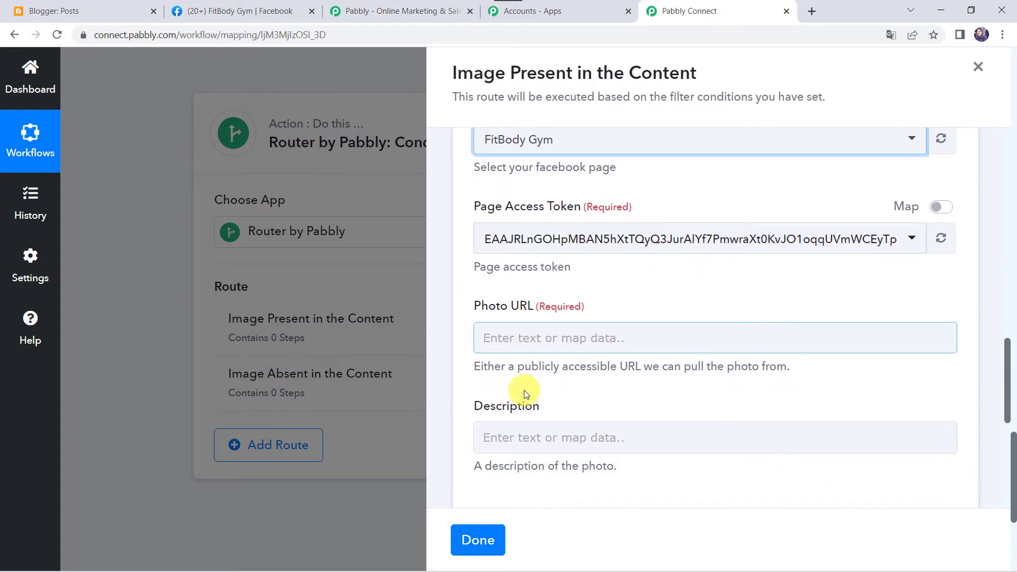
{"action": "left_click", "coordinate": [511, 334]}
{"action": "scroll", "coordinate": [524, 334], "scroll_direction": "down", "scroll_amount": 2}
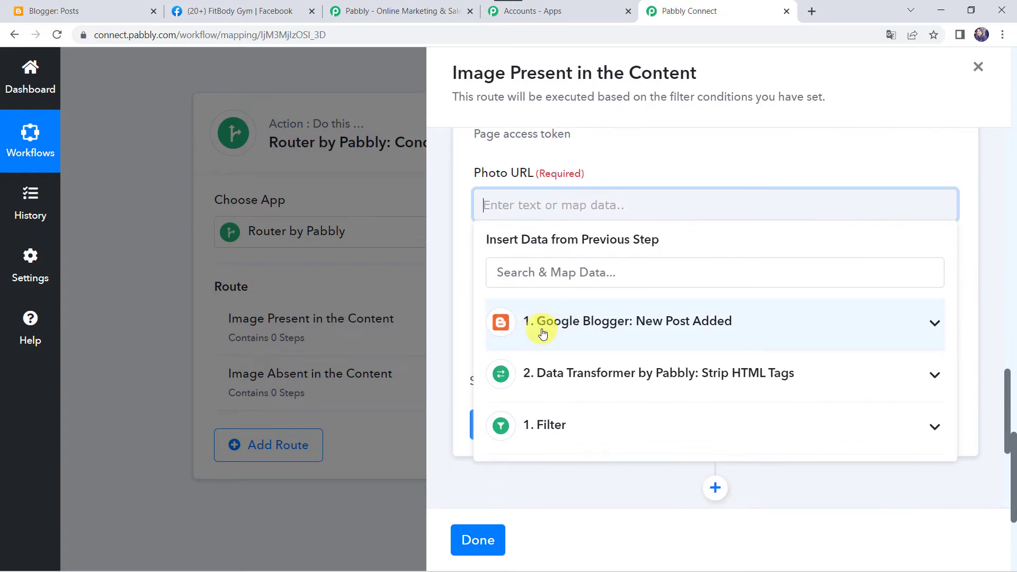
{"action": "left_click", "coordinate": [543, 333]}
{"action": "scroll", "coordinate": [560, 425], "scroll_direction": "down", "scroll_amount": 2}
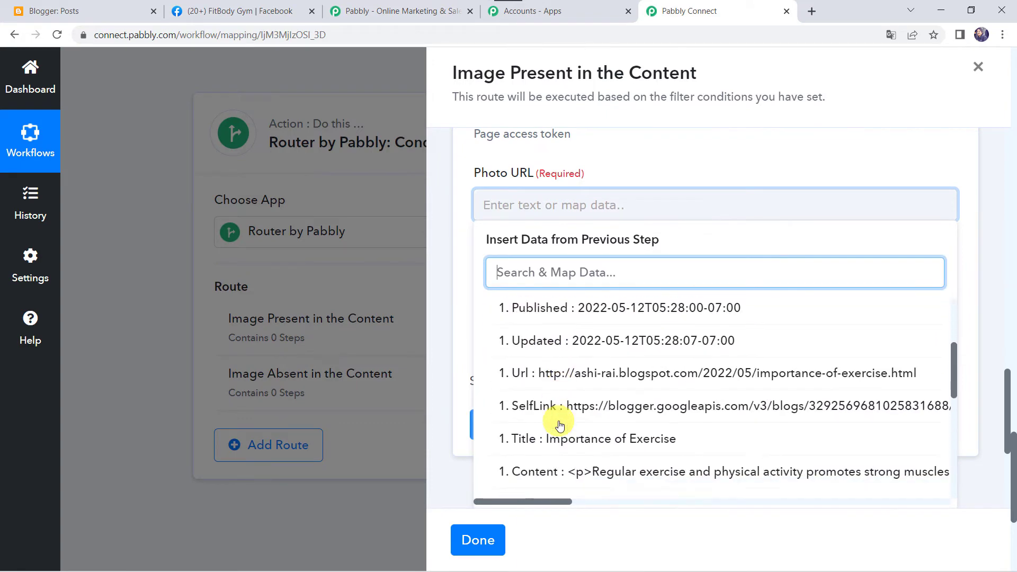
{"action": "scroll", "coordinate": [561, 426], "scroll_direction": "down", "scroll_amount": 2}
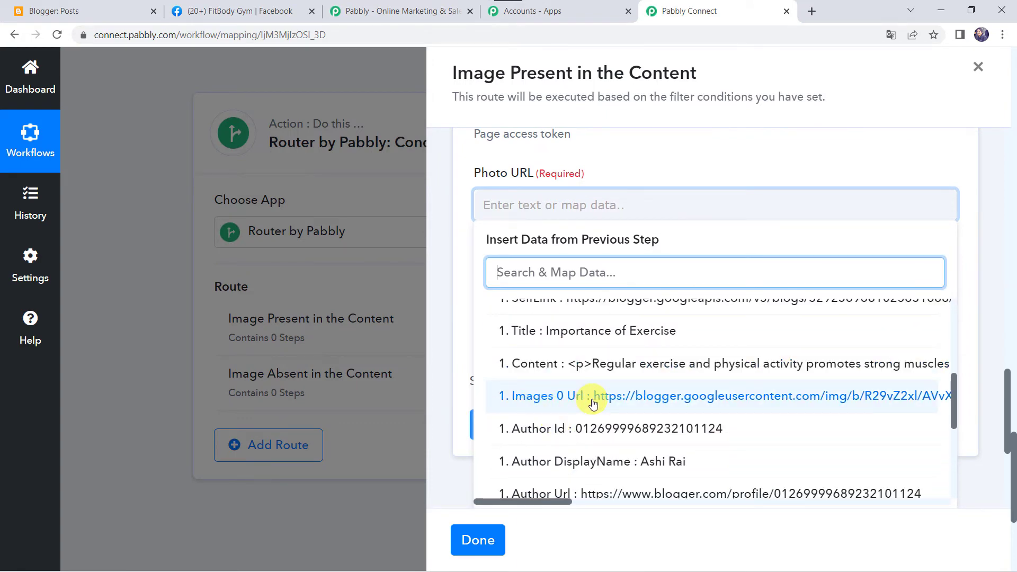
{"action": "left_click", "coordinate": [593, 397]}
{"action": "left_click", "coordinate": [677, 152]}
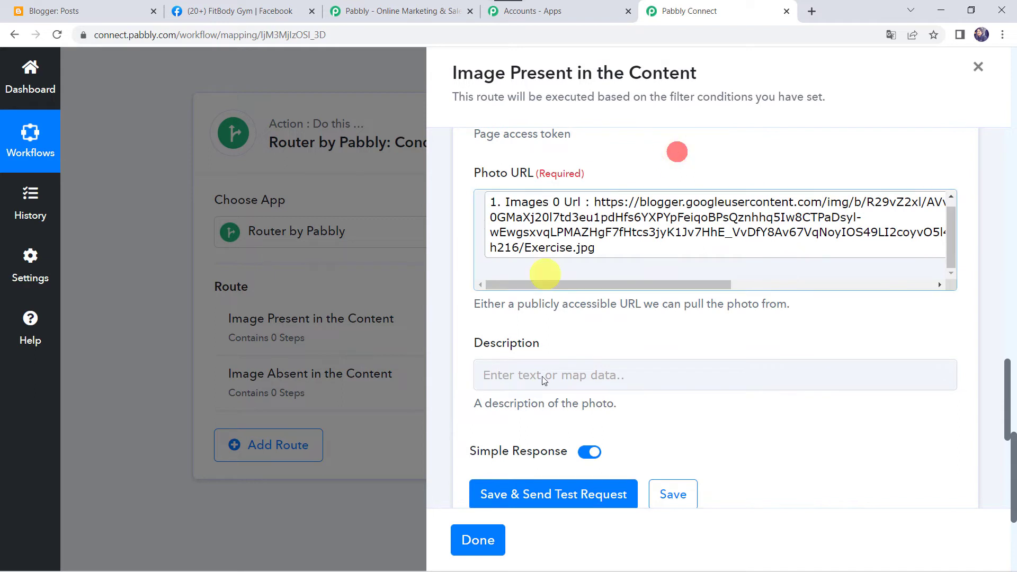
- Map the photo's Description to the Blogger post's Title, with the post's Url on a new line below it
{"action": "scroll", "coordinate": [545, 384], "scroll_direction": "down", "scroll_amount": 2}
{"action": "left_click", "coordinate": [518, 242]}
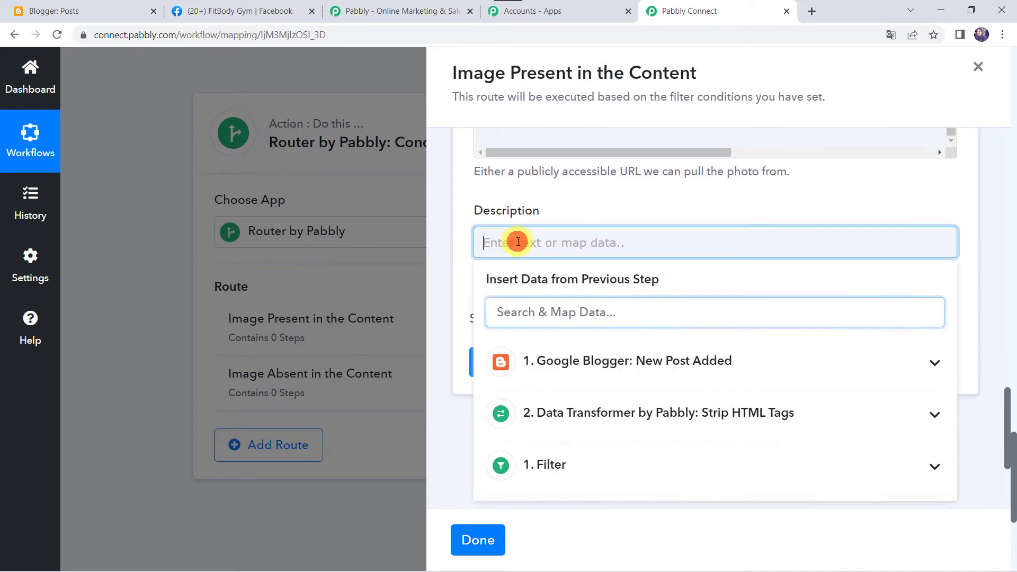
{"action": "left_click", "coordinate": [567, 358]}
{"action": "scroll", "coordinate": [575, 395], "scroll_direction": "down", "scroll_amount": 4}
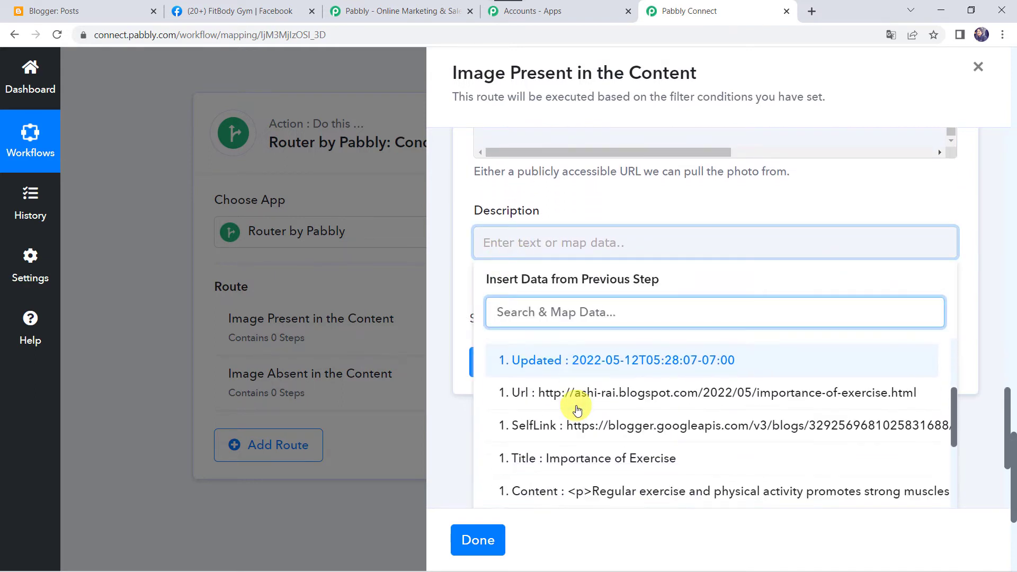
{"action": "scroll", "coordinate": [566, 424], "scroll_direction": "down", "scroll_amount": 1}
{"action": "left_click", "coordinate": [553, 438]}
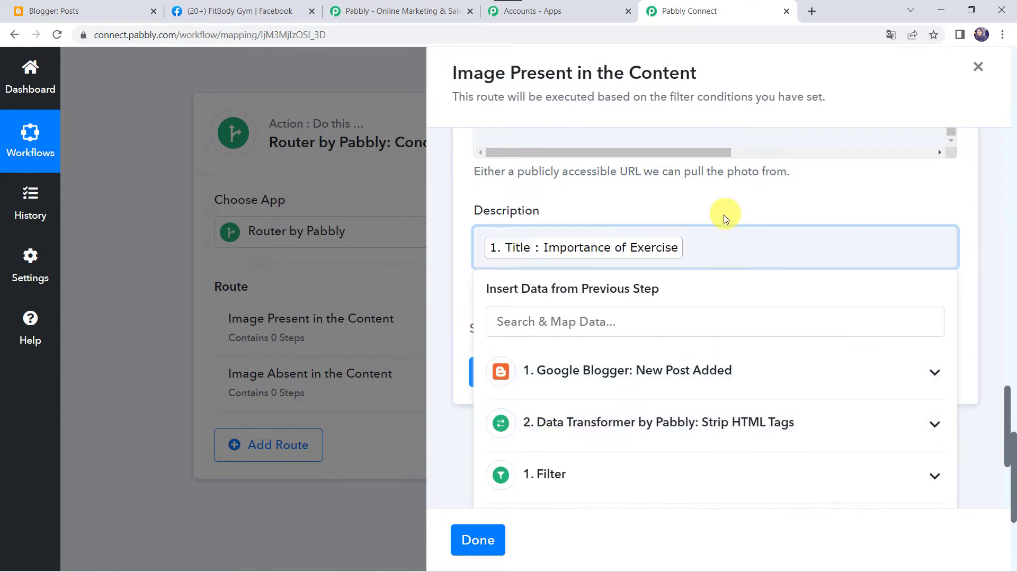
{"action": "key", "text": "Return"}
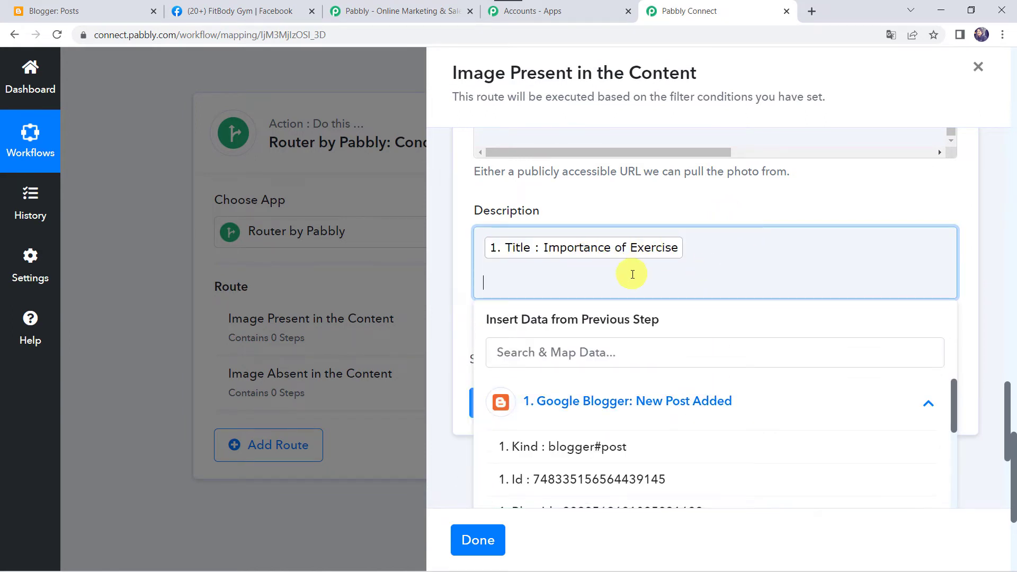
{"action": "scroll", "coordinate": [569, 222], "scroll_direction": "down", "scroll_amount": 3}
{"action": "scroll", "coordinate": [543, 395], "scroll_direction": "down", "scroll_amount": 2}
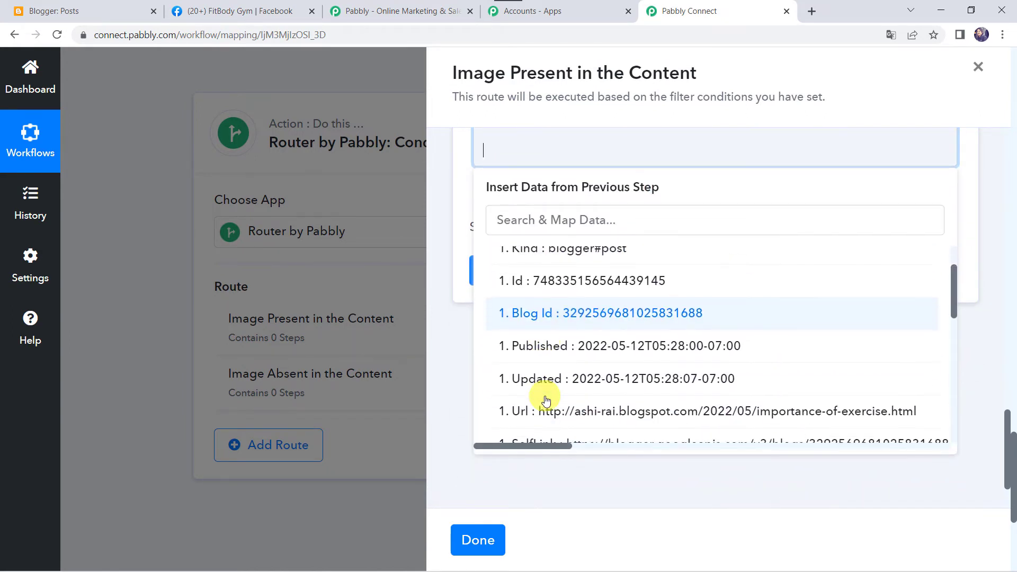
{"action": "left_click", "coordinate": [546, 406]}
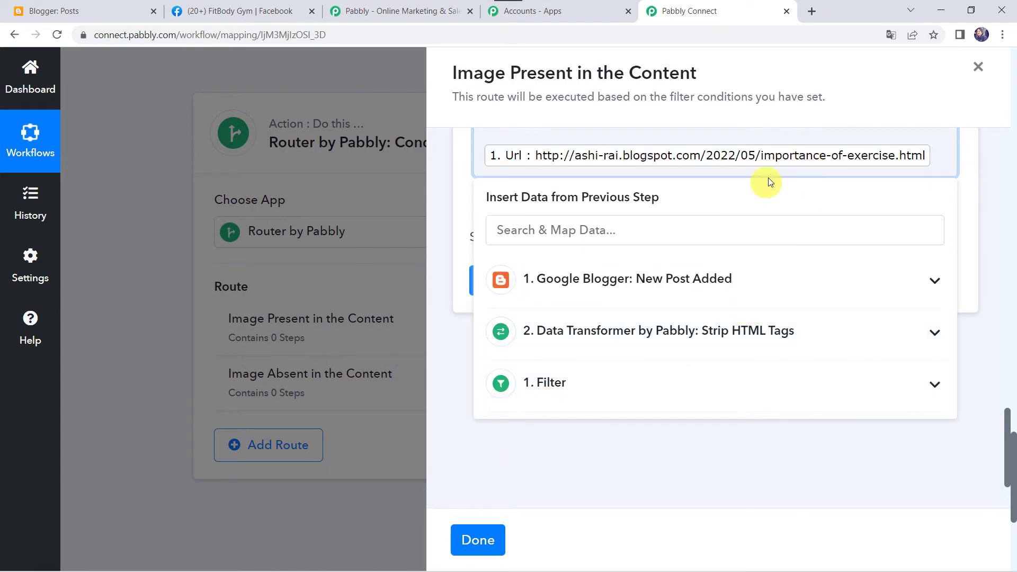
{"action": "left_click", "coordinate": [783, 137]}
{"action": "left_click", "coordinate": [467, 199]}
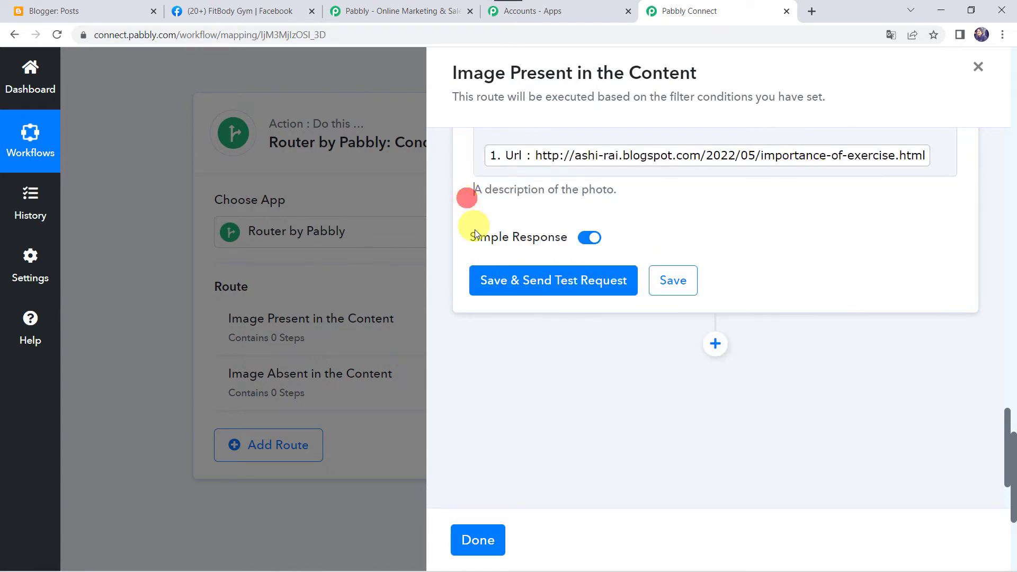
- Review the mapped Photo URL and Description, and save the photo action with a test request
{"action": "scroll", "coordinate": [474, 222], "scroll_direction": "up", "scroll_amount": 5}
{"action": "scroll", "coordinate": [597, 282], "scroll_direction": "up", "scroll_amount": 1}
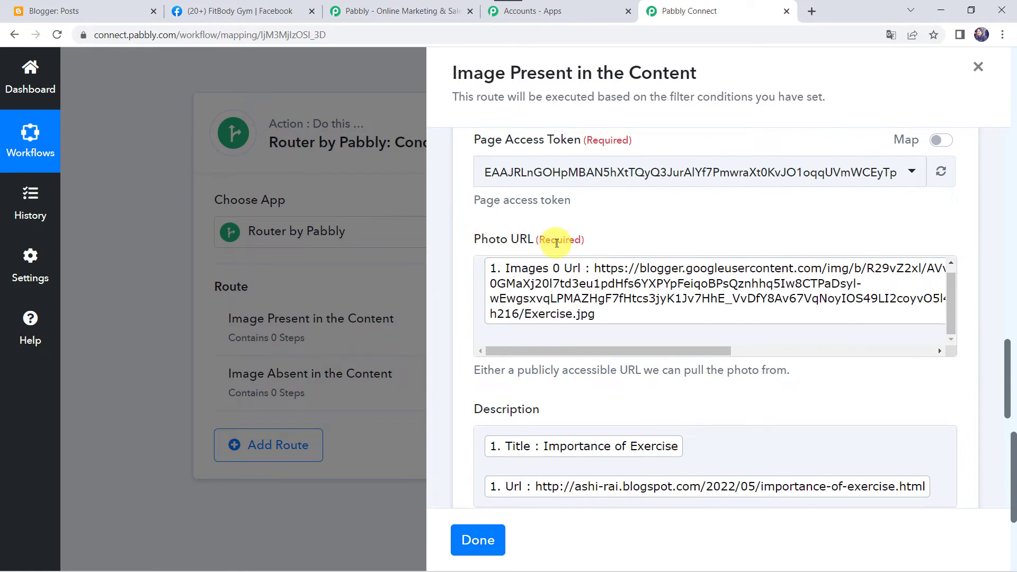
{"action": "left_click", "coordinate": [540, 305]}
{"action": "scroll", "coordinate": [598, 324], "scroll_direction": "down", "scroll_amount": 1}
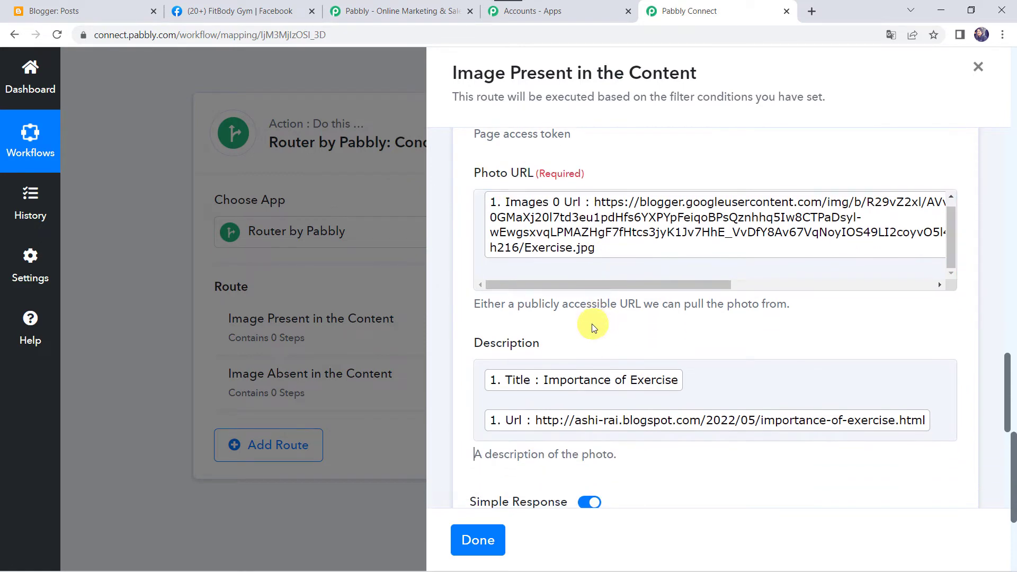
{"action": "left_click", "coordinate": [513, 378]}
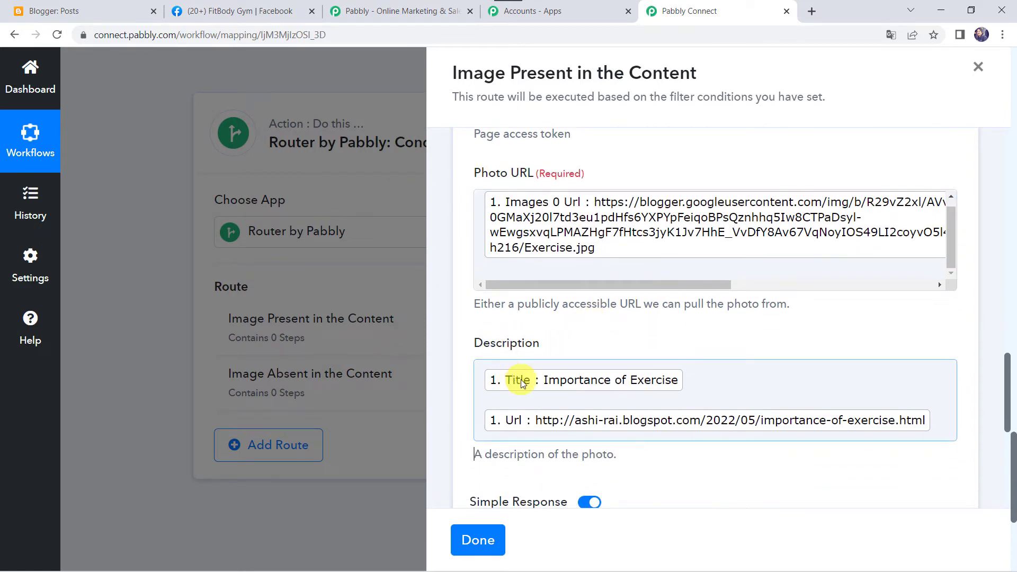
{"action": "left_click", "coordinate": [777, 342]}
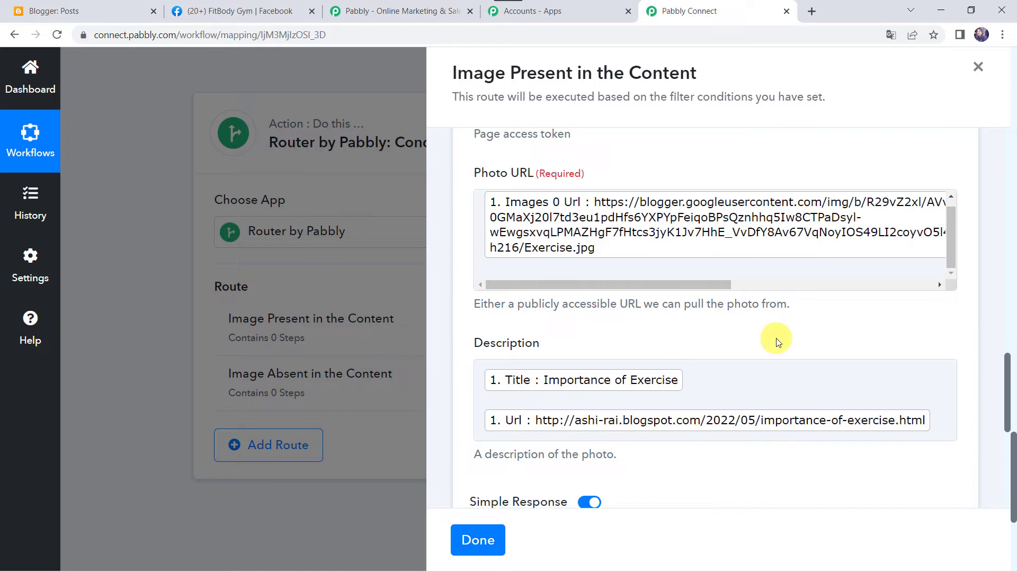
{"action": "scroll", "coordinate": [777, 338], "scroll_direction": "down", "scroll_amount": 3}
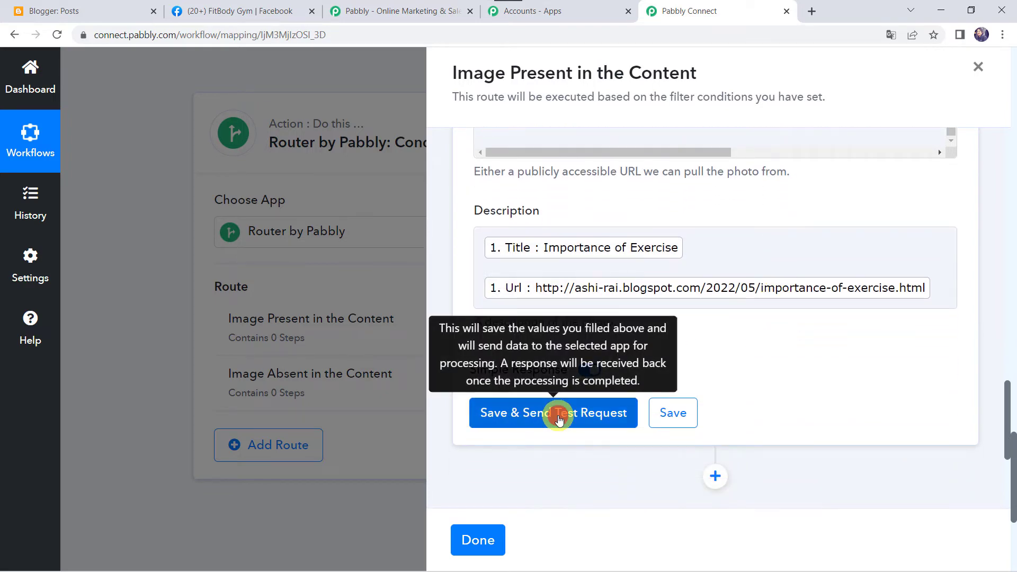
{"action": "left_click", "coordinate": [559, 419]}
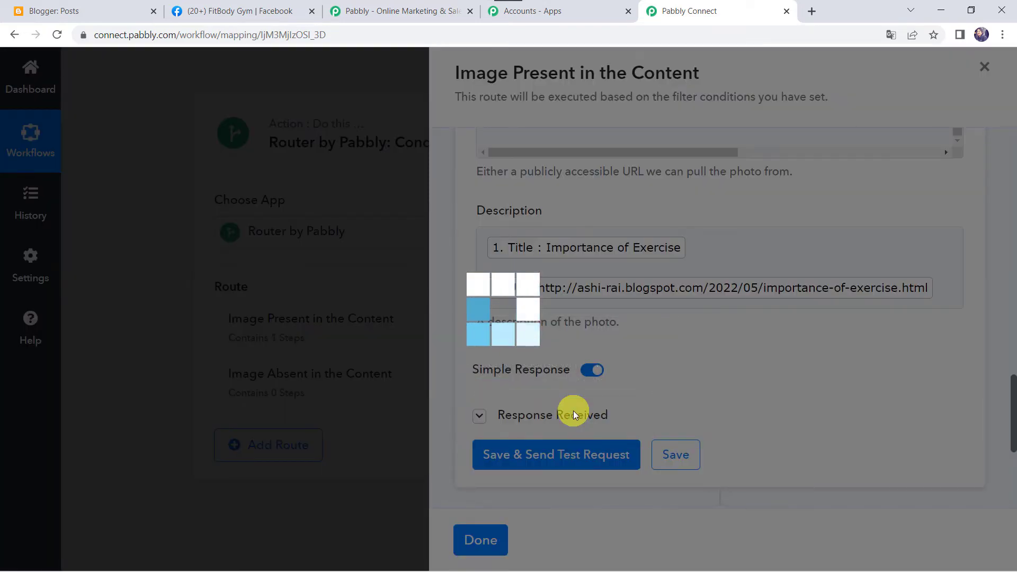
{"action": "scroll", "coordinate": [573, 415], "scroll_direction": "down", "scroll_amount": 3}
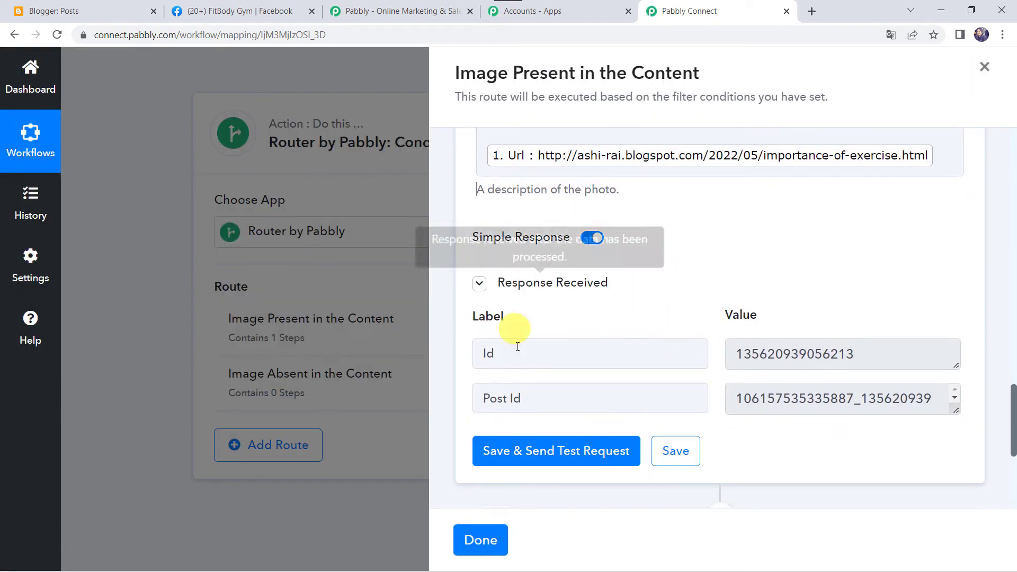
{"action": "mouse_move", "coordinate": [538, 283]}
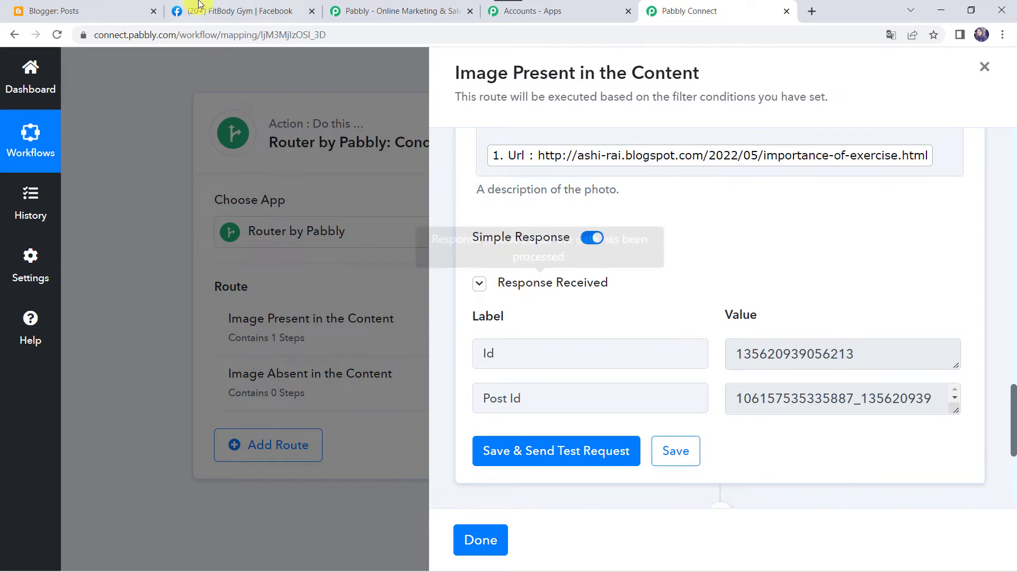
- Reload the FitBody Gym page in Facebook, examine the newly published post's title and image, and open its blog link
{"action": "left_click", "coordinate": [231, 8]}
{"action": "left_click", "coordinate": [67, 35]}
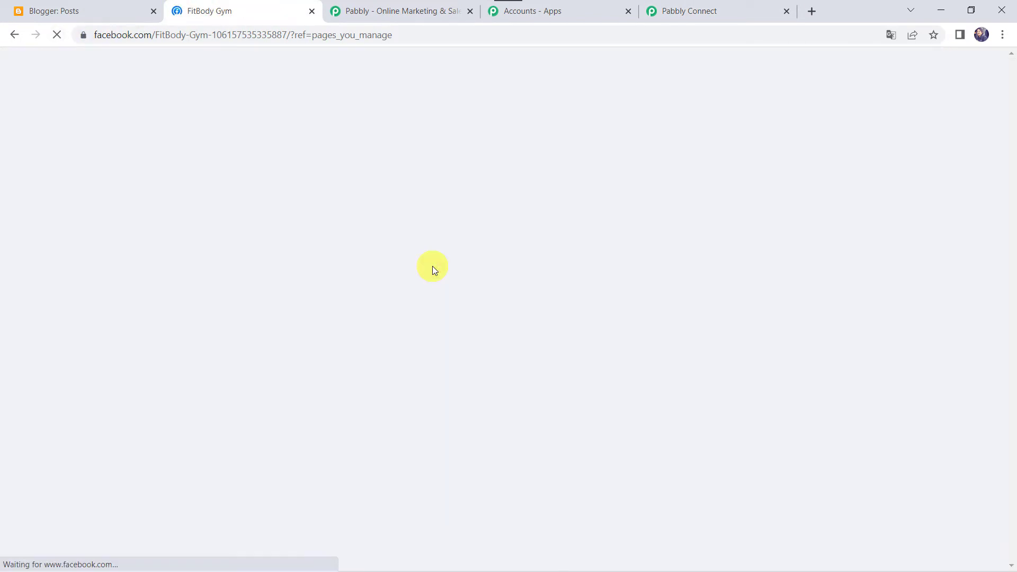
{"action": "scroll", "coordinate": [516, 342], "scroll_direction": "down", "scroll_amount": 6}
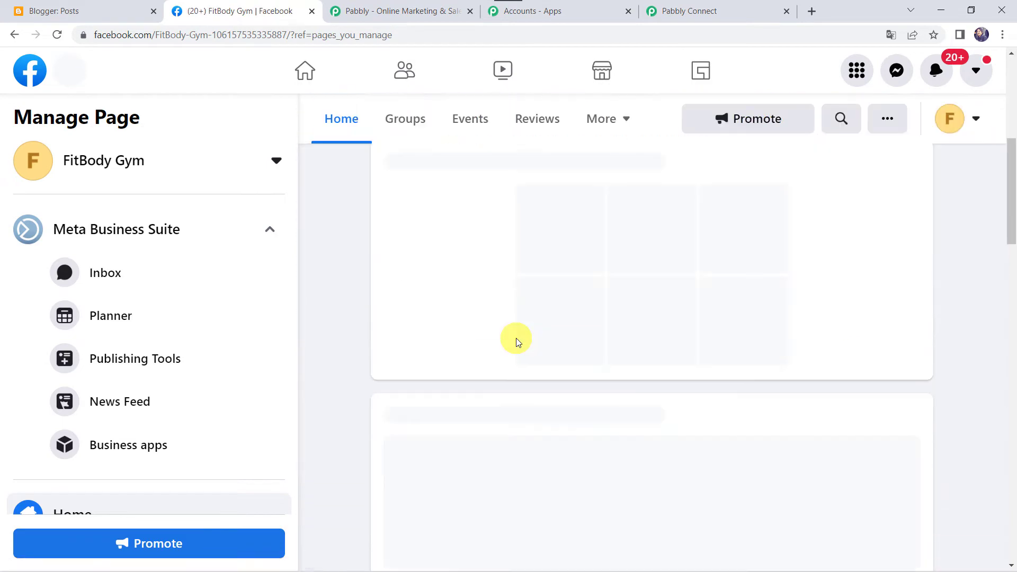
{"action": "scroll", "coordinate": [517, 342], "scroll_direction": "down", "scroll_amount": 5}
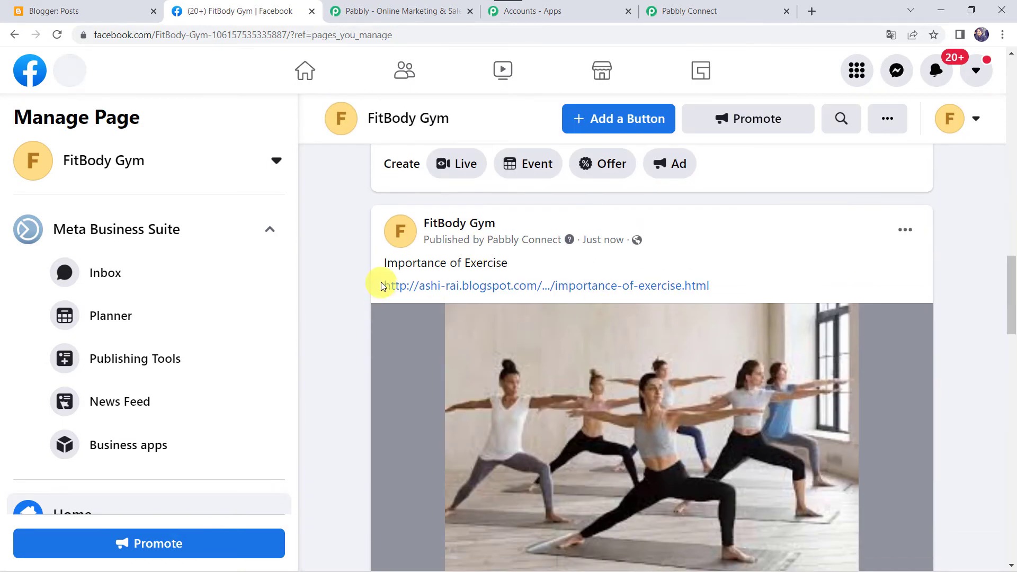
{"action": "left_click_drag", "start_coordinate": [380, 264], "coordinate": [506, 265]}
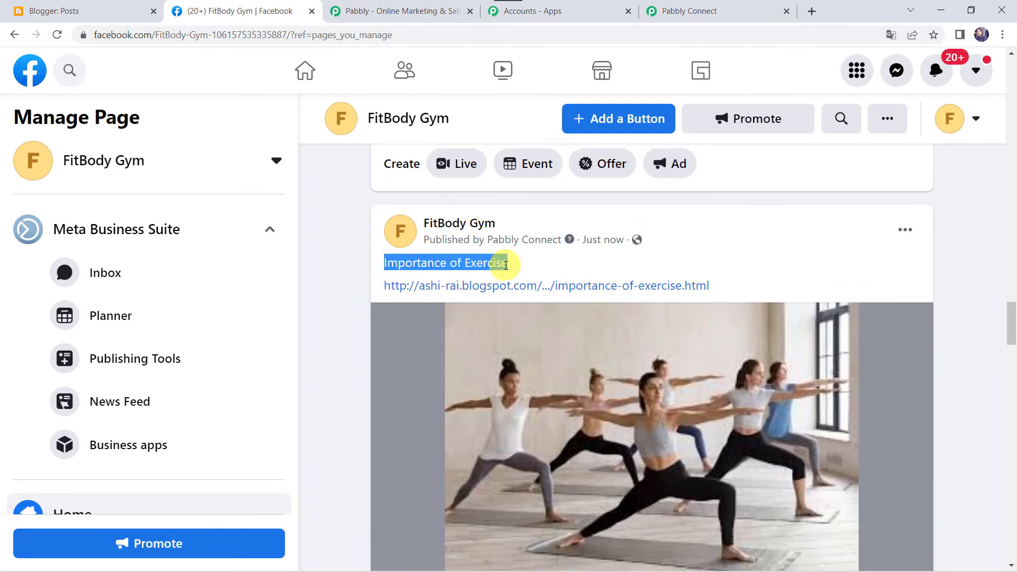
{"action": "scroll", "coordinate": [397, 322], "scroll_direction": "down", "scroll_amount": 3}
{"action": "scroll", "coordinate": [544, 326], "scroll_direction": "up", "scroll_amount": 3}
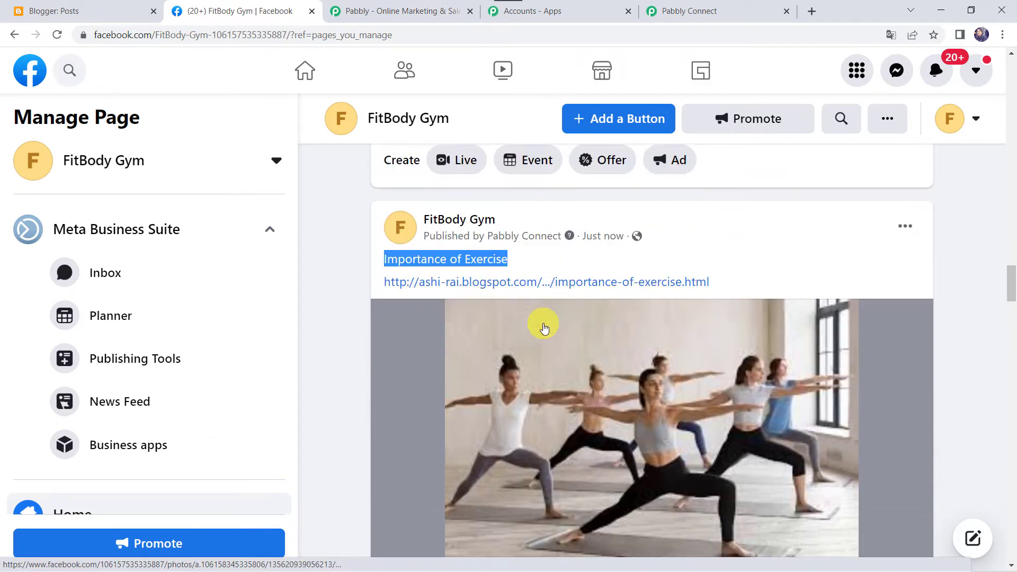
{"action": "left_click", "coordinate": [421, 286]}
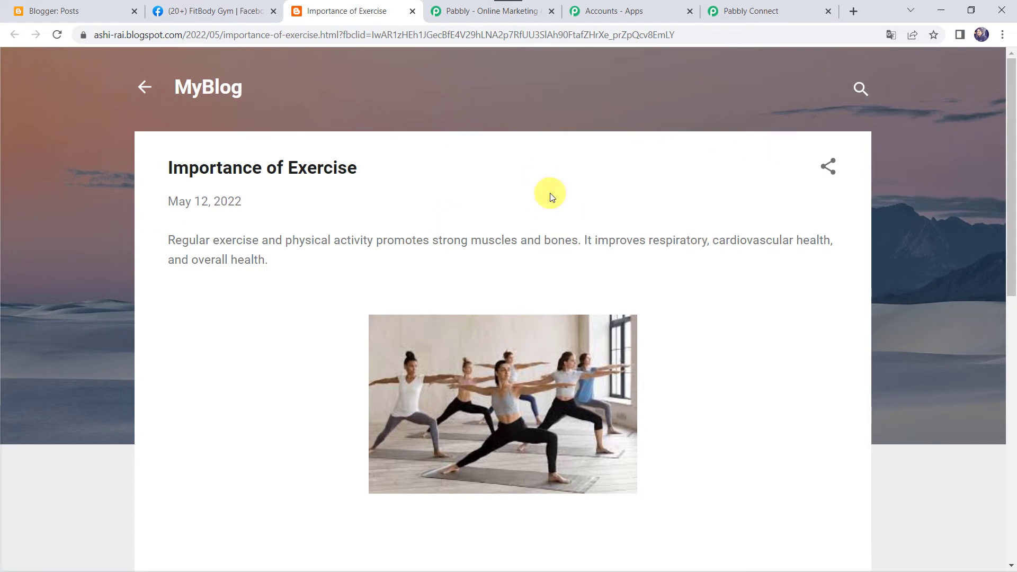
- Switch back to Pabbly Connect, finish the Image Present in the Content route, and open the Image Absent in the Content route's setup
{"action": "left_click", "coordinate": [788, 9]}
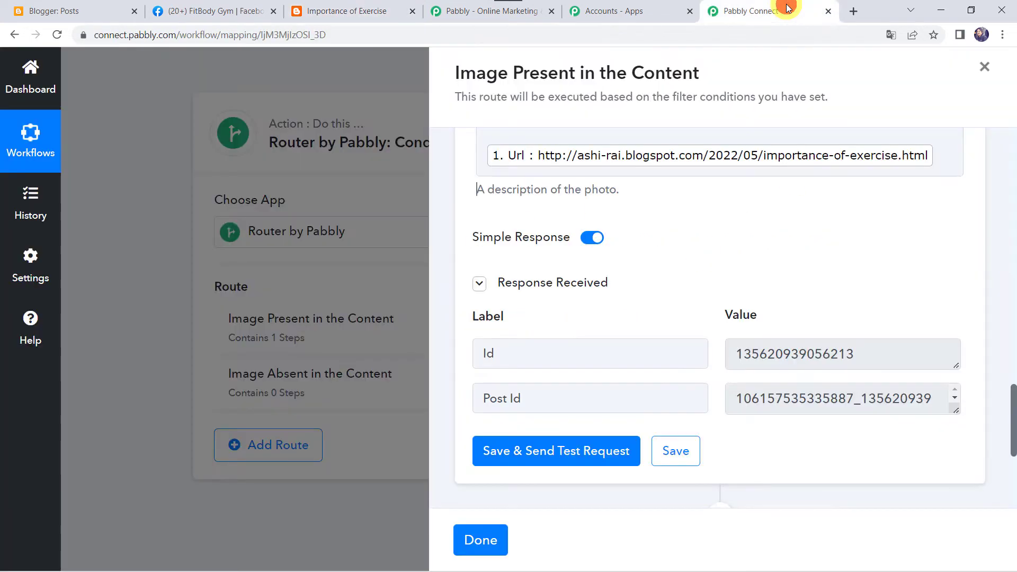
{"action": "left_click", "coordinate": [481, 540]}
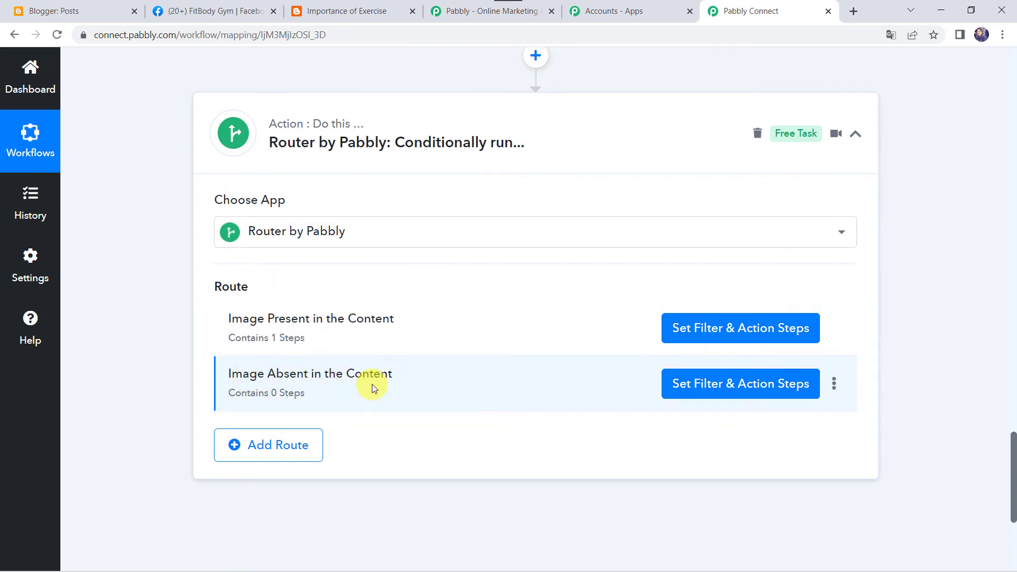
{"action": "left_click", "coordinate": [740, 394]}
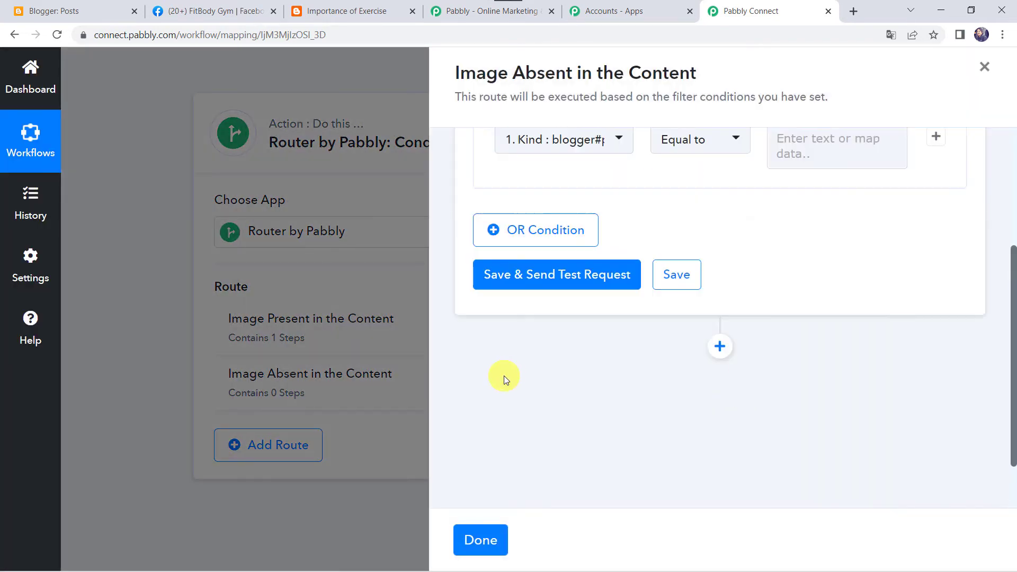
- Set the Image Absent route's filter label to Images 0 Url from the Google Blogger: New Post Added step
{"action": "scroll", "coordinate": [573, 318], "scroll_direction": "up", "scroll_amount": 4}
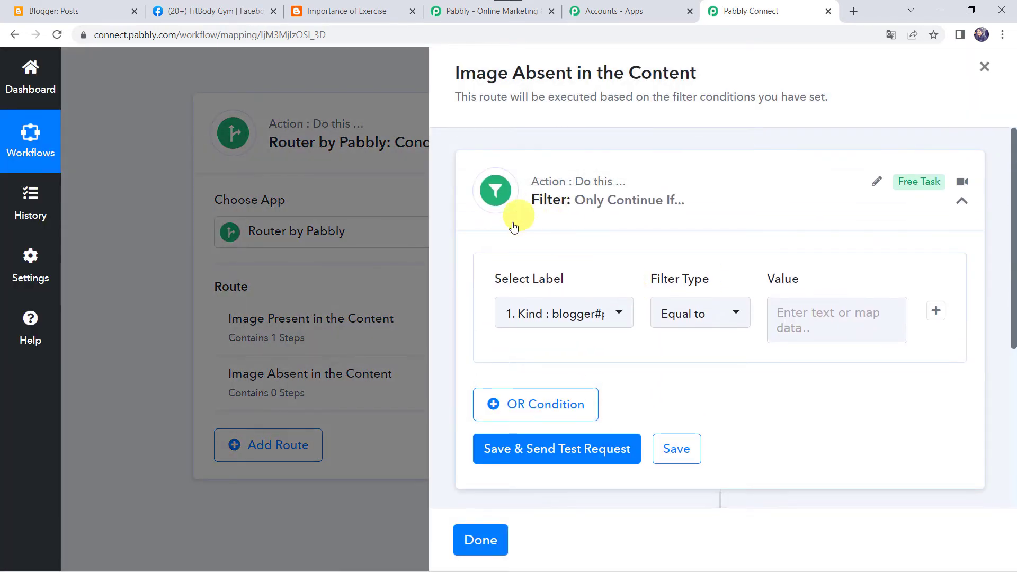
{"action": "left_click", "coordinate": [542, 316]}
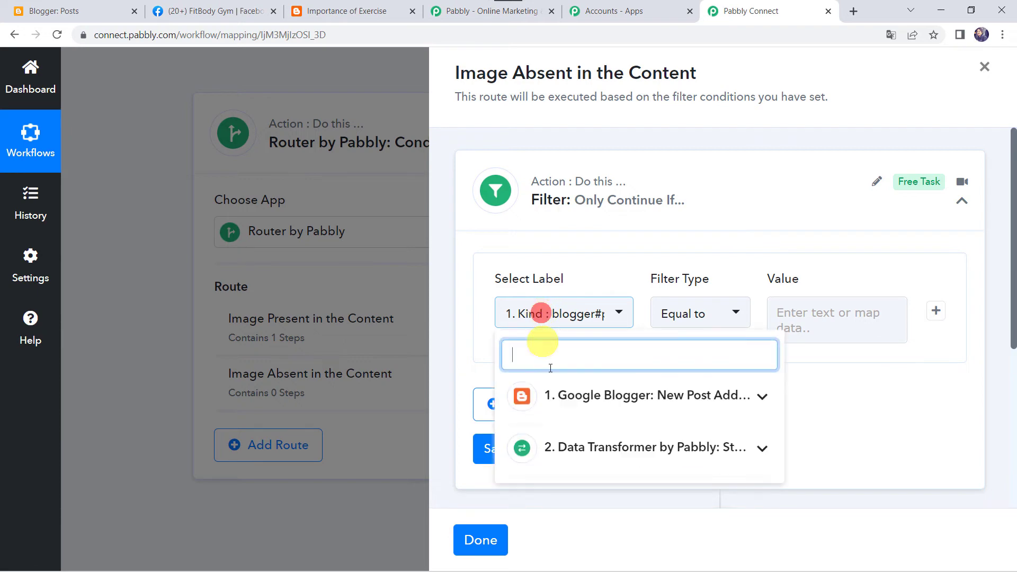
{"action": "left_click", "coordinate": [580, 393]}
{"action": "scroll", "coordinate": [580, 400], "scroll_direction": "down", "scroll_amount": 3}
{"action": "scroll", "coordinate": [580, 400], "scroll_direction": "down", "scroll_amount": 2}
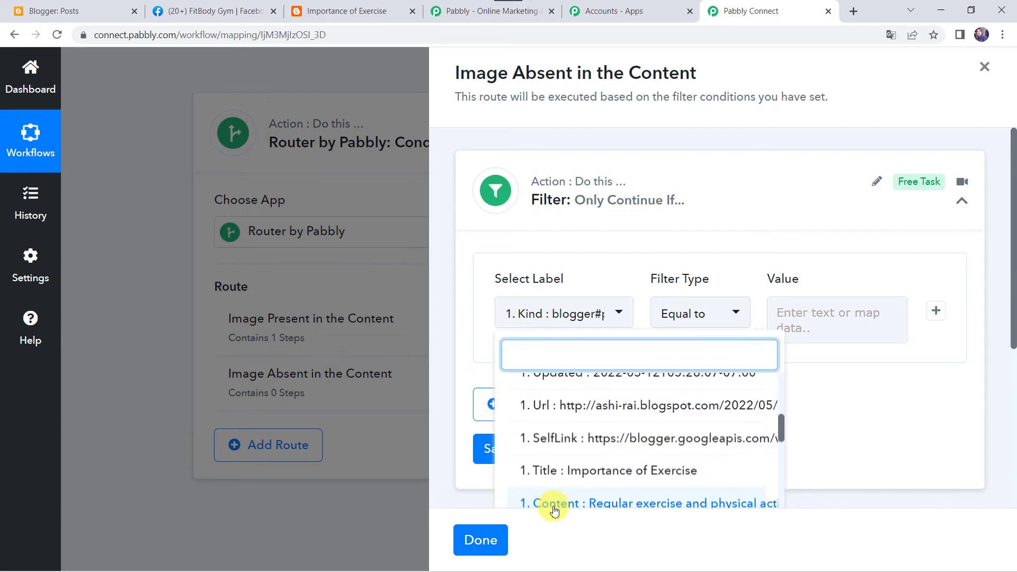
{"action": "scroll", "coordinate": [573, 456], "scroll_direction": "down", "scroll_amount": 4}
{"action": "left_click", "coordinate": [556, 410]}
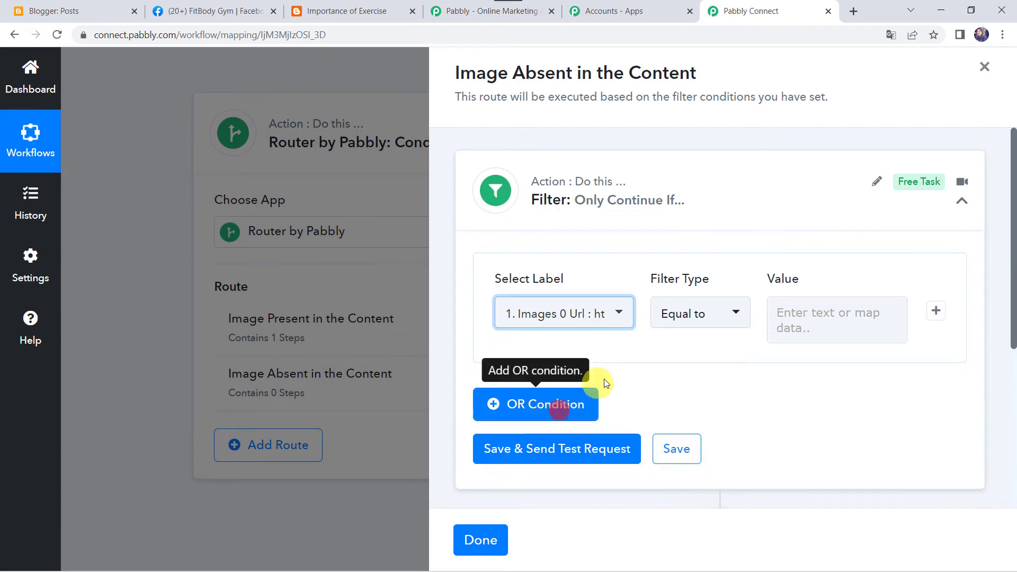
- Set the filter type to Does not exist, and save the filter with a test request
{"action": "left_click", "coordinate": [678, 318]}
{"action": "scroll", "coordinate": [710, 263], "scroll_direction": "down", "scroll_amount": 3}
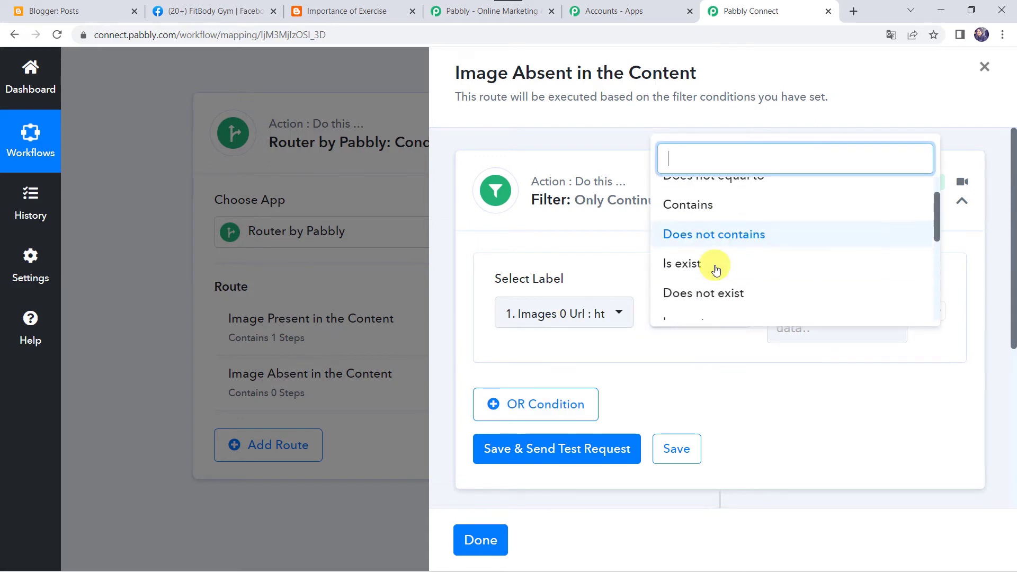
{"action": "left_click", "coordinate": [677, 268]}
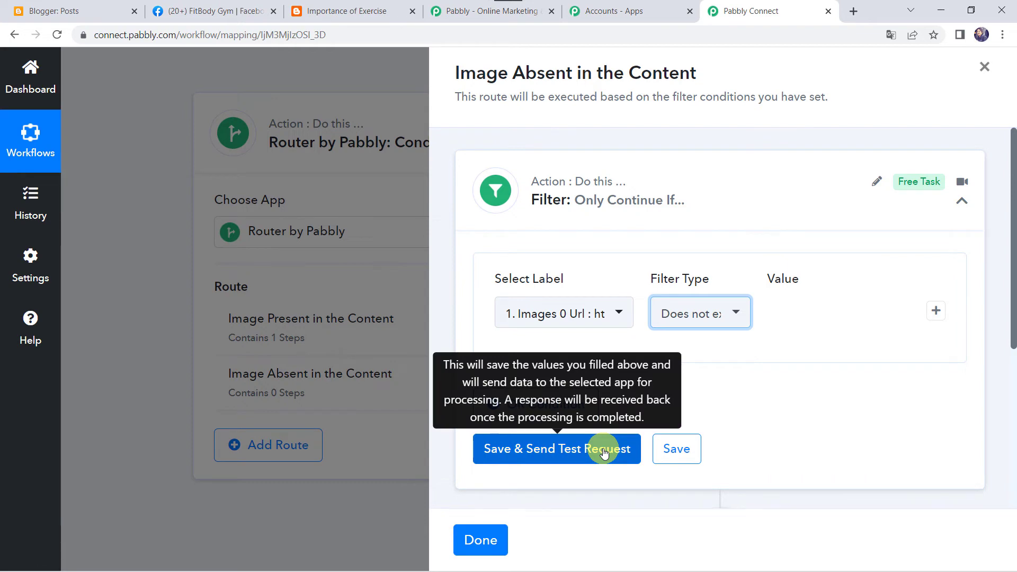
{"action": "left_click", "coordinate": [541, 451]}
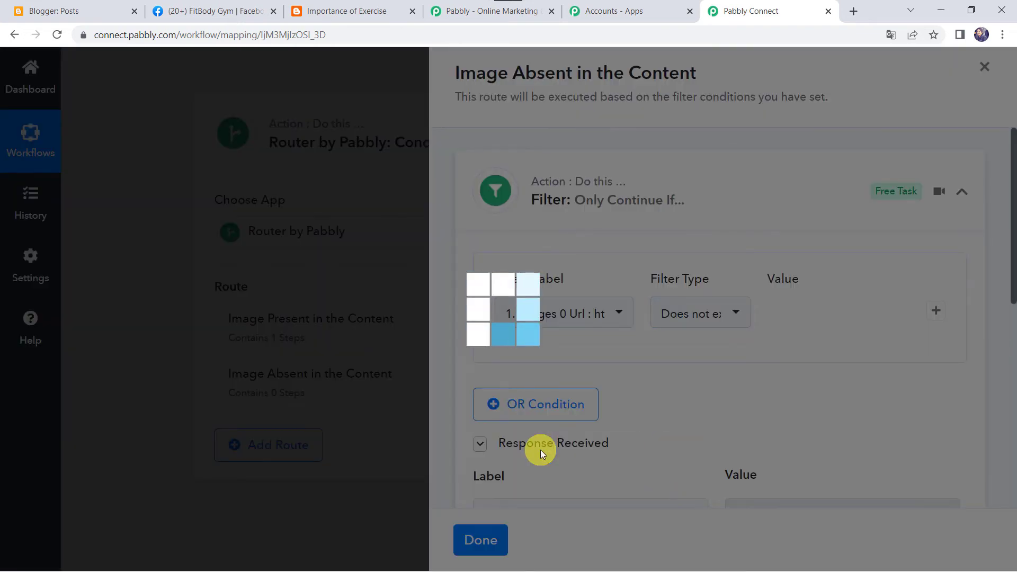
{"action": "scroll", "coordinate": [689, 399], "scroll_direction": "down", "scroll_amount": 3}
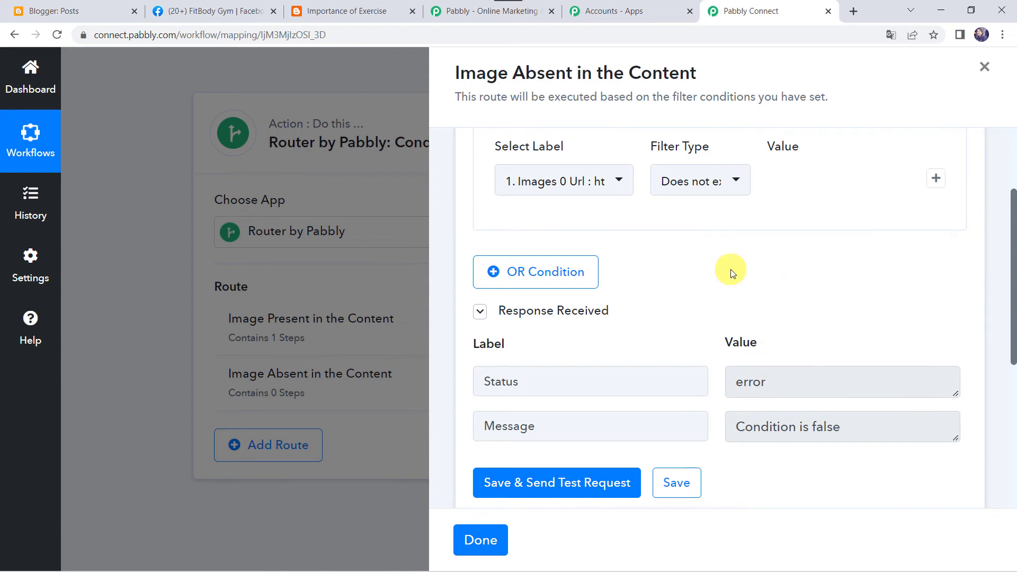
{"action": "scroll", "coordinate": [733, 274], "scroll_direction": "down", "scroll_amount": 3}
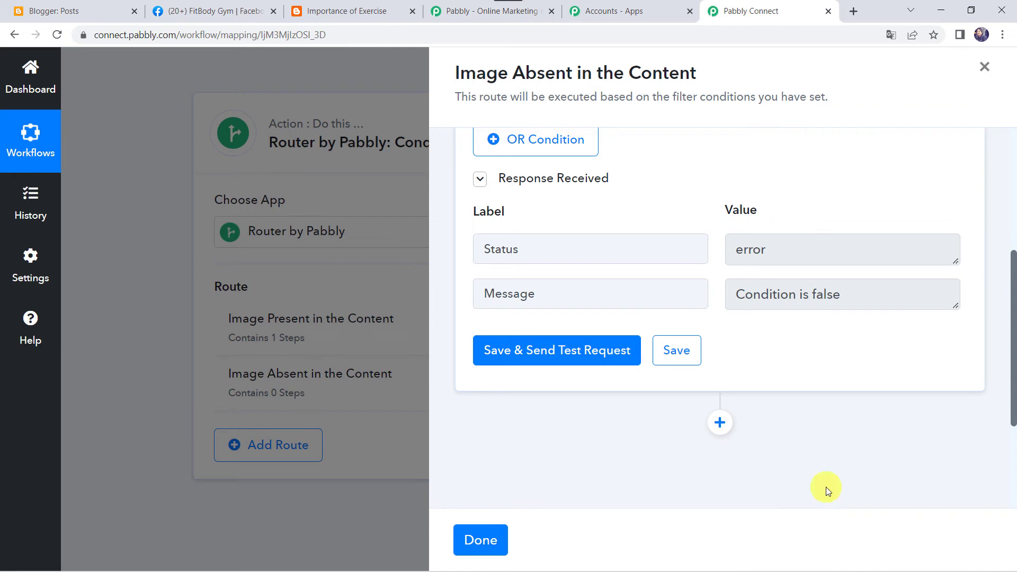
- Add an action step below the filter using the Facebook Pages app
{"action": "left_click", "coordinate": [719, 424]}
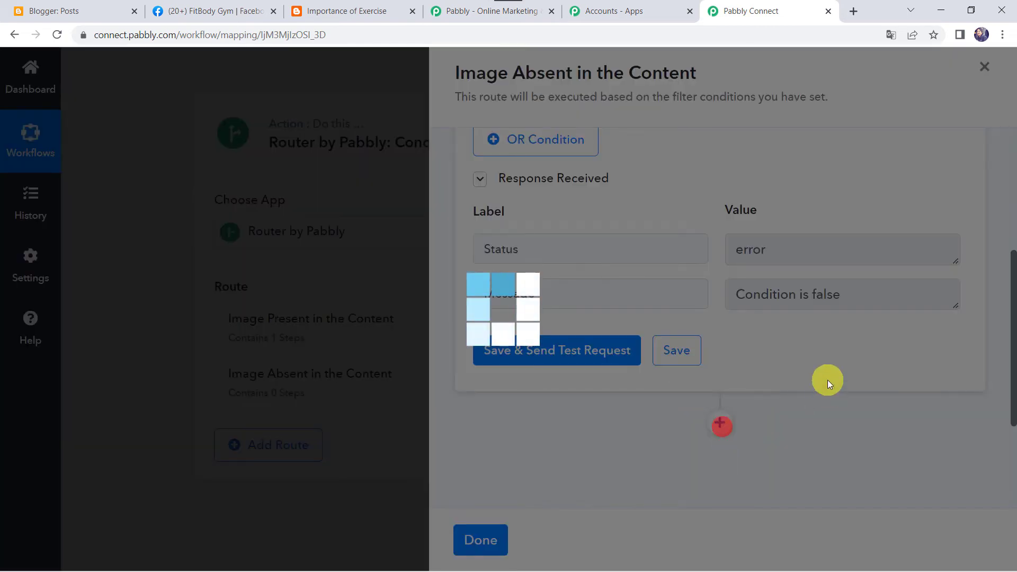
{"action": "scroll", "coordinate": [783, 368], "scroll_direction": "down", "scroll_amount": 2}
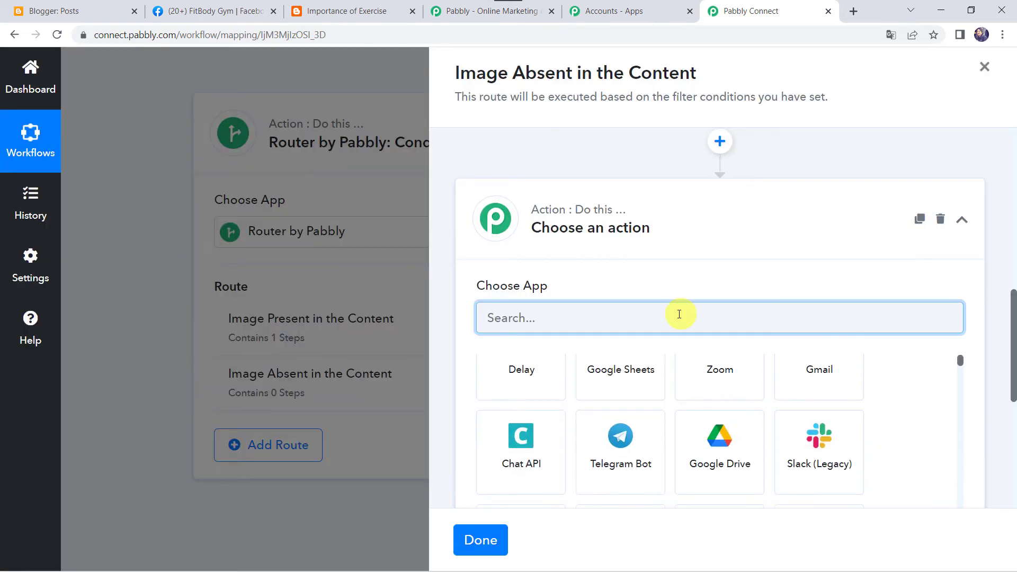
{"action": "left_click", "coordinate": [678, 314]}
{"action": "type", "text": "Face"}
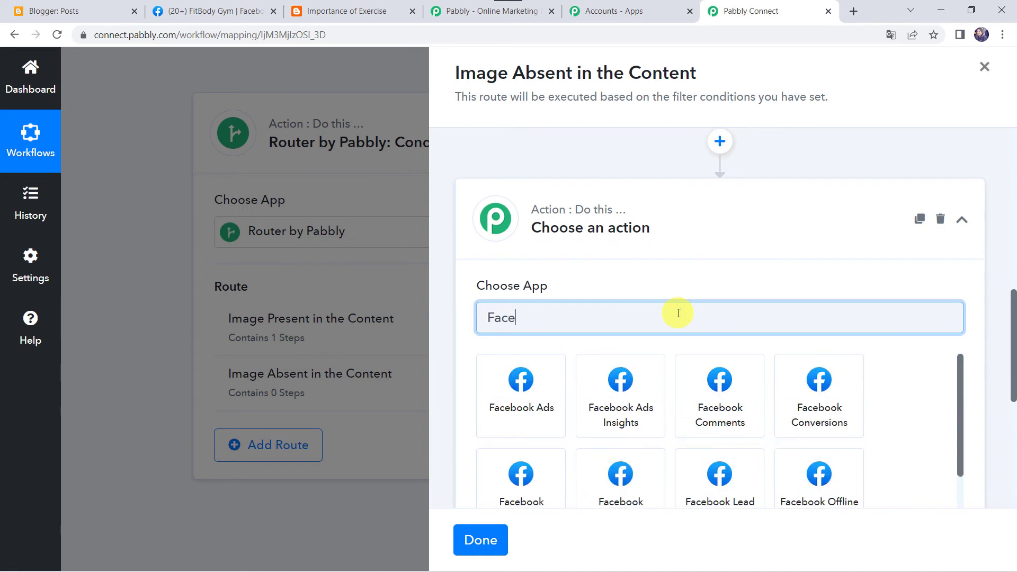
{"action": "type", "text": "book p"}
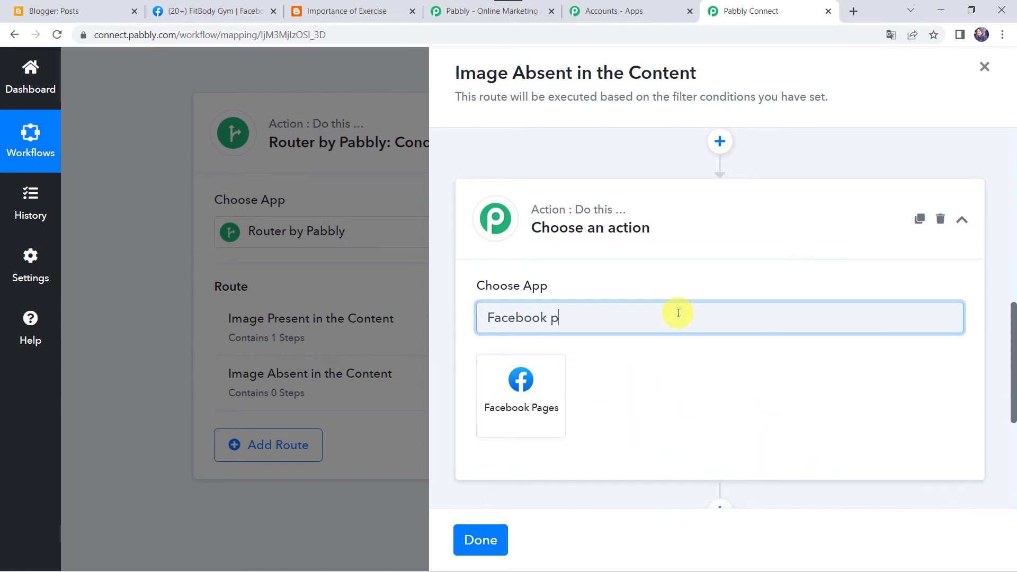
{"action": "left_click", "coordinate": [527, 398]}
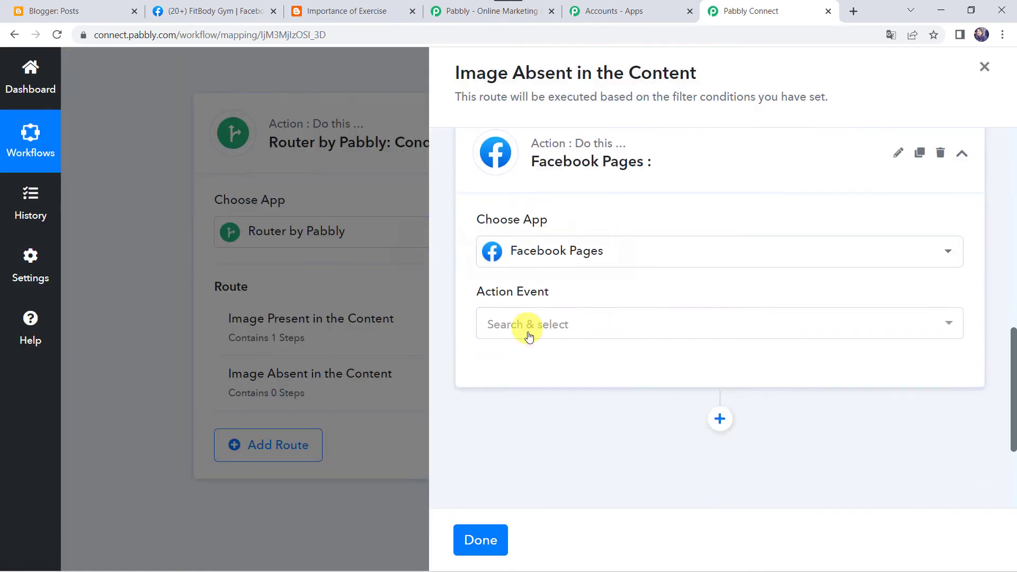
- Set the action event to Create Page Post and connect it through the existing Facebook Pages #78 connection
{"action": "left_click", "coordinate": [528, 326]}
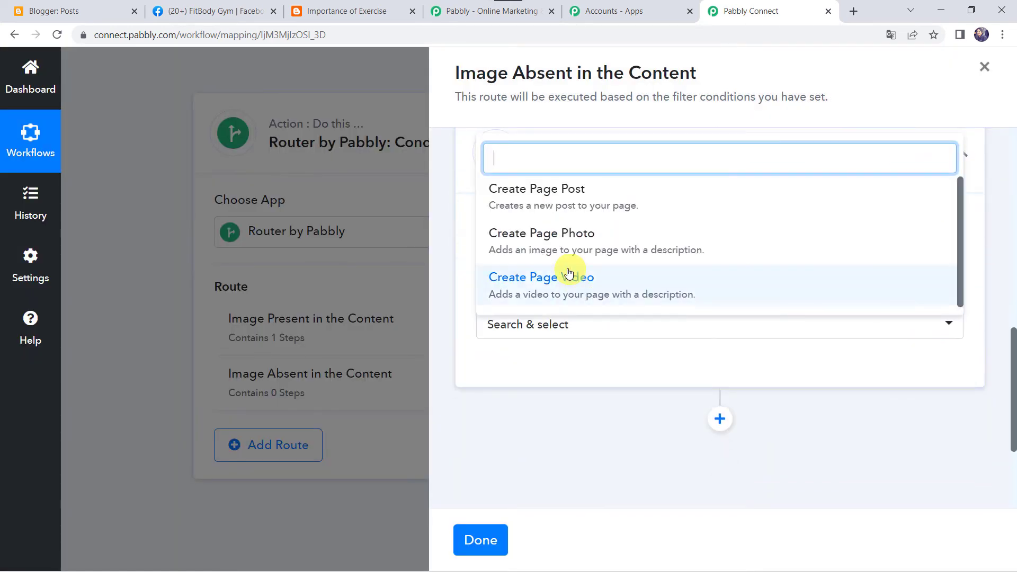
{"action": "left_click", "coordinate": [516, 197]}
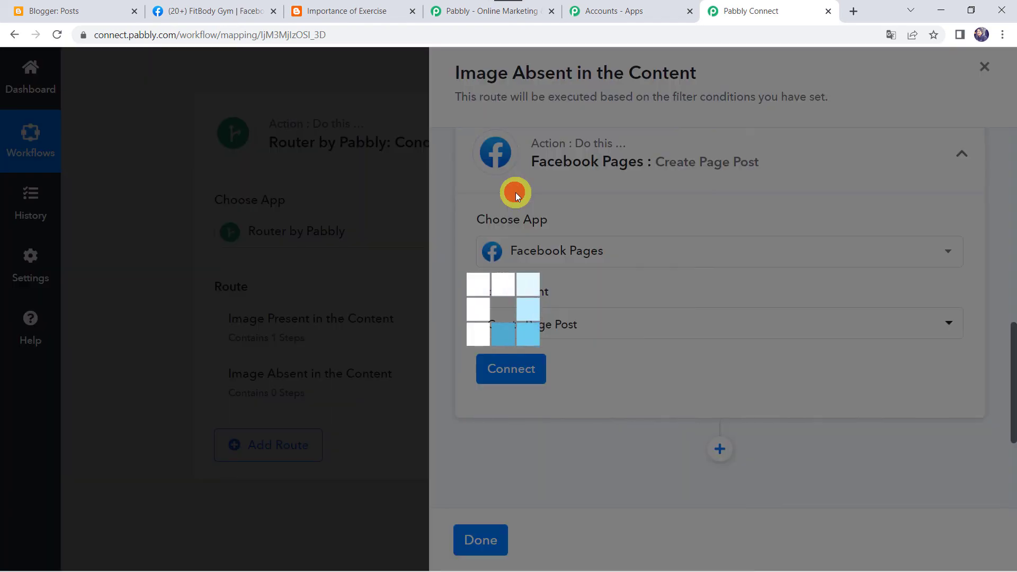
{"action": "left_click", "coordinate": [511, 374]}
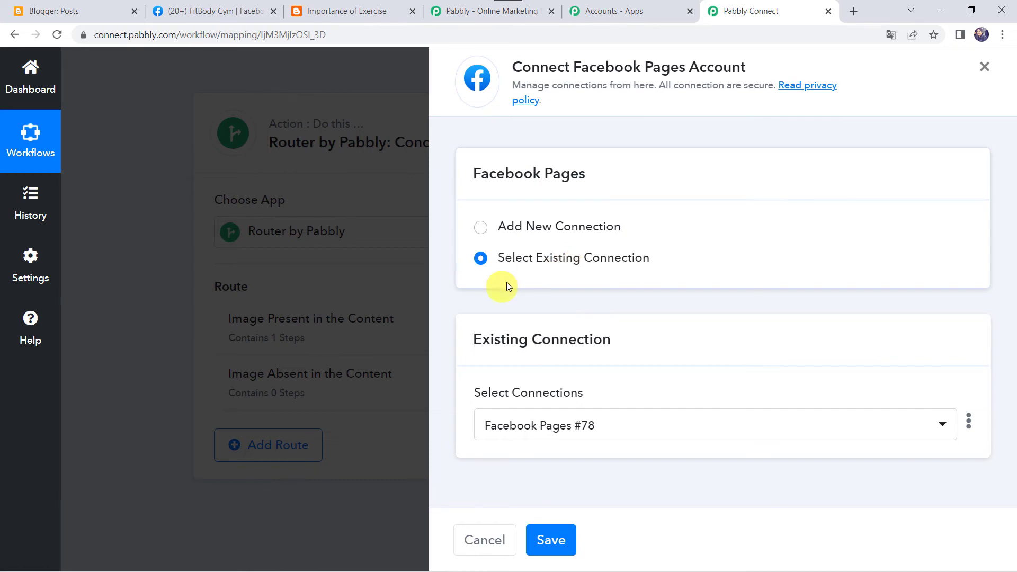
{"action": "left_click", "coordinate": [561, 541]}
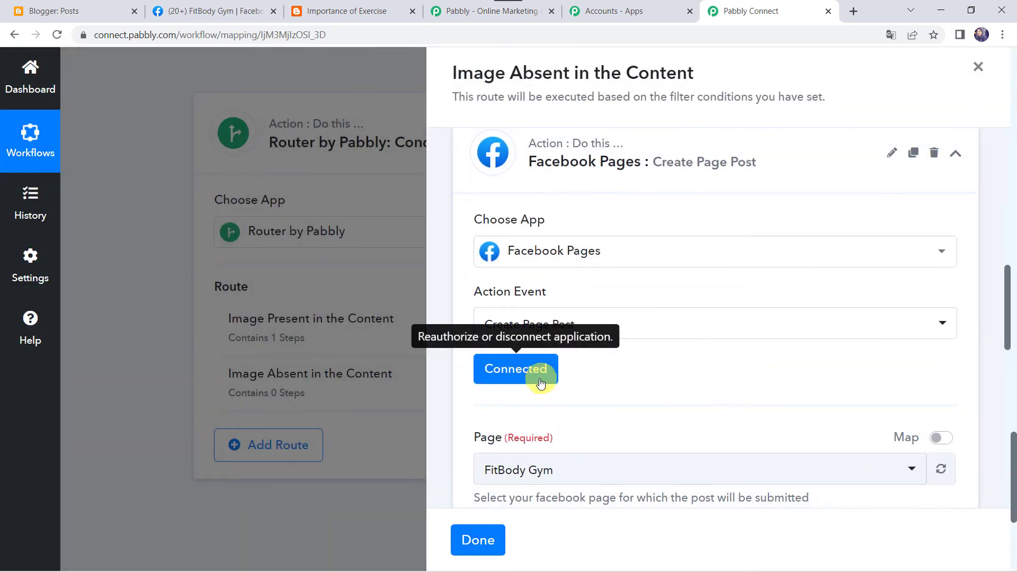
- Keep FitBody Gym as the page for the post and map the Message to the Blogger post's Title
{"action": "scroll", "coordinate": [598, 367], "scroll_direction": "down", "scroll_amount": 3}
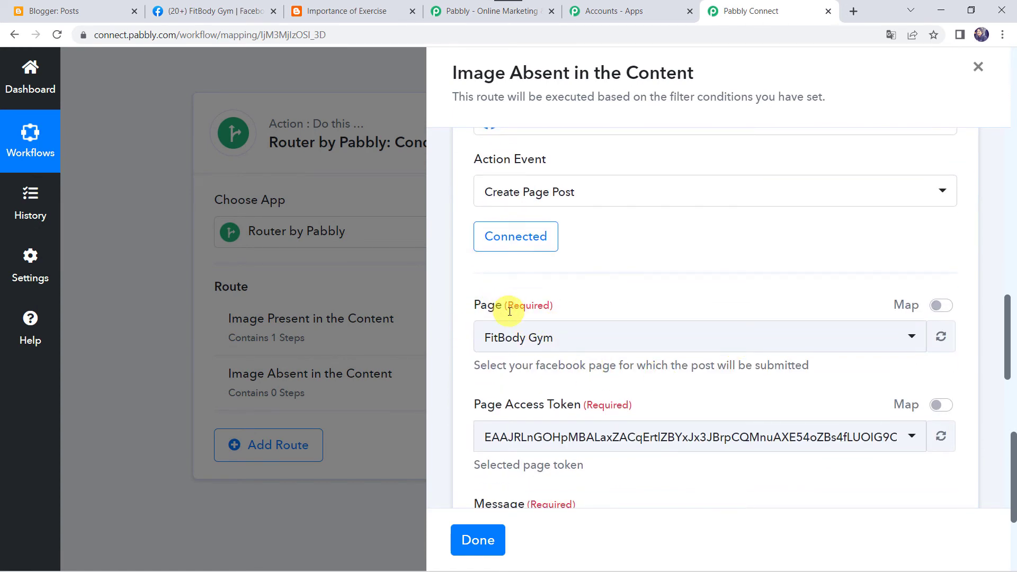
{"action": "left_click", "coordinate": [541, 344]}
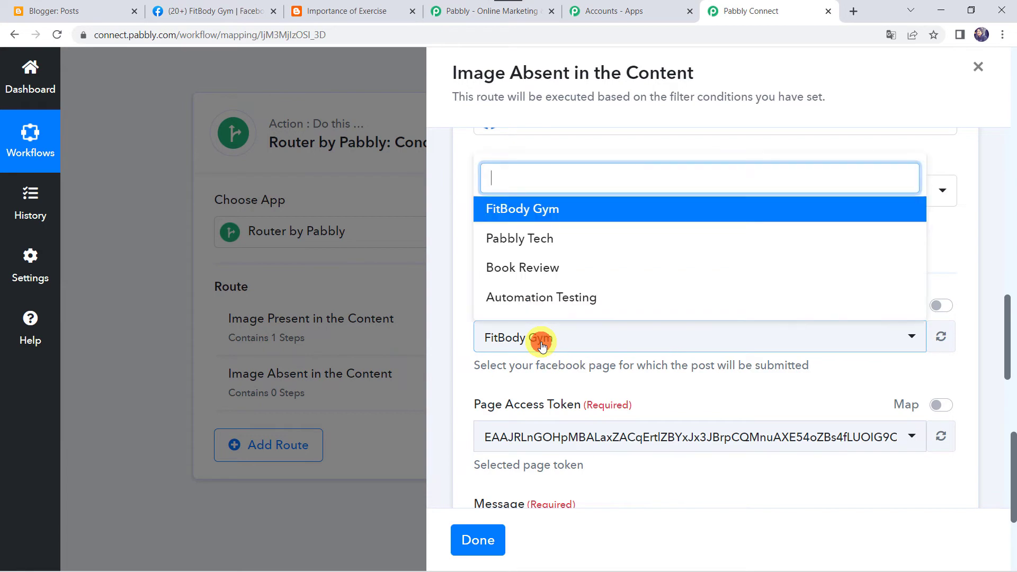
{"action": "left_click", "coordinate": [538, 345]}
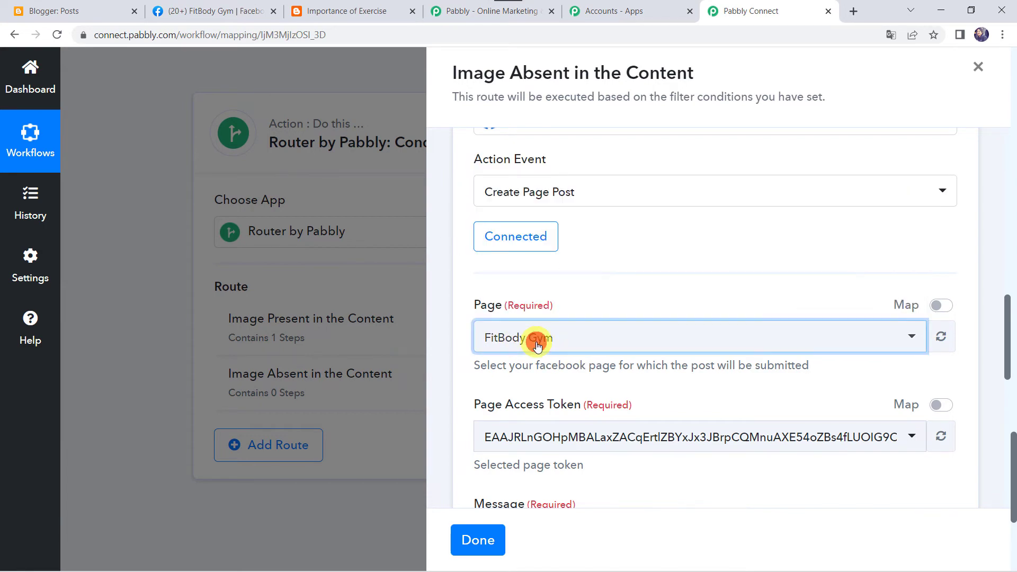
{"action": "scroll", "coordinate": [637, 290], "scroll_direction": "down", "scroll_amount": 3}
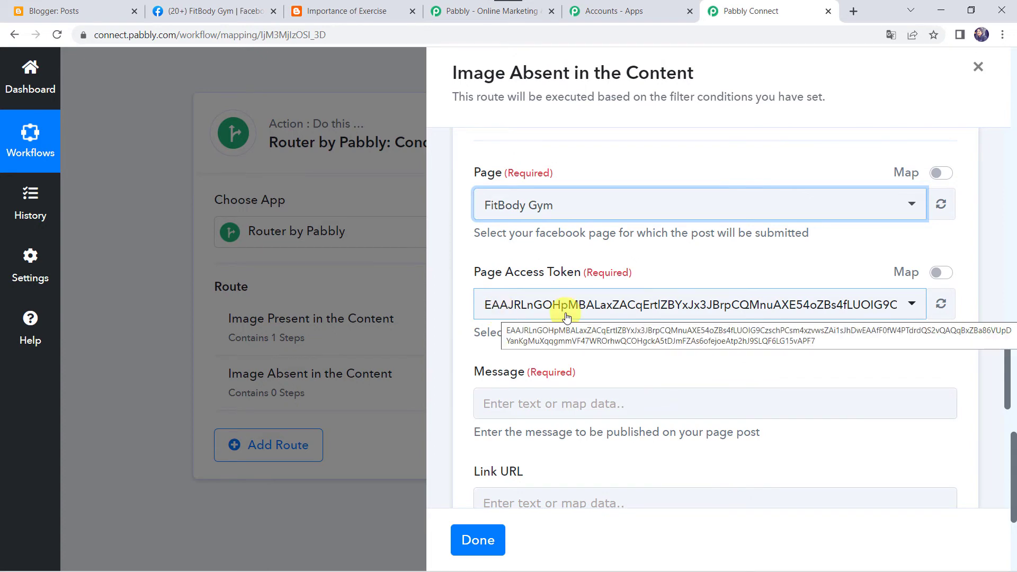
{"action": "scroll", "coordinate": [561, 316], "scroll_direction": "down", "scroll_amount": 3}
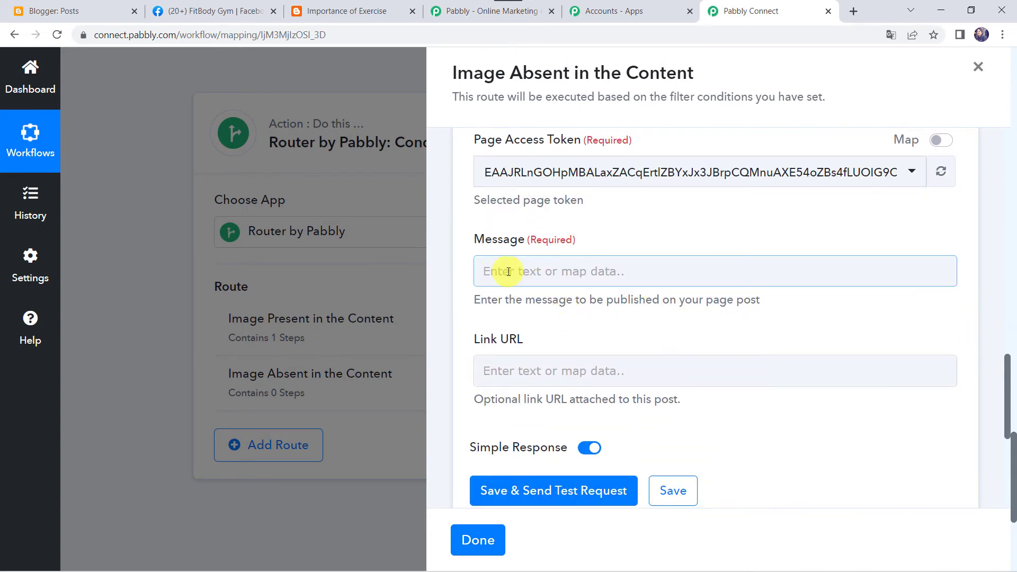
{"action": "left_click", "coordinate": [508, 272]}
{"action": "left_click", "coordinate": [554, 391]}
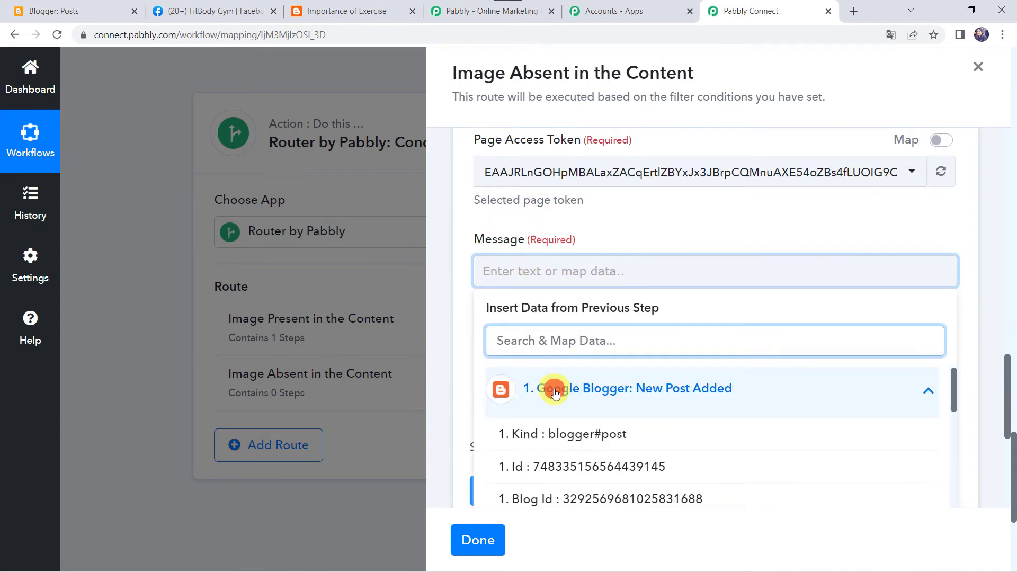
{"action": "scroll", "coordinate": [555, 393], "scroll_direction": "down", "scroll_amount": 5}
{"action": "left_click", "coordinate": [530, 466]}
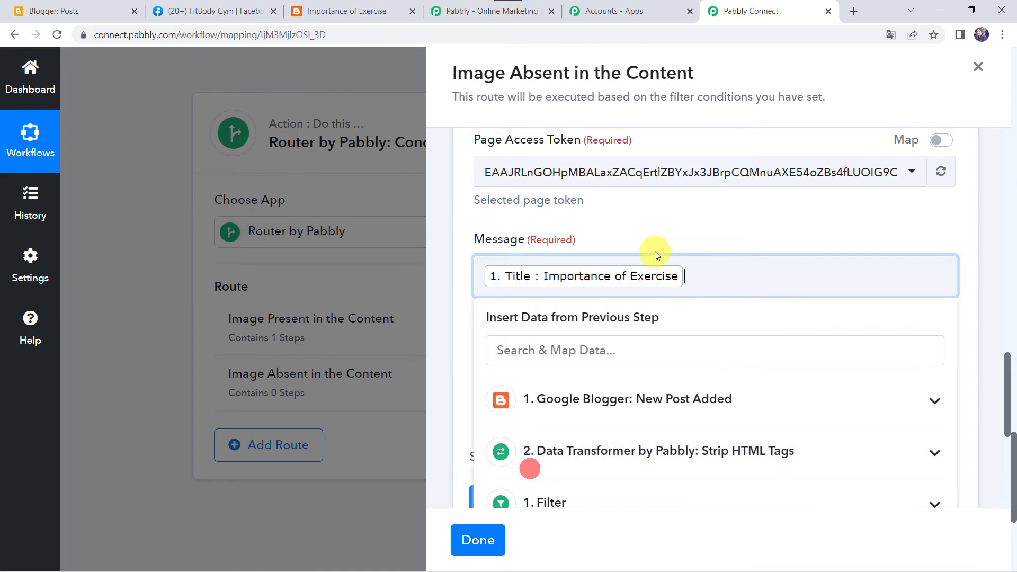
{"action": "left_click", "coordinate": [679, 230]}
{"action": "scroll", "coordinate": [511, 266], "scroll_direction": "down", "scroll_amount": 1}
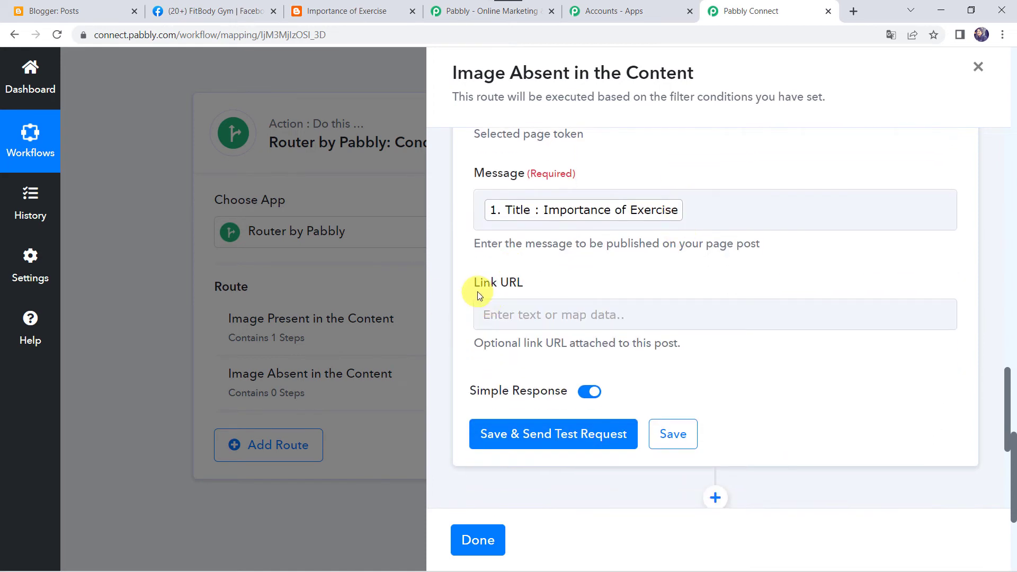
- Map the Link URL to the Blogger post's Url, and save the action and finish the route without a test request
{"action": "left_click", "coordinate": [517, 316]}
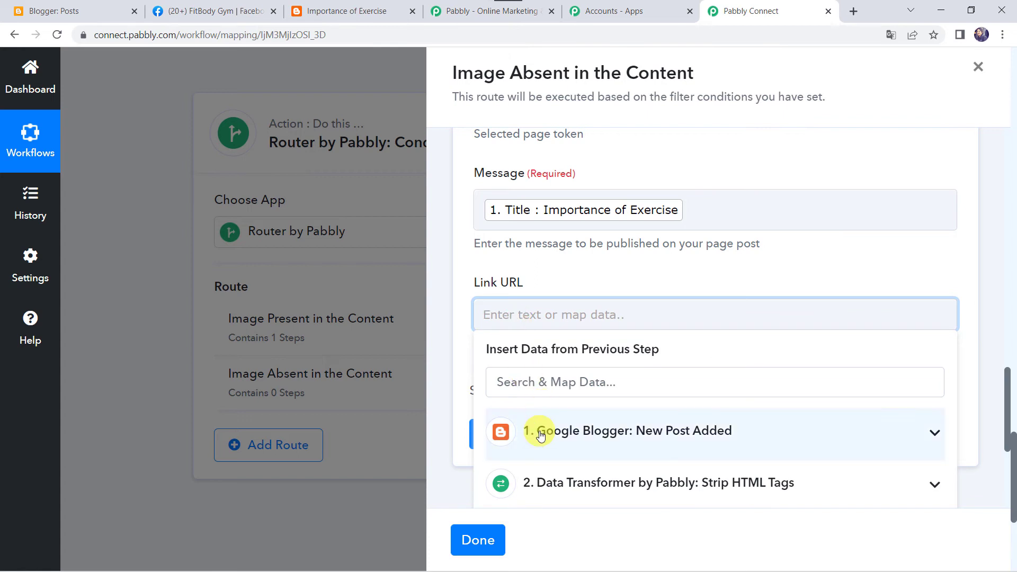
{"action": "left_click", "coordinate": [540, 435]}
{"action": "scroll", "coordinate": [572, 301], "scroll_direction": "down", "scroll_amount": 4}
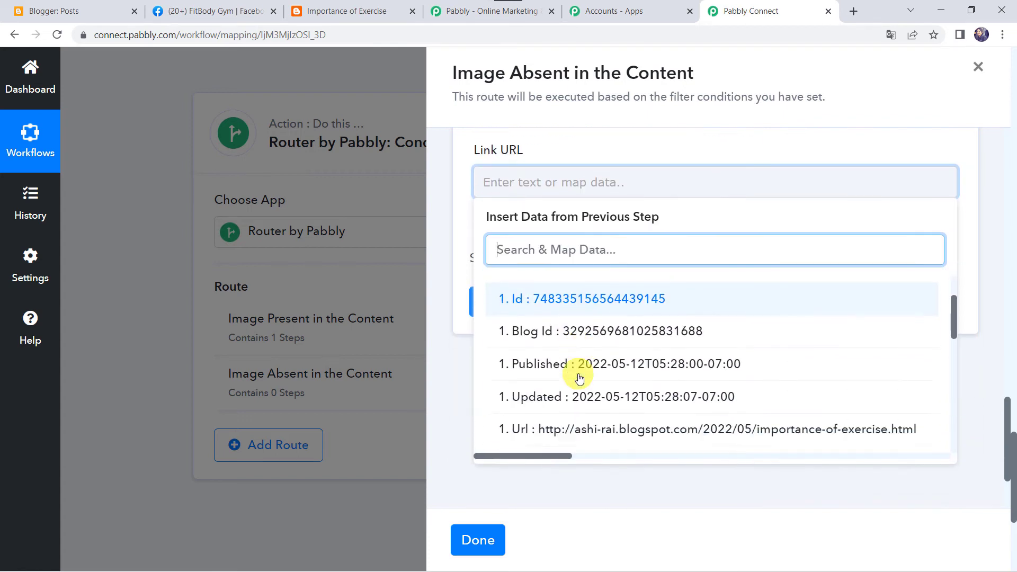
{"action": "scroll", "coordinate": [533, 381], "scroll_direction": "down", "scroll_amount": 1}
{"action": "left_click", "coordinate": [552, 374]}
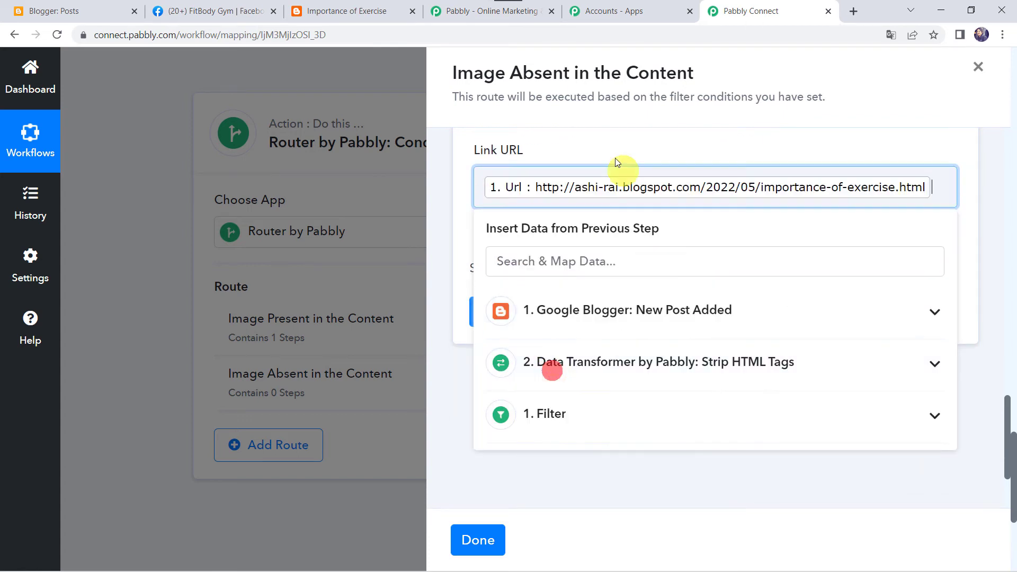
{"action": "left_click", "coordinate": [596, 149]}
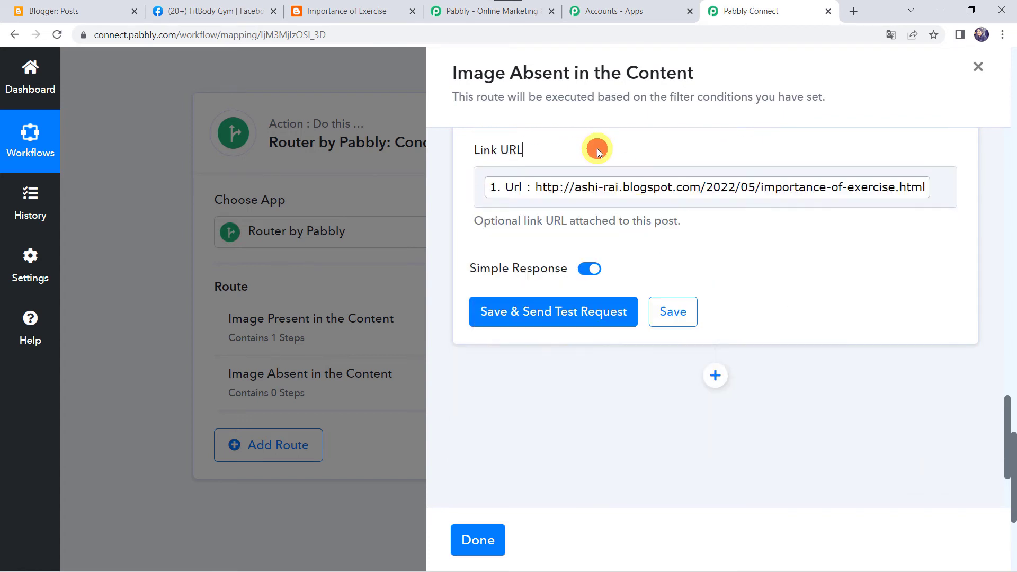
{"action": "left_click", "coordinate": [676, 312]}
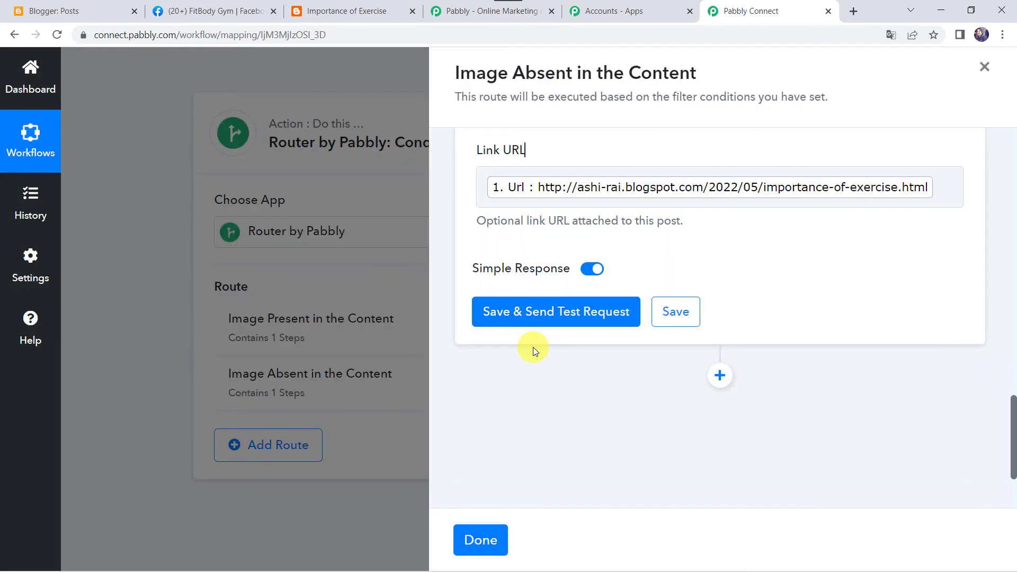
{"action": "left_click", "coordinate": [486, 544]}
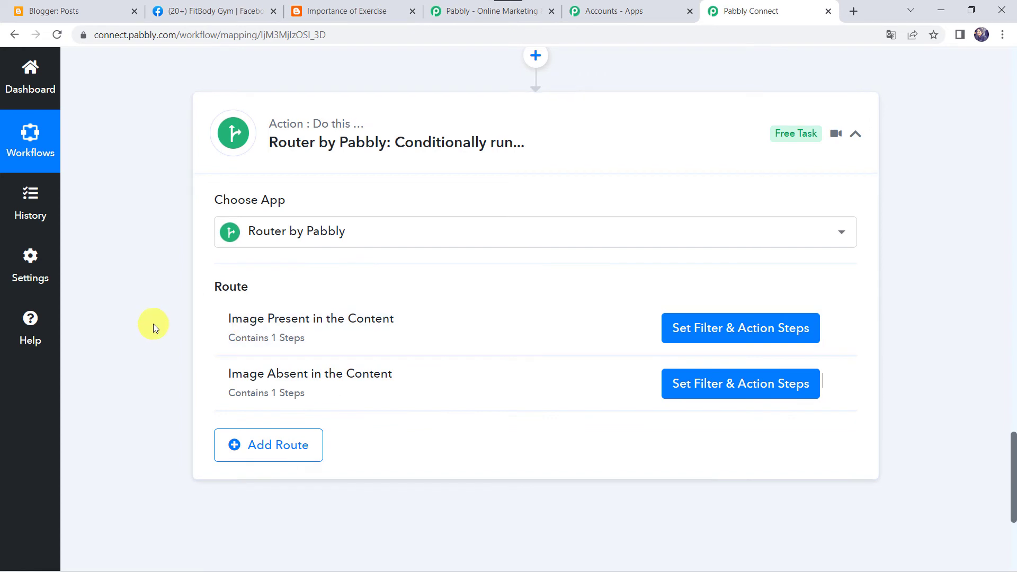
- Switch to Blogger and start a new post titled Food and Nutrition
{"action": "left_click", "coordinate": [100, 14]}
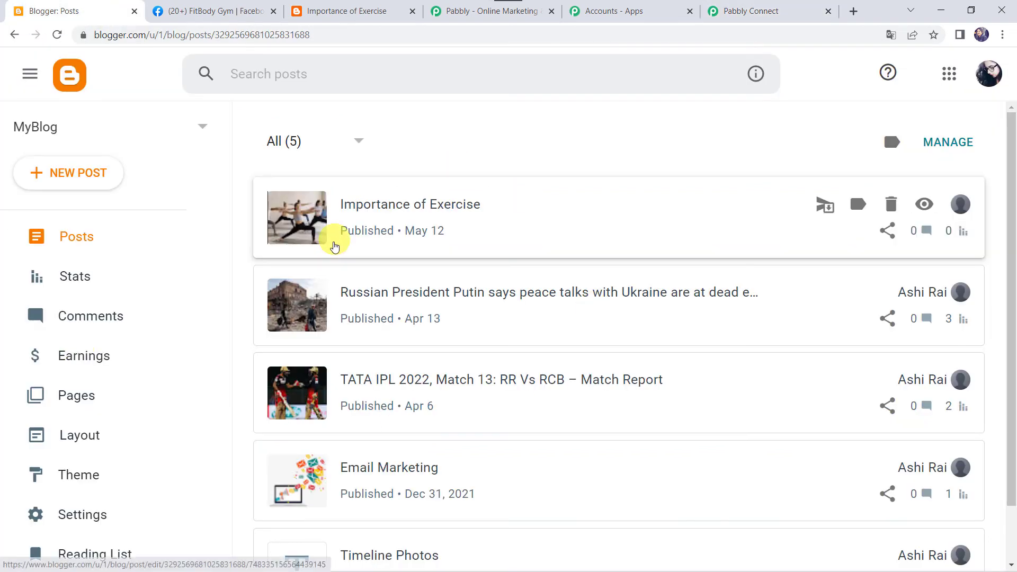
{"action": "left_click", "coordinate": [88, 180]}
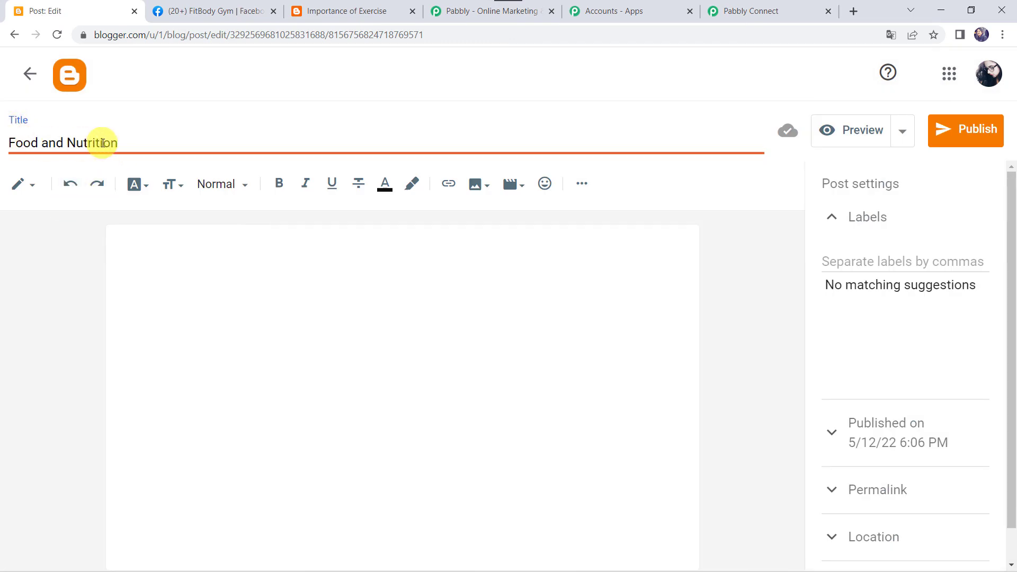
- Fill the post body with the paragraph beginning "Food and nutrition are the way that we get fuel", without a leading space or image, and publish it
{"action": "left_click", "coordinate": [119, 234]}
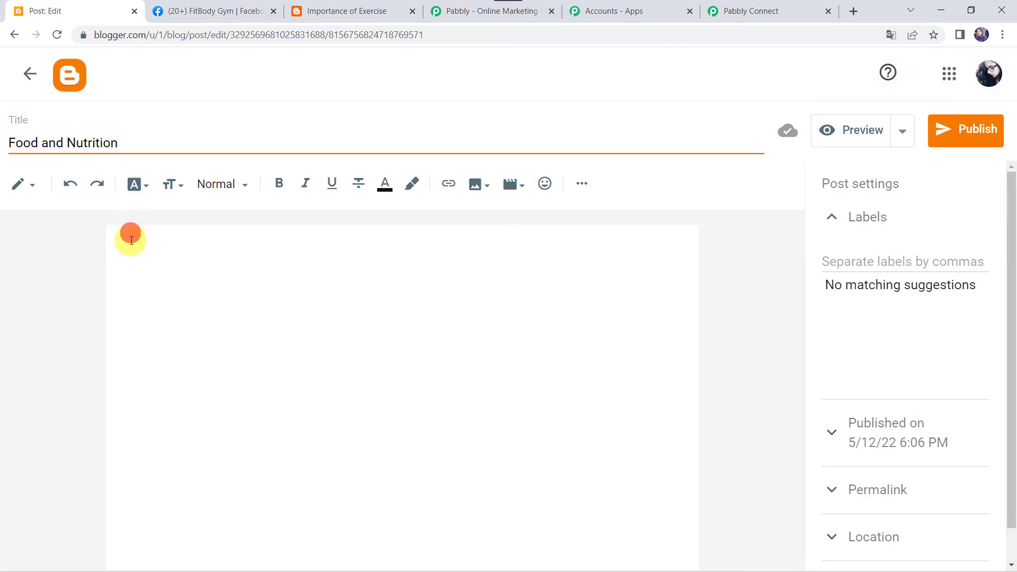
{"action": "type", "text": "Food and nutrition are the way that we get fuel, providing energy for our bodies. We need to replace nutrients in our bodies with a new supply every day. Water is an important component of nutrition. Fats, proteins, and carbohydrates are all required."}
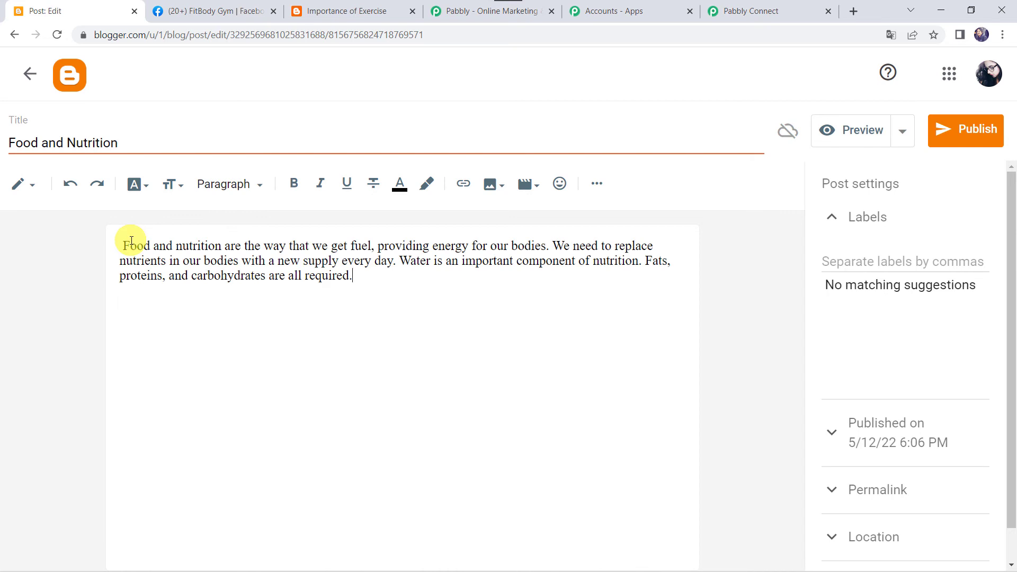
{"action": "key", "text": "BackSpace"}
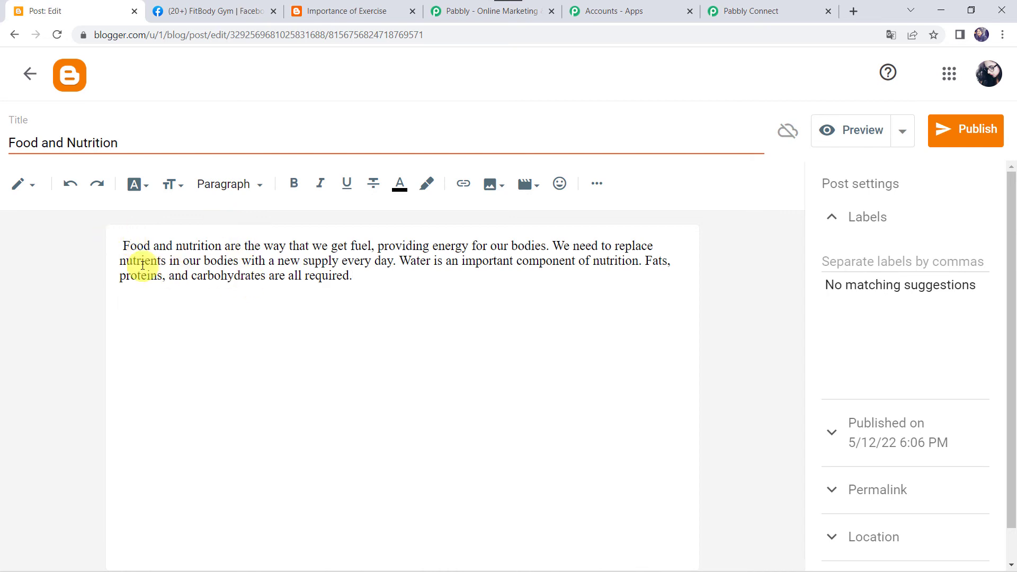
{"action": "left_click", "coordinate": [126, 247]}
{"action": "key", "text": "BackSpace"}
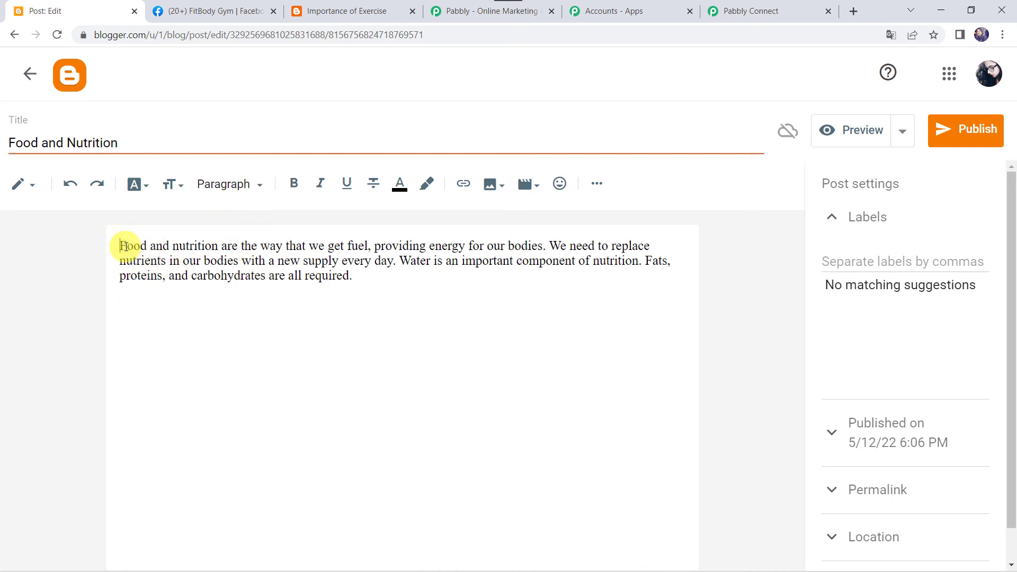
{"action": "left_click", "coordinate": [975, 132]}
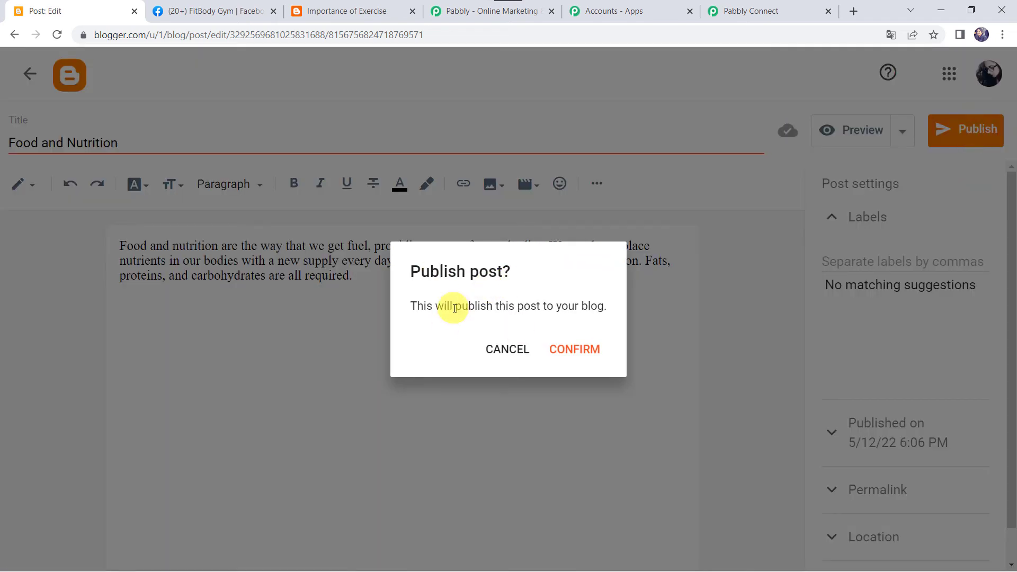
{"action": "left_click", "coordinate": [567, 353]}
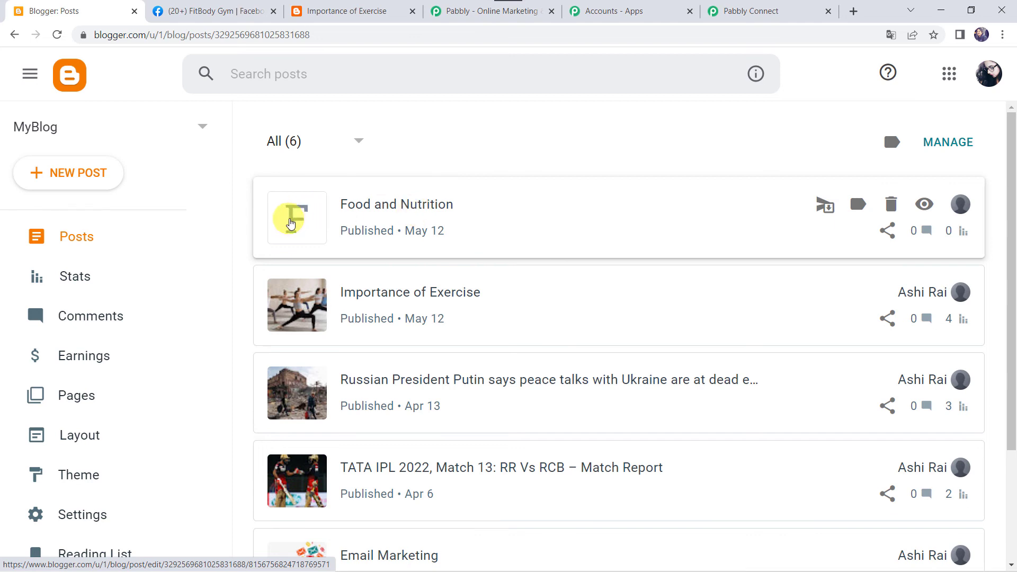
- Switch to the FitBody Gym Facebook page, reload it until the feed is current, and check for the shared Food and Nutrition post
{"action": "left_click", "coordinate": [207, 11]}
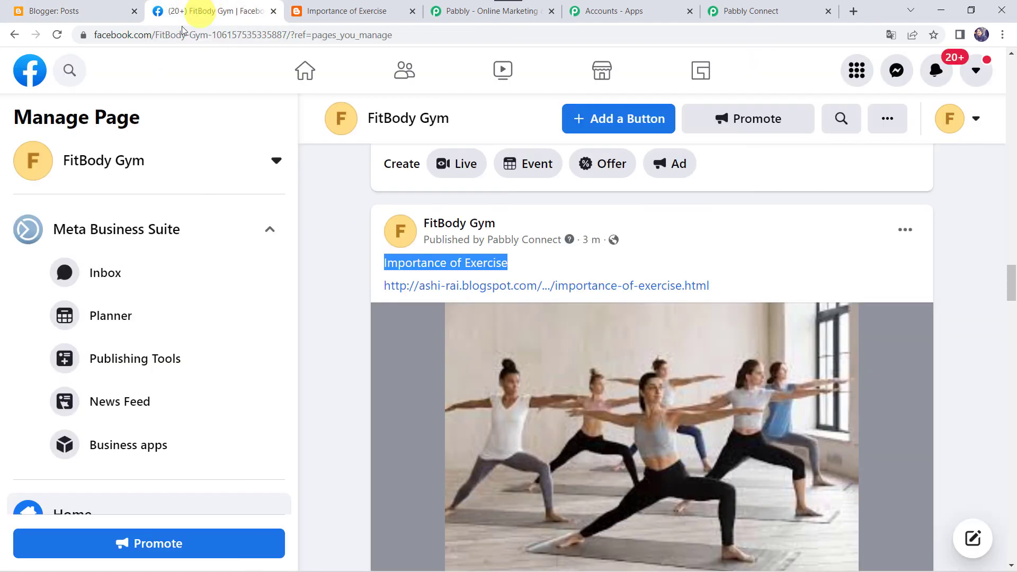
{"action": "left_click", "coordinate": [57, 35]}
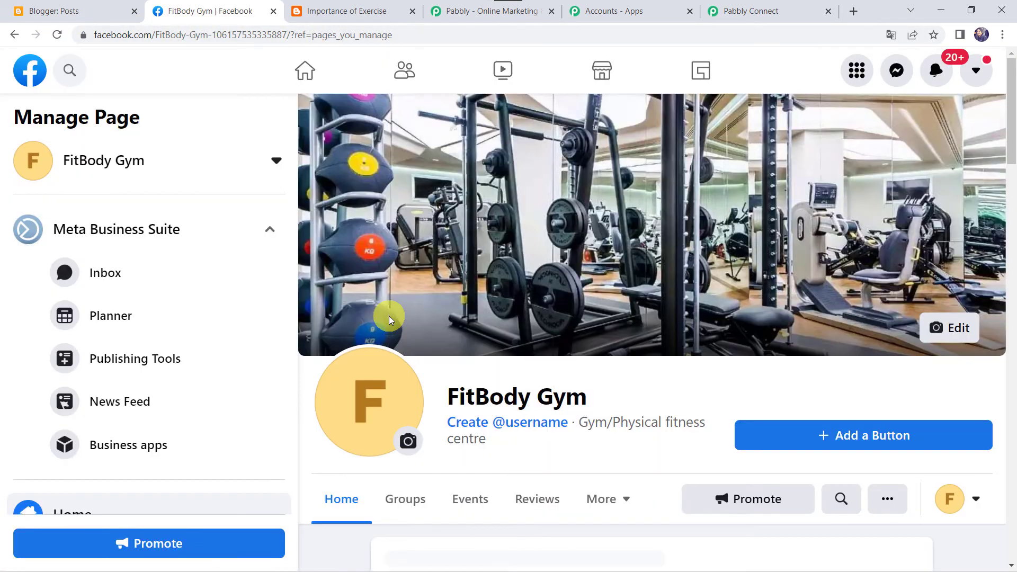
{"action": "scroll", "coordinate": [390, 321], "scroll_direction": "down", "scroll_amount": 20}
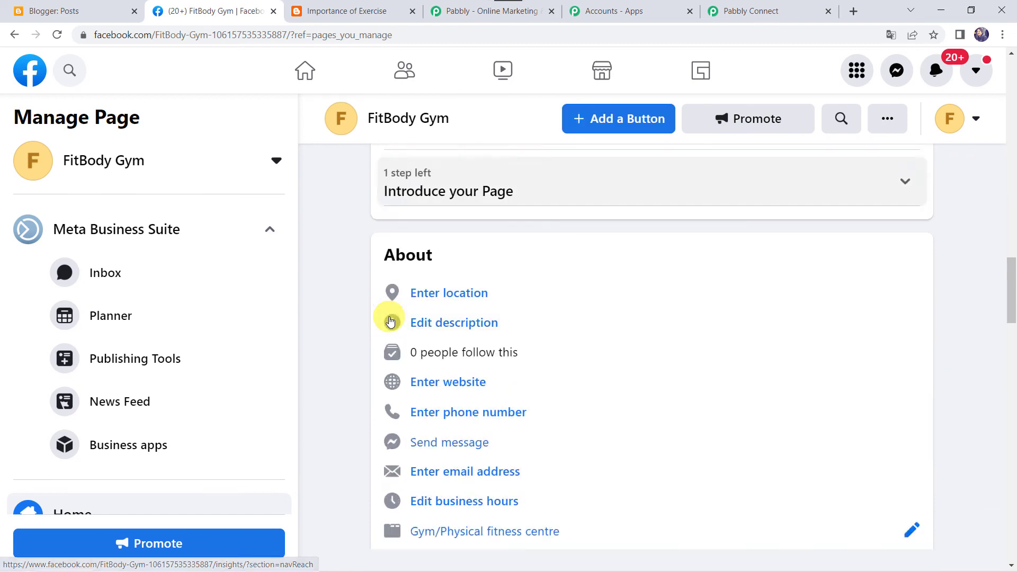
{"action": "scroll", "coordinate": [391, 321], "scroll_direction": "down", "scroll_amount": 10}
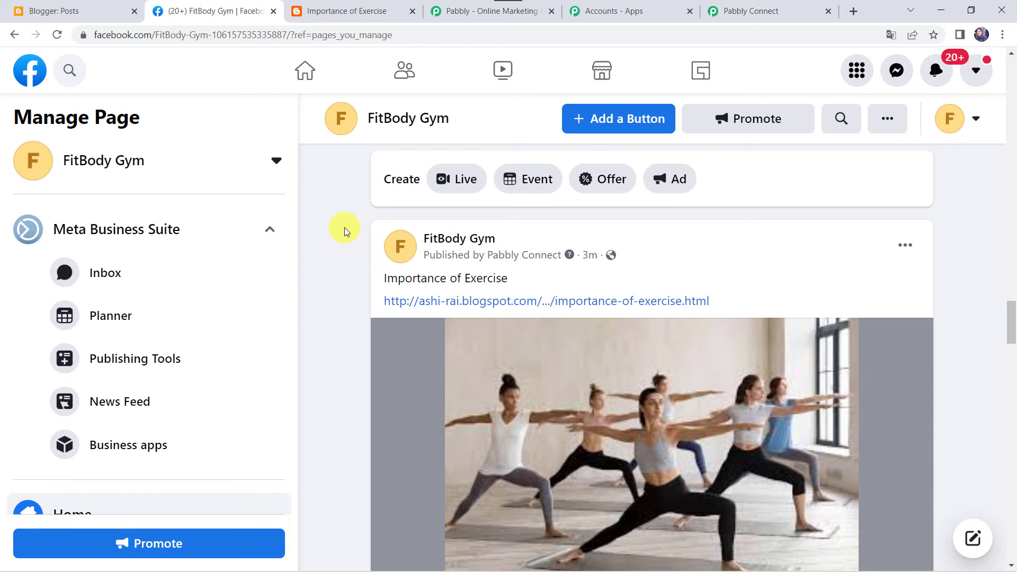
{"action": "scroll", "coordinate": [343, 230], "scroll_direction": "down", "scroll_amount": 2}
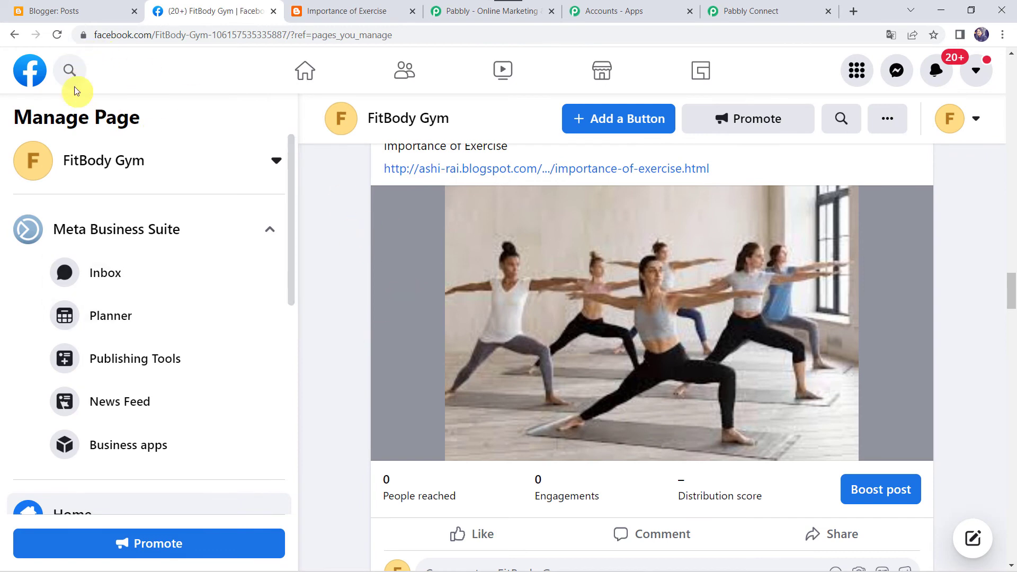
{"action": "left_click", "coordinate": [56, 36]}
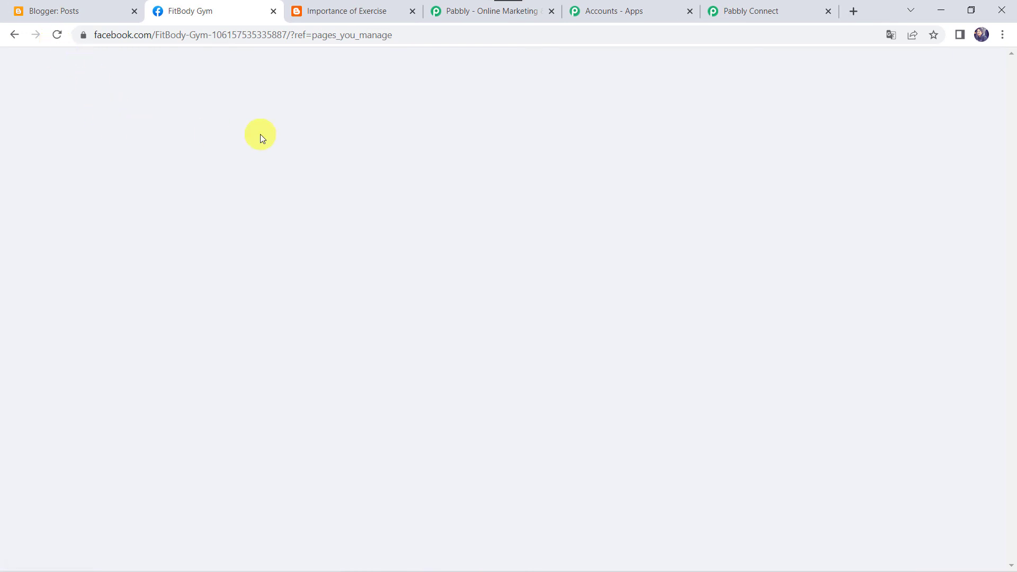
{"action": "scroll", "coordinate": [493, 294], "scroll_direction": "down", "scroll_amount": 6}
{"action": "scroll", "coordinate": [502, 300], "scroll_direction": "down", "scroll_amount": 15}
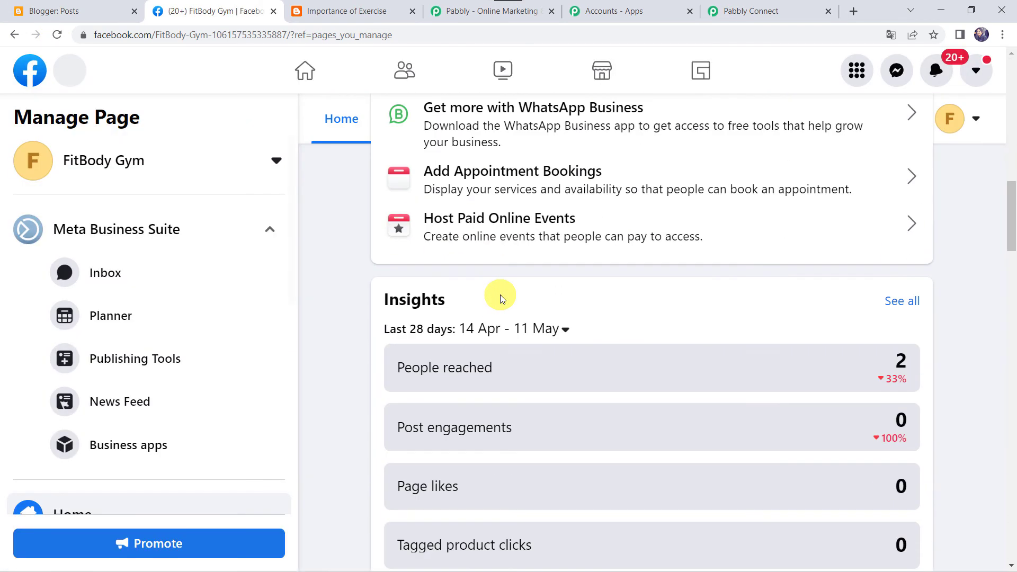
{"action": "scroll", "coordinate": [438, 302], "scroll_direction": "down", "scroll_amount": 18}
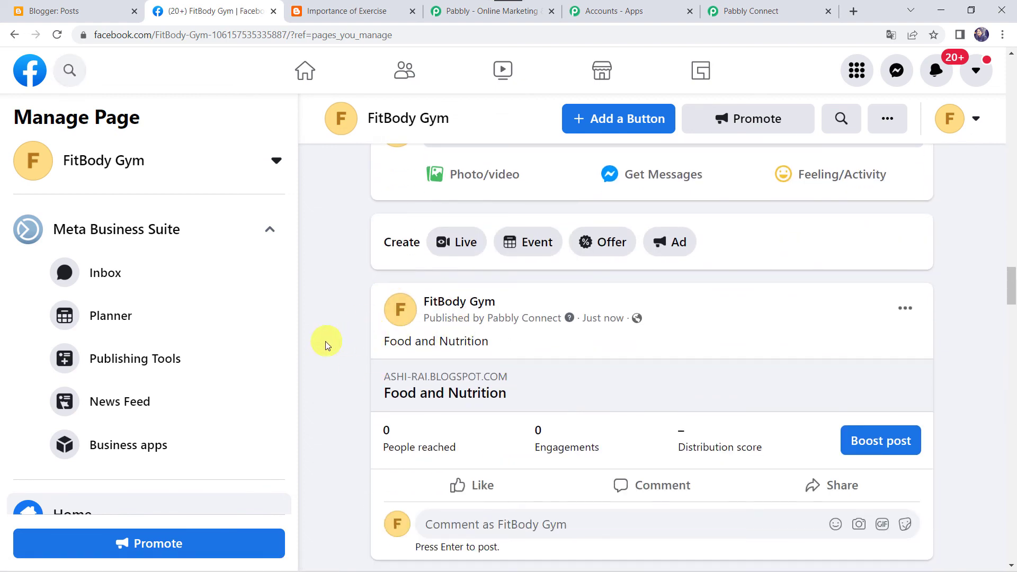
{"action": "scroll", "coordinate": [324, 342], "scroll_direction": "down", "scroll_amount": 1}
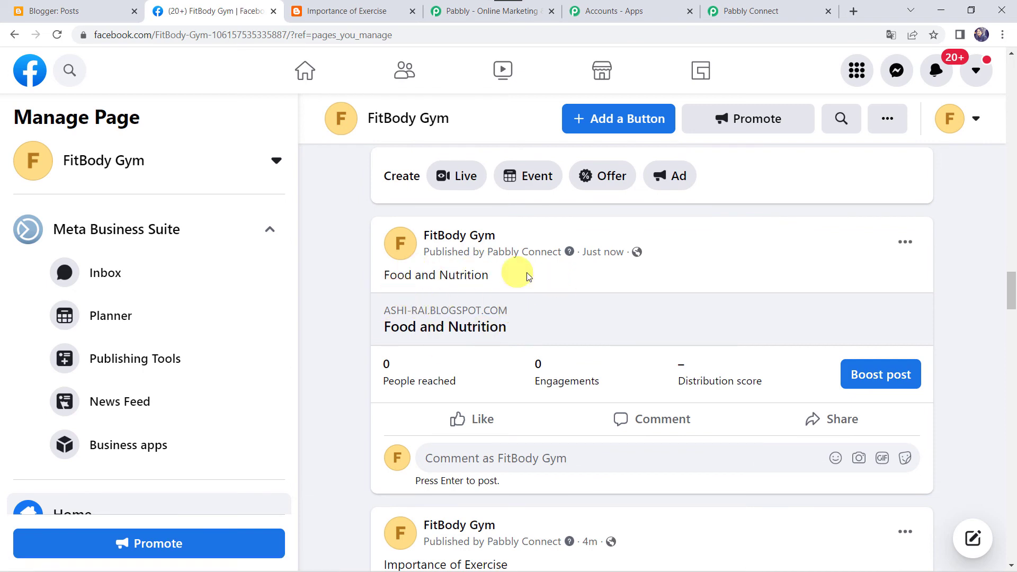
- Open the blog link in the Food and Nutrition Facebook post and check the article's title and body text
{"action": "left_click", "coordinate": [470, 320]}
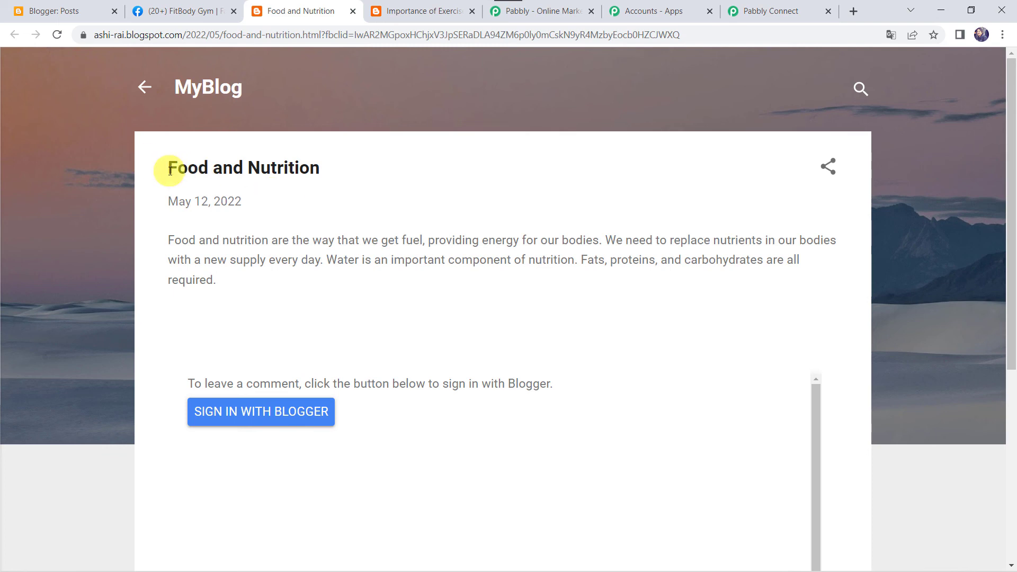
{"action": "left_click_drag", "start_coordinate": [166, 168], "coordinate": [369, 175]}
{"action": "left_click_drag", "start_coordinate": [259, 284], "coordinate": [170, 236]}
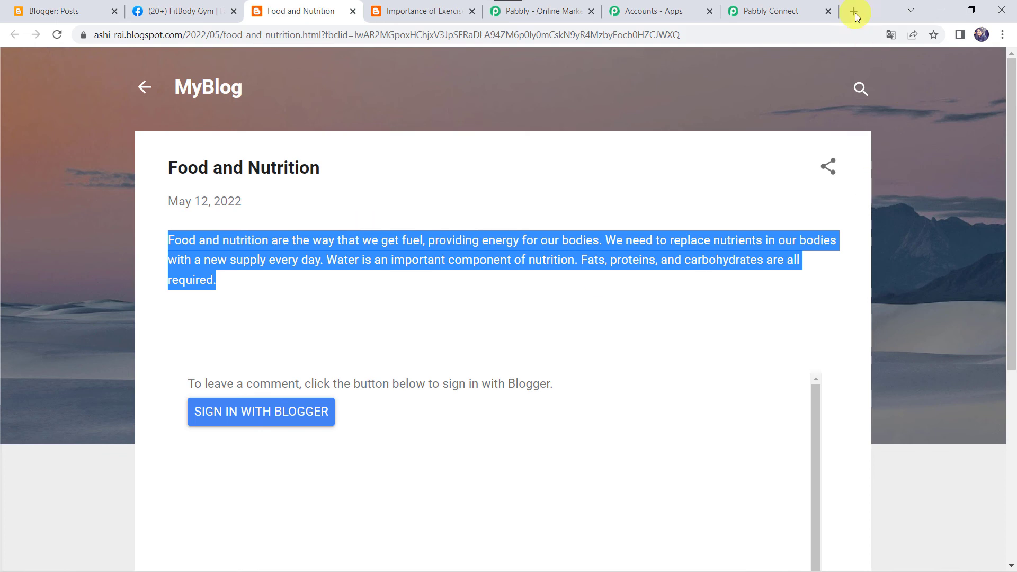
- Return to the Pabbly Connect workflow, collapse the Router, Strip HTML Tags and Google Blogger steps, and review the whole sequence
{"action": "left_click", "coordinate": [777, 12]}
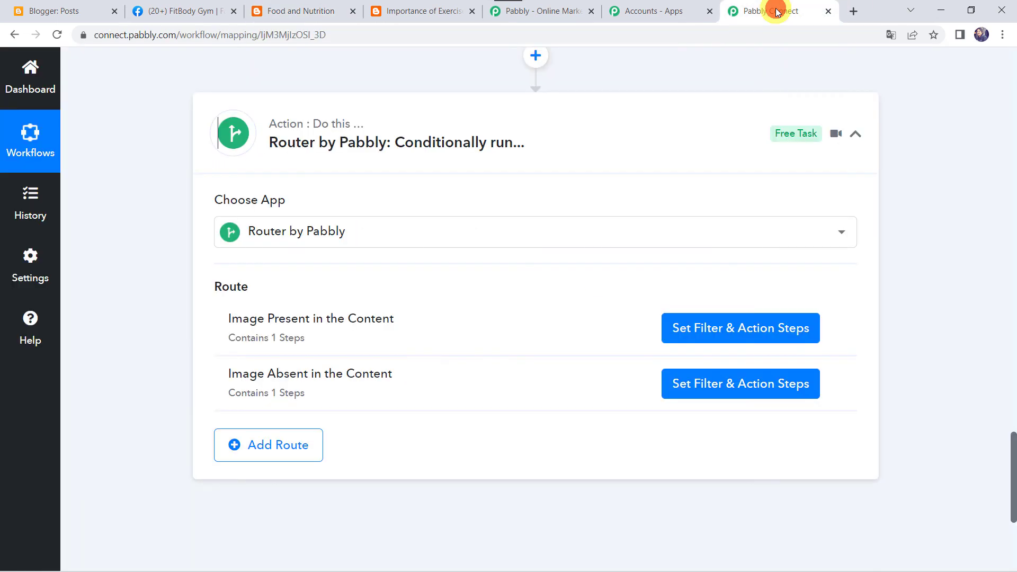
{"action": "left_click", "coordinate": [614, 119]}
{"action": "scroll", "coordinate": [614, 119], "scroll_direction": "up", "scroll_amount": 15}
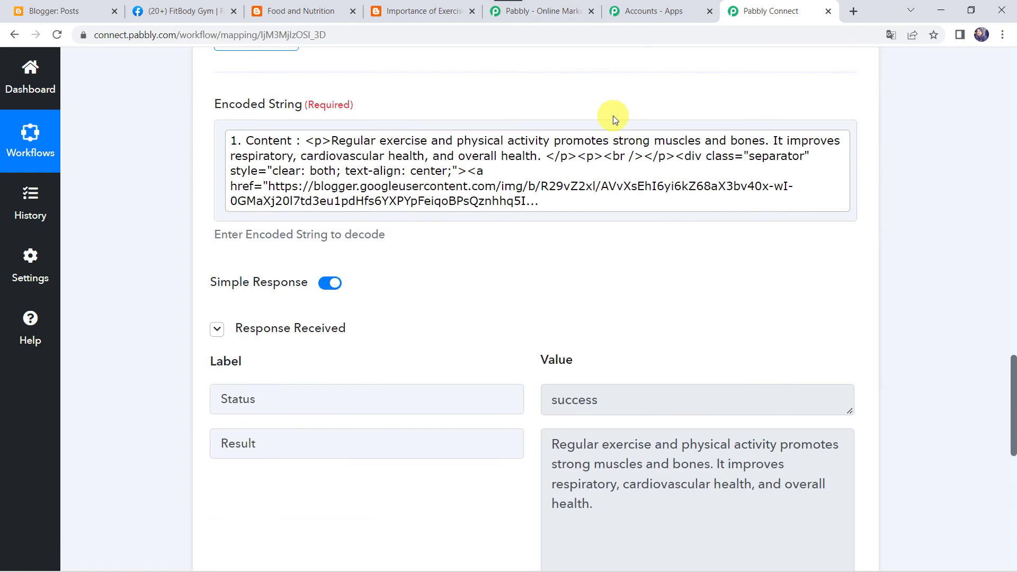
{"action": "scroll", "coordinate": [613, 115], "scroll_direction": "up", "scroll_amount": 10}
{"action": "left_click", "coordinate": [602, 269]}
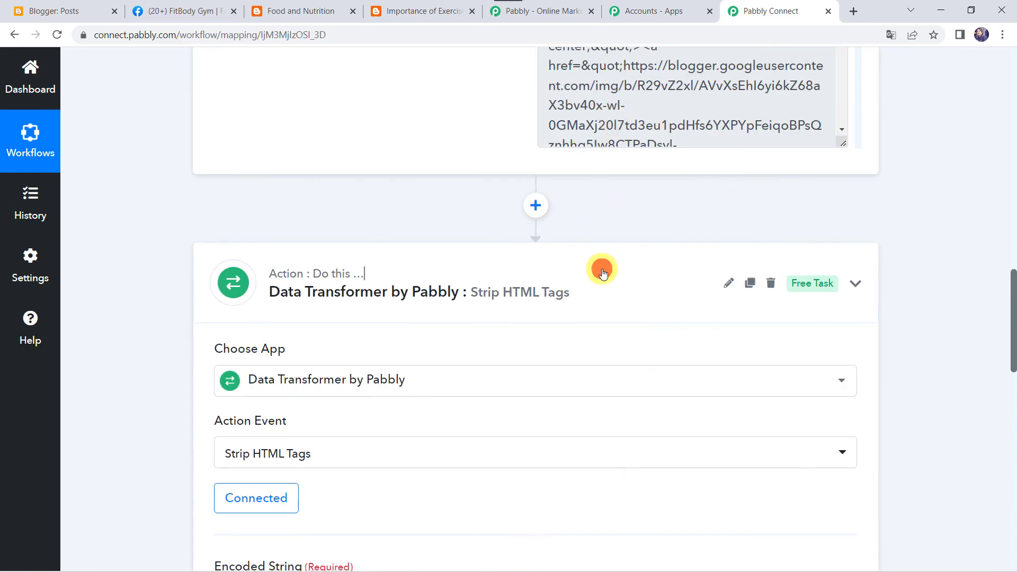
{"action": "scroll", "coordinate": [602, 271], "scroll_direction": "up", "scroll_amount": 20}
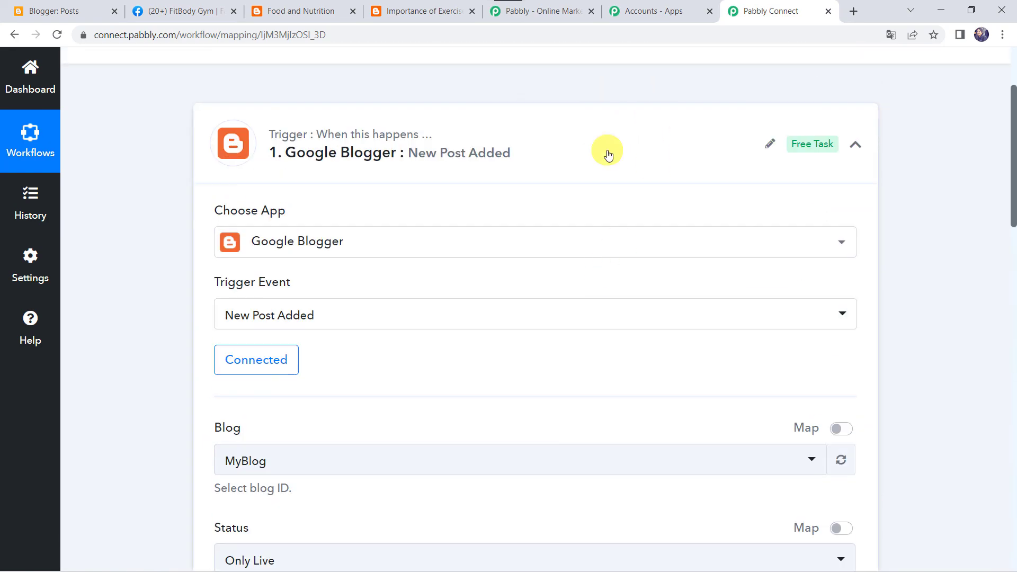
{"action": "left_click", "coordinate": [608, 153]}
{"action": "scroll", "coordinate": [607, 152], "scroll_direction": "up", "scroll_amount": 3}
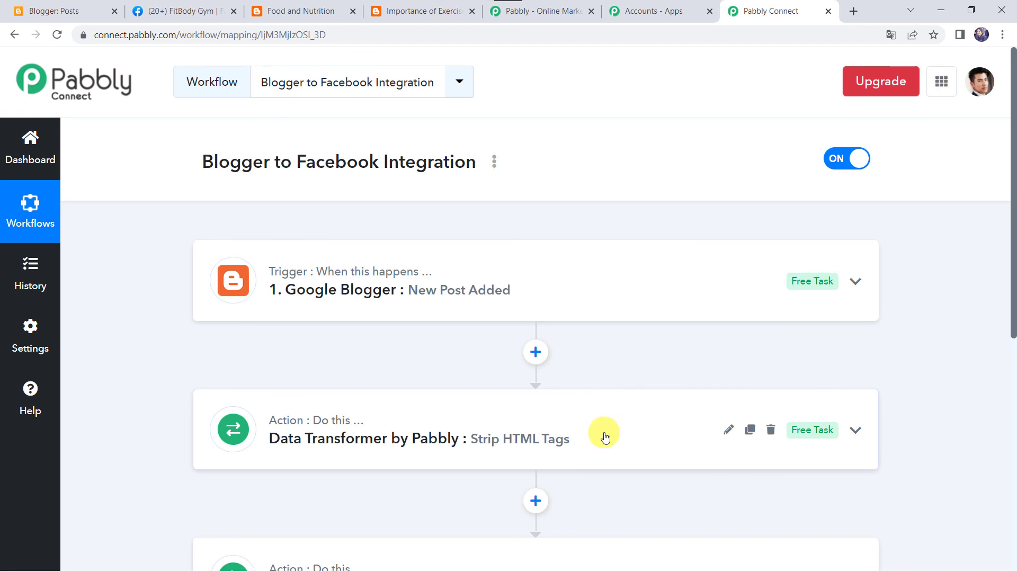
{"action": "scroll", "coordinate": [606, 437], "scroll_direction": "down", "scroll_amount": 3}
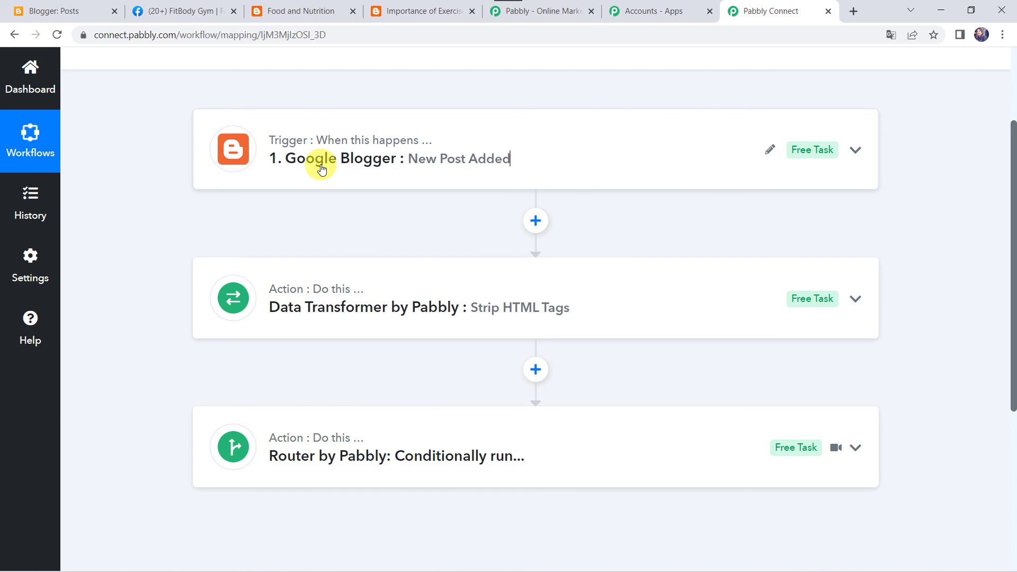
{"action": "scroll", "coordinate": [321, 169], "scroll_direction": "up", "scroll_amount": 3}
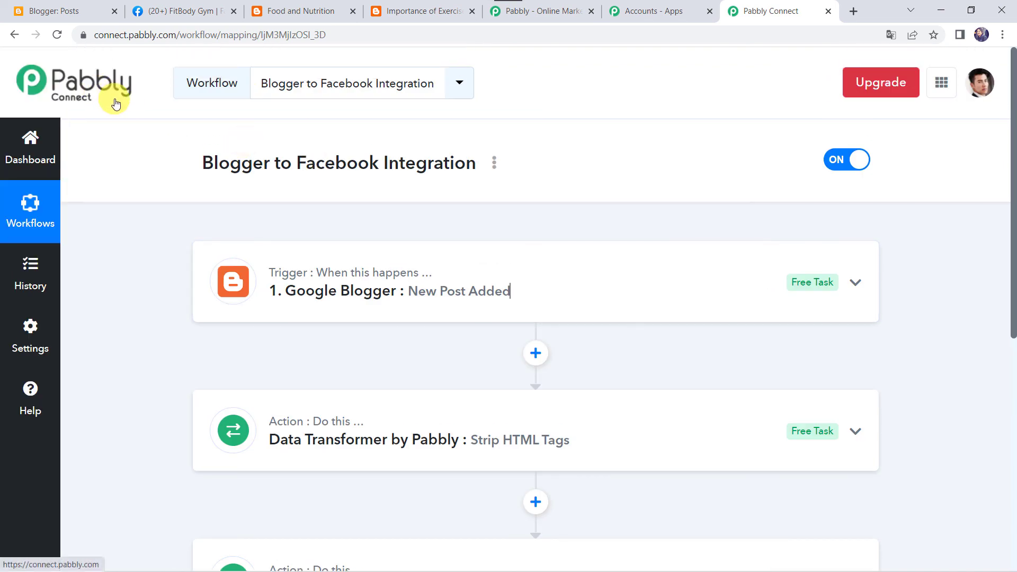